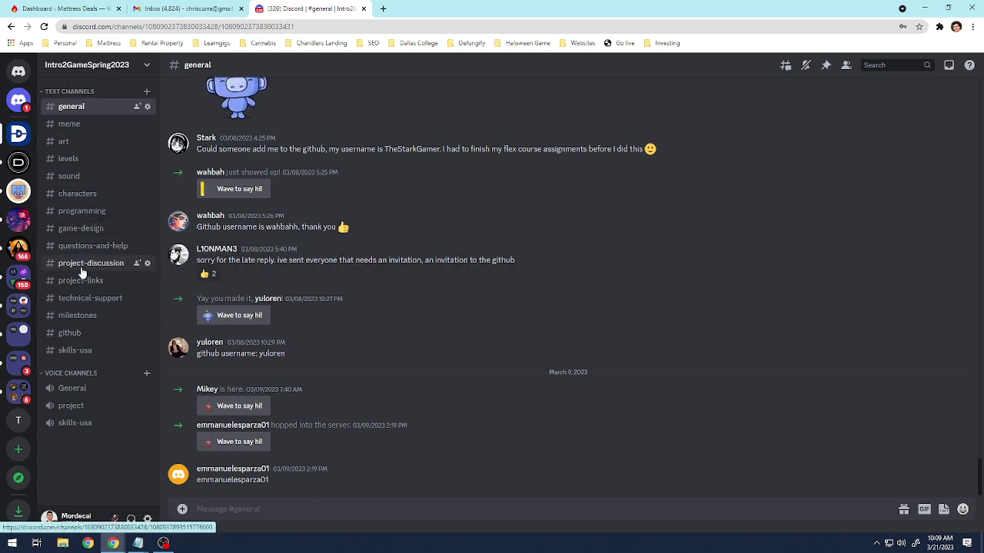
Open the #skills-usa channel in Intro2GameSpring2023 and skim its recent messages.
left_click(71, 351)
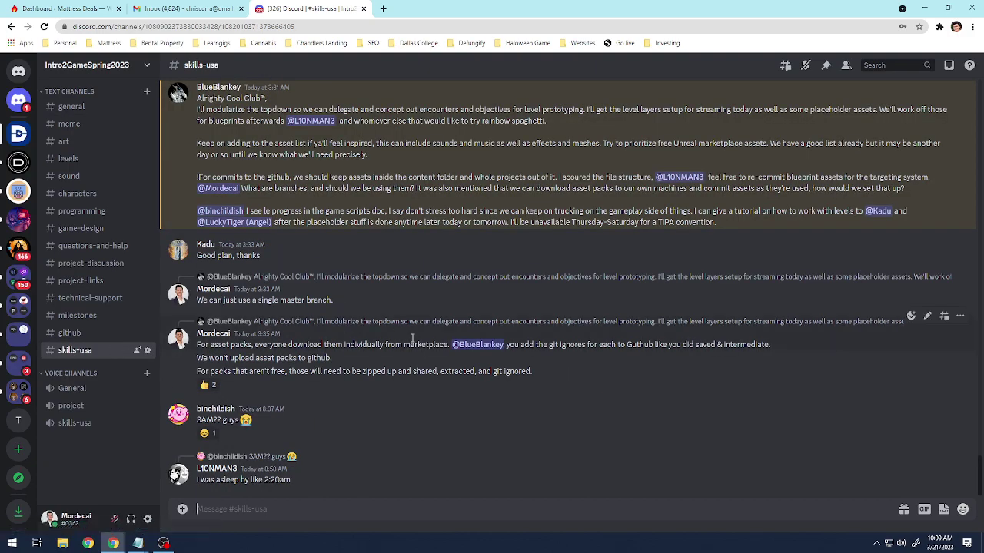
scroll(412, 338, "up", 15)
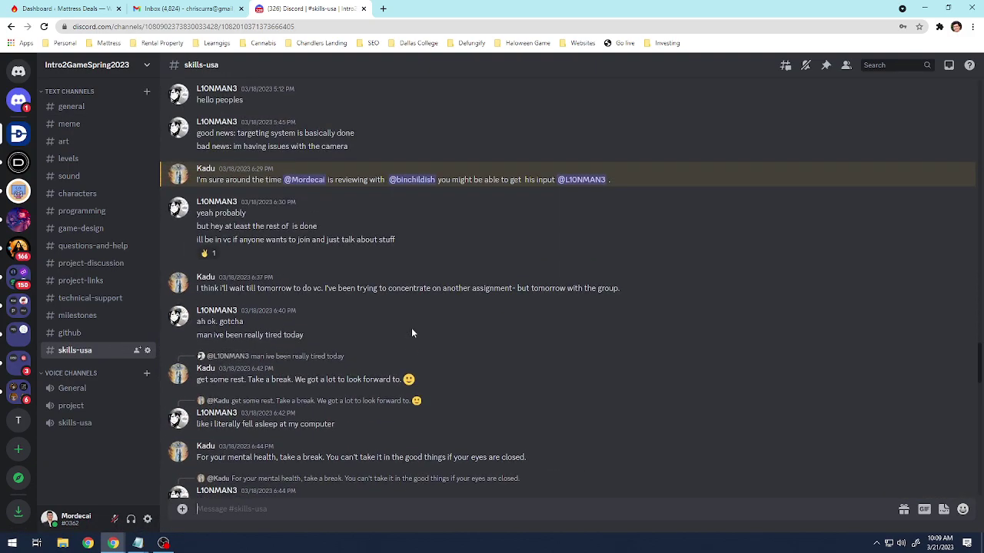
scroll(411, 327, "up", 15)
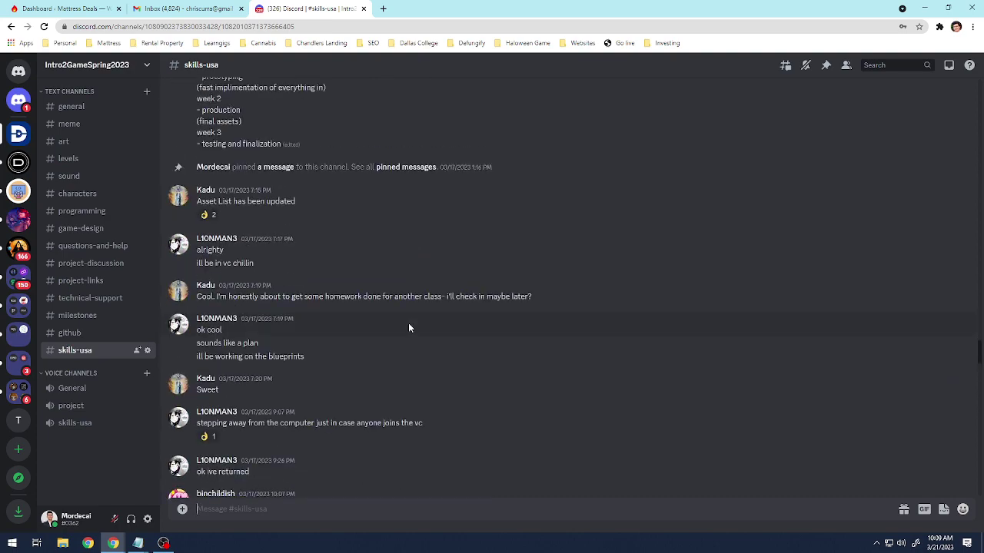
scroll(413, 314, "down", 20)
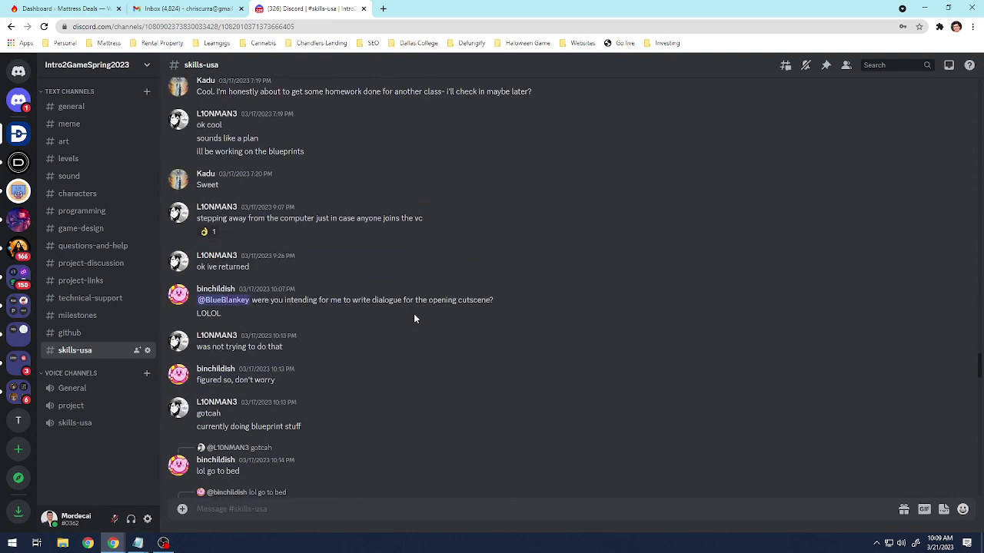
scroll(416, 313, "down", 10)
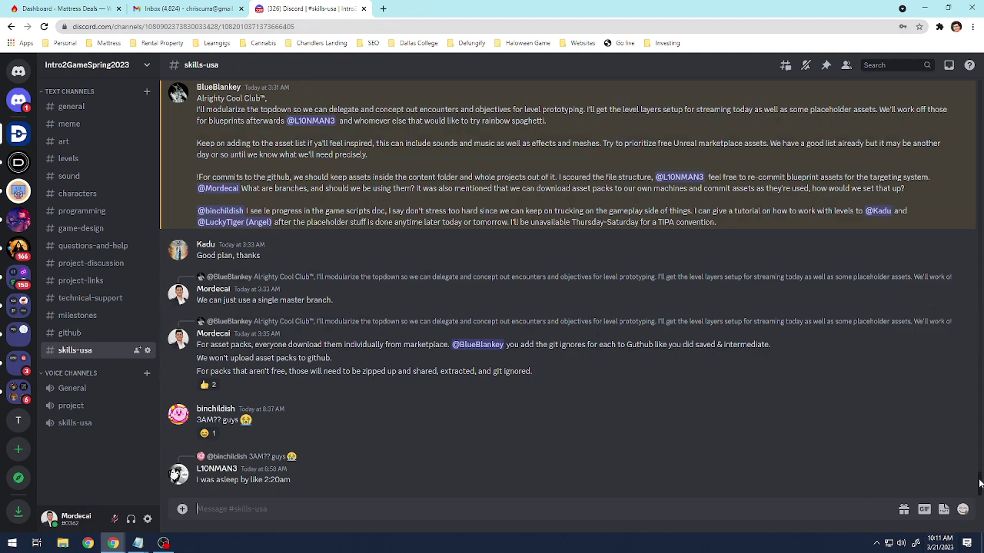
Scroll the #skills-usa history back to the 03/06 ArtStation robot post.
scroll(979, 484, "up", 1)
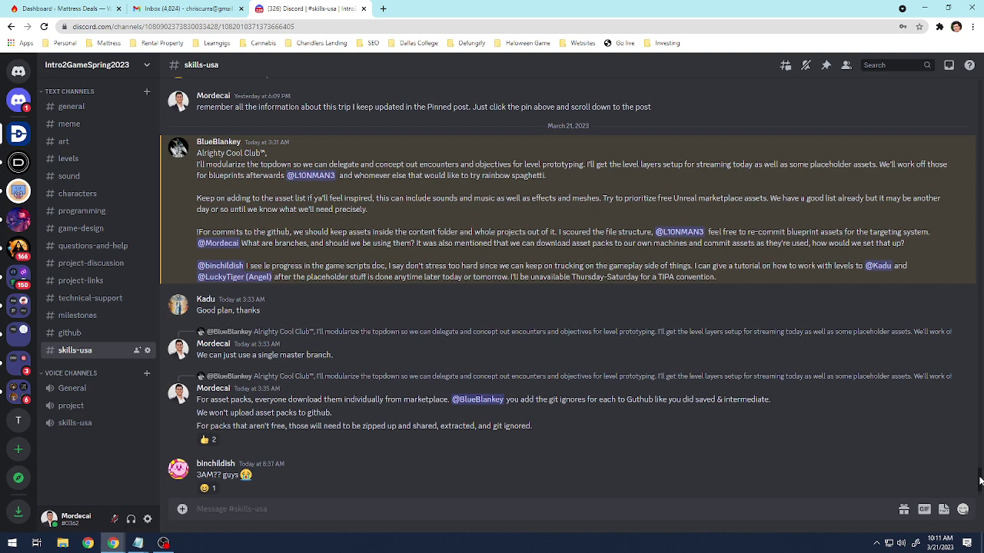
scroll(978, 485, "down", 1)
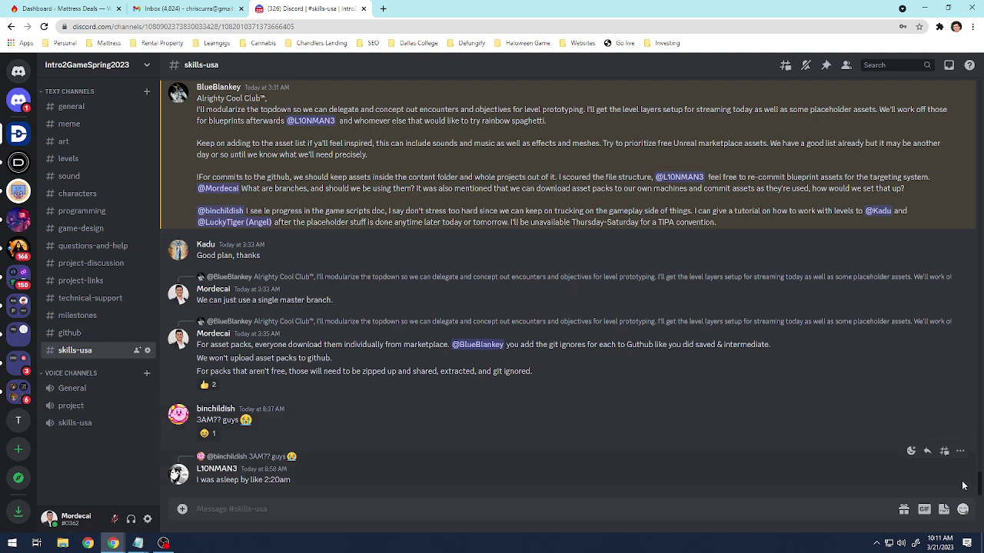
left_click_drag(980, 495, 979, 461)
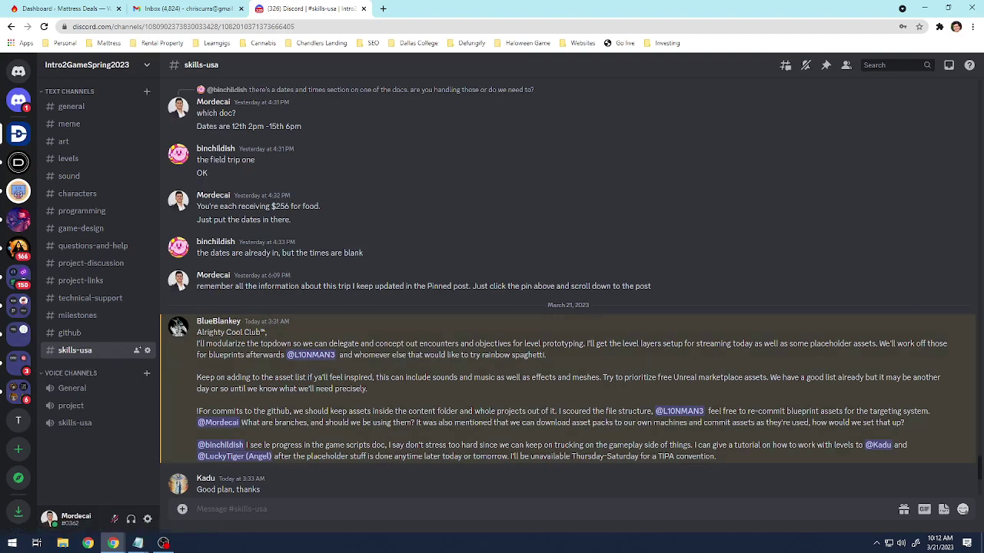
scroll(973, 469, "up", 20)
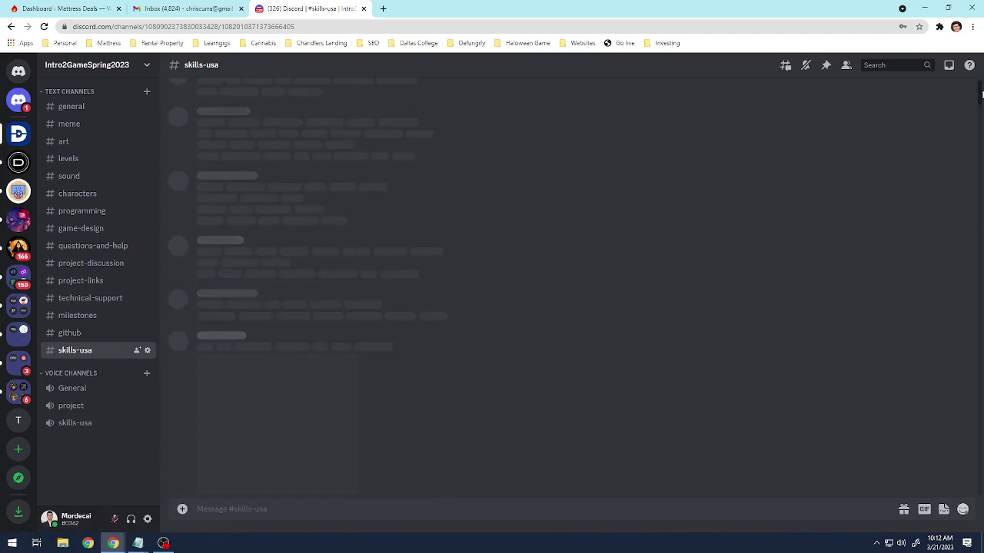
scroll(854, 404, "up", 15)
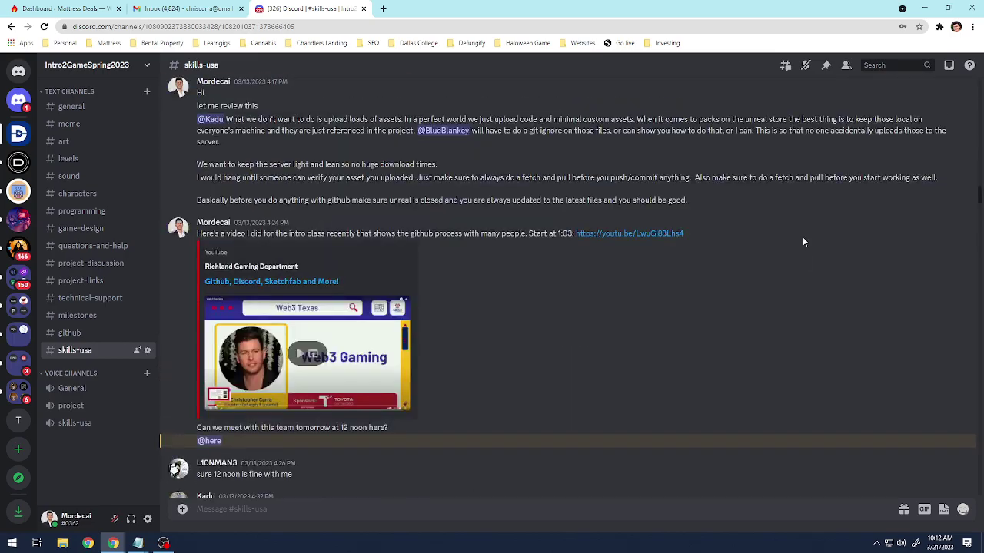
scroll(799, 222, "up", 10)
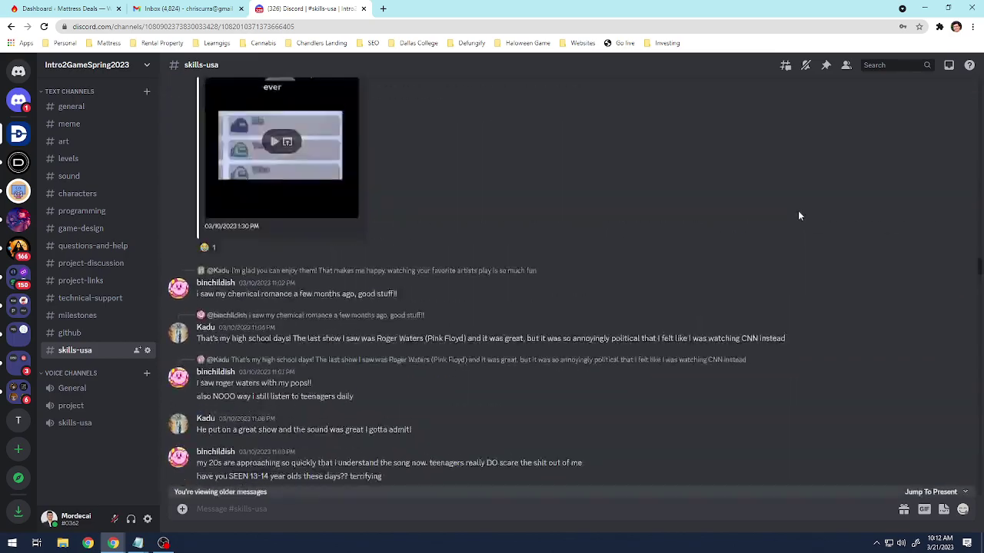
scroll(796, 204, "up", 20)
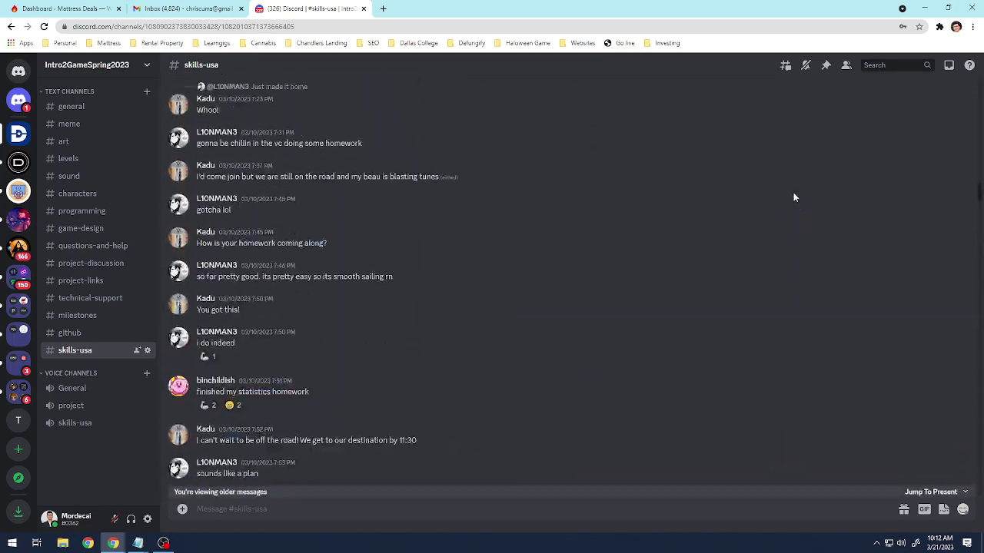
scroll(793, 192, "up", 20)
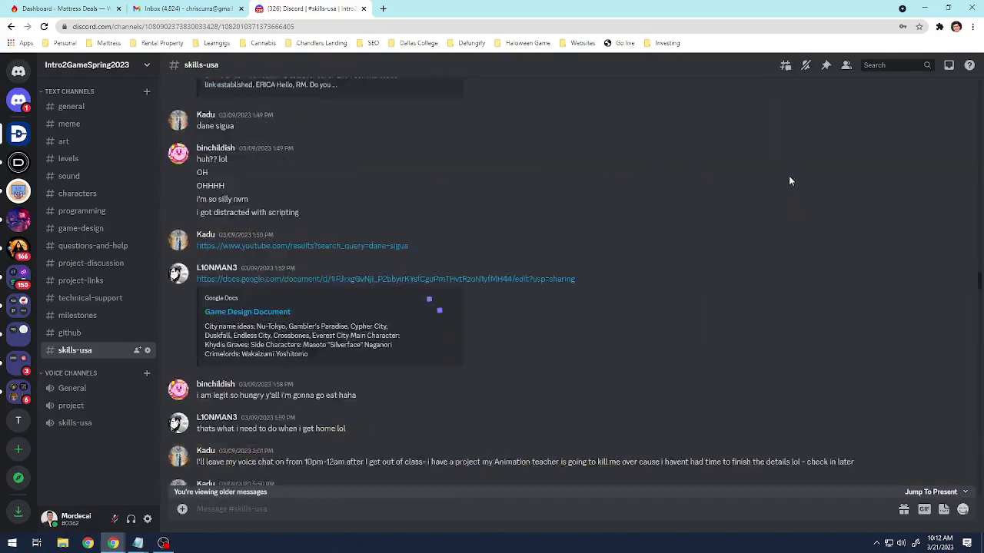
scroll(789, 181, "up", 20)
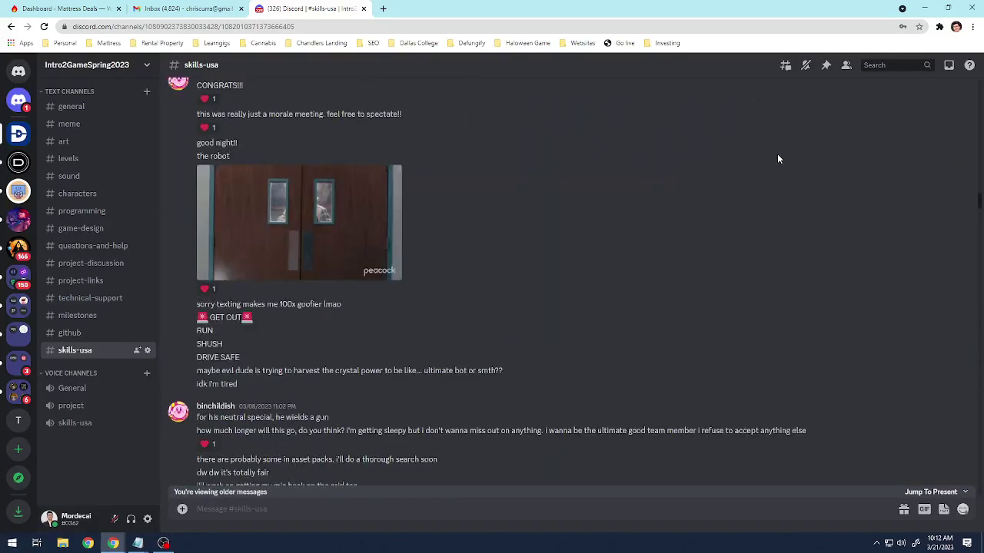
scroll(777, 159, "up", 20)
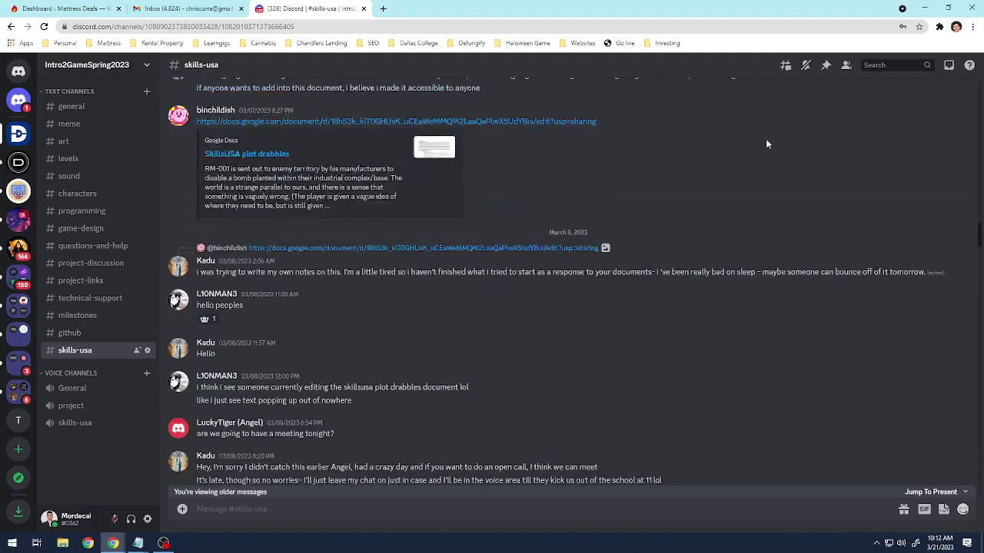
scroll(766, 143, "up", 20)
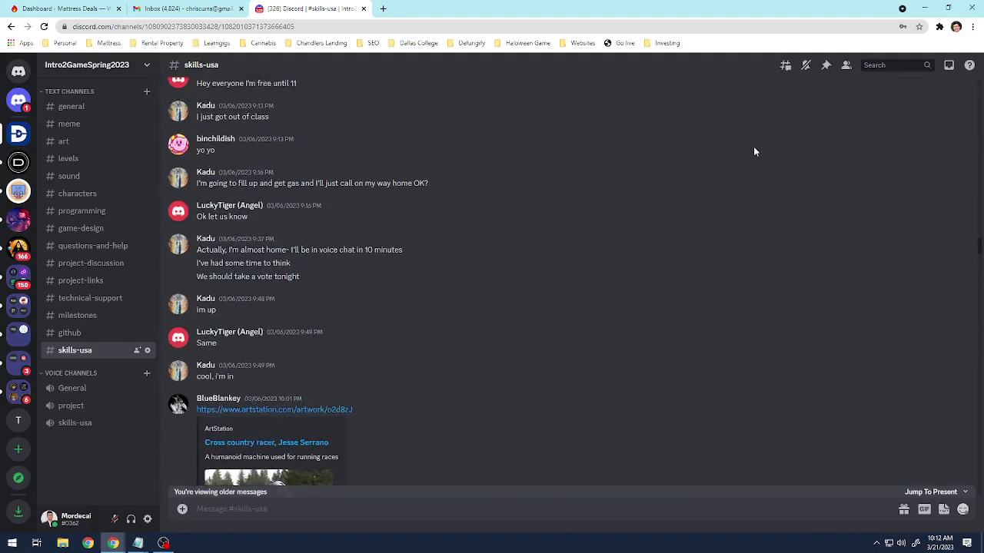
scroll(730, 146, "down", 5)
Enlarge the cross-country racer robot image, close it, and move on to the 03/08 messages.
left_click(249, 199)
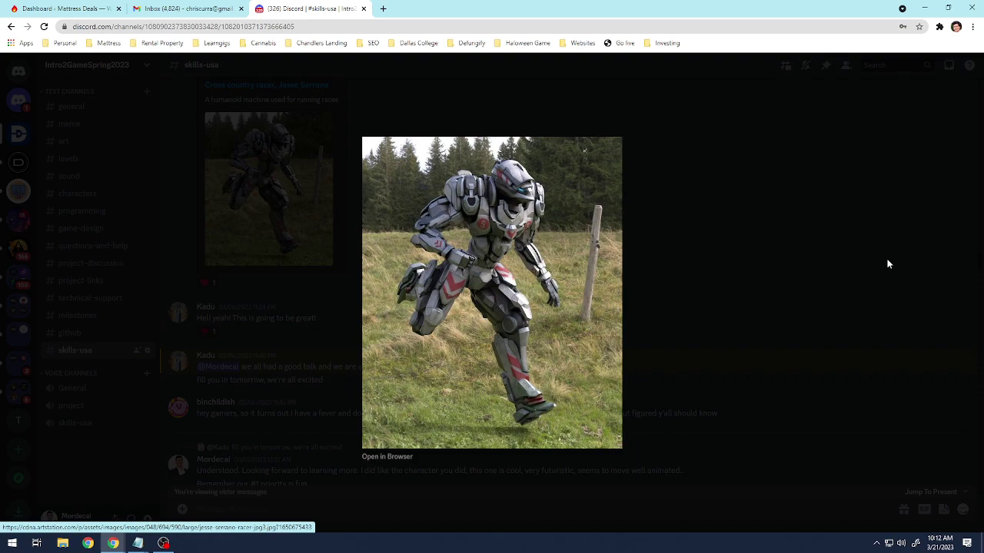
left_click(794, 267)
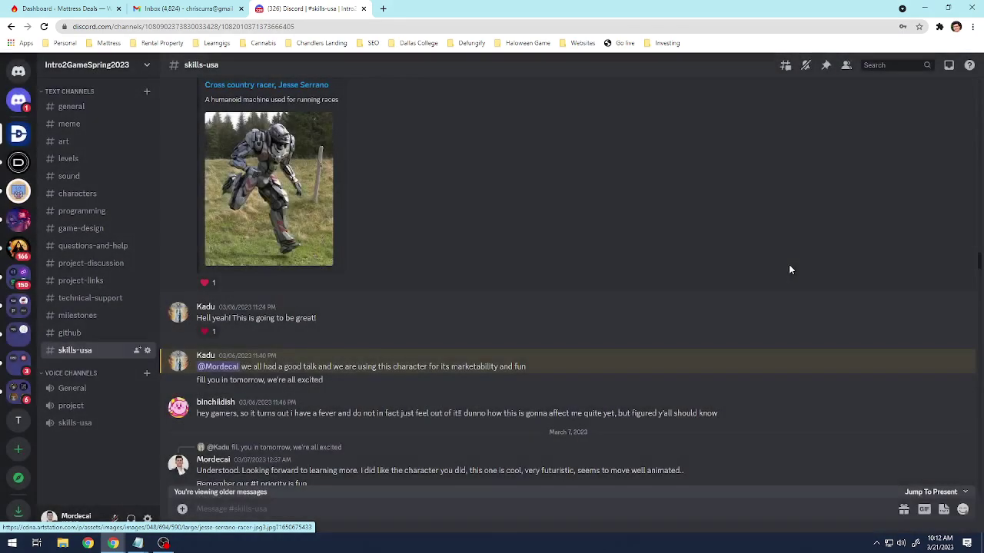
scroll(756, 276, "down", 15)
scroll(750, 269, "down", 20)
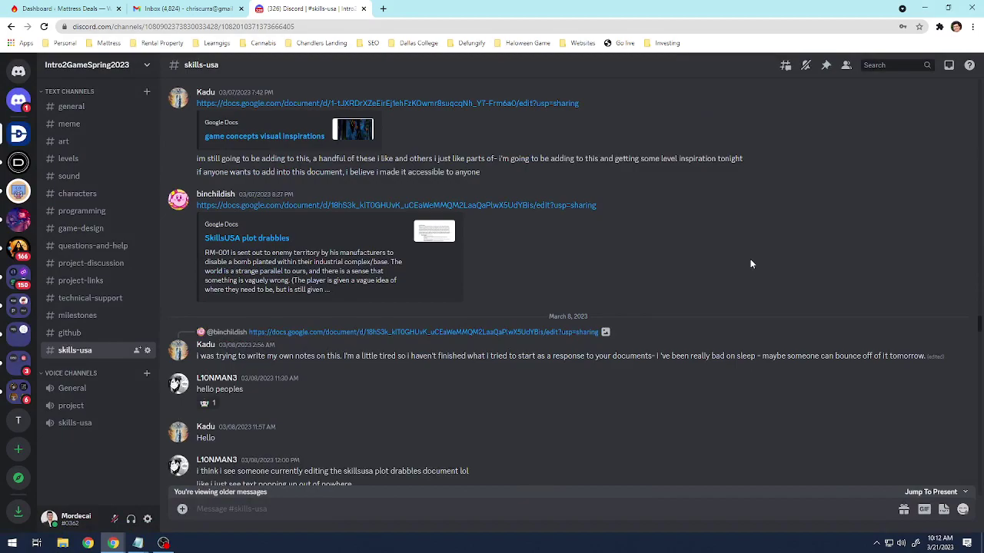
scroll(748, 266, "down", 3)
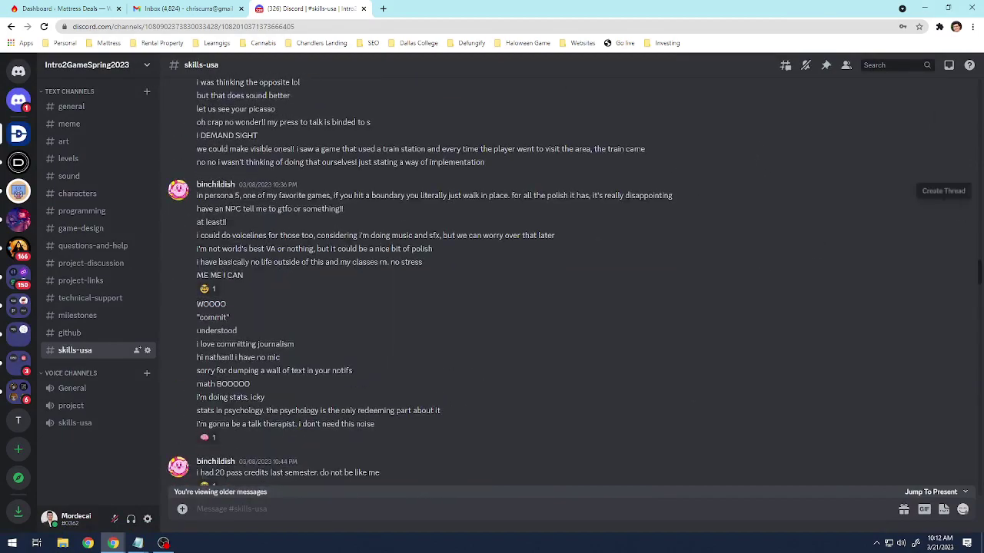
scroll(700, 307, "up", 10)
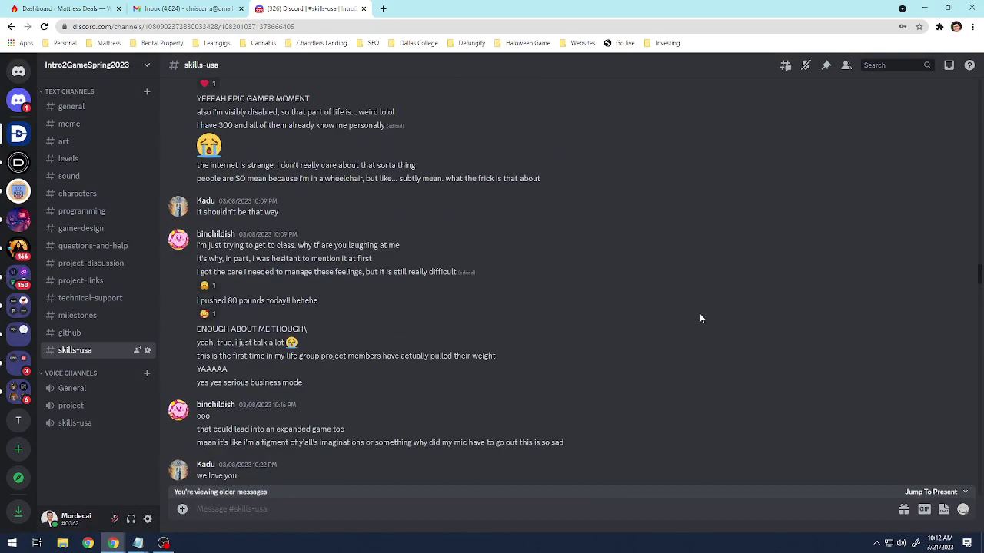
scroll(759, 254, "up", 2)
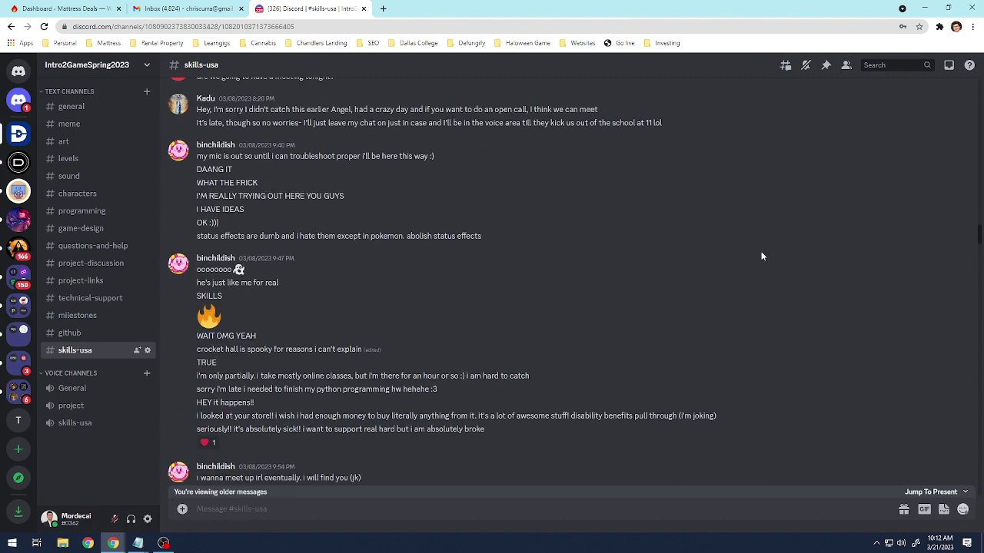
Show the #skills-usa pinned messages and read through the team's pinned notes and links.
left_click(826, 66)
scroll(750, 219, "down", 20)
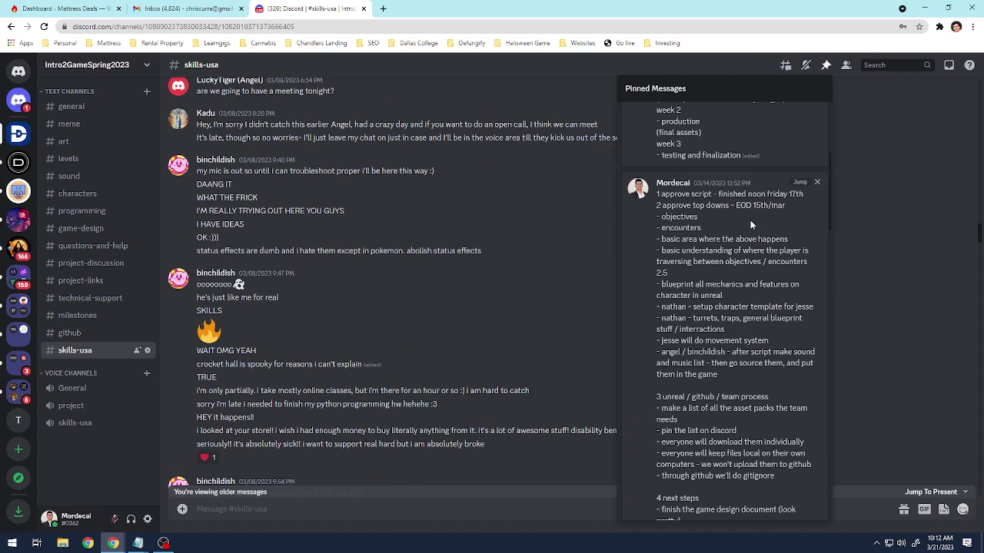
scroll(761, 246, "down", 5)
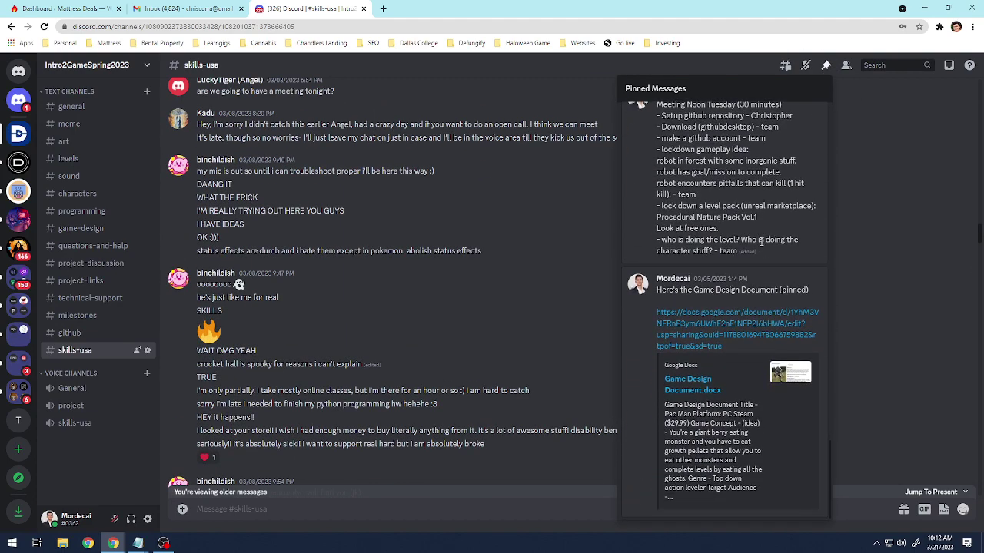
scroll(754, 306, "up", 20)
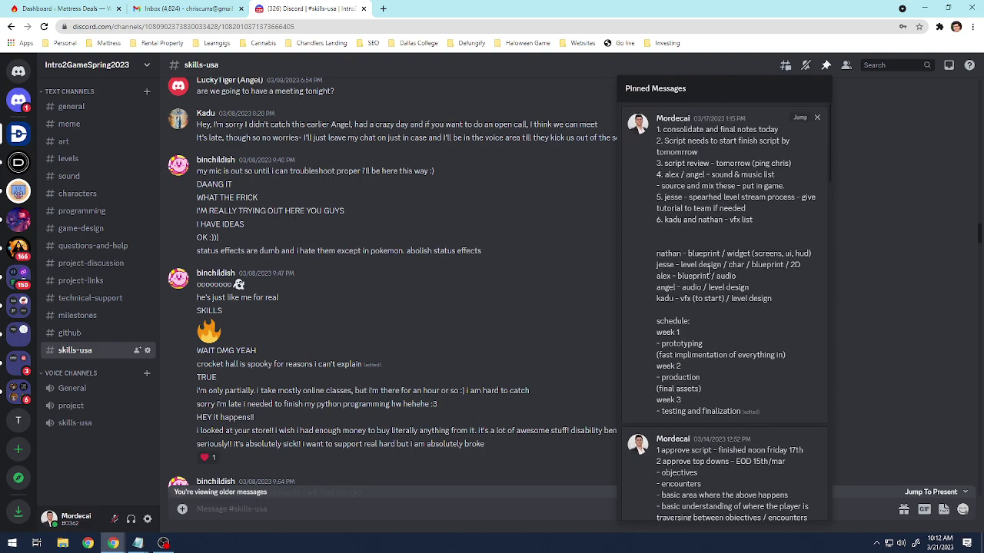
scroll(742, 277, "down", 10)
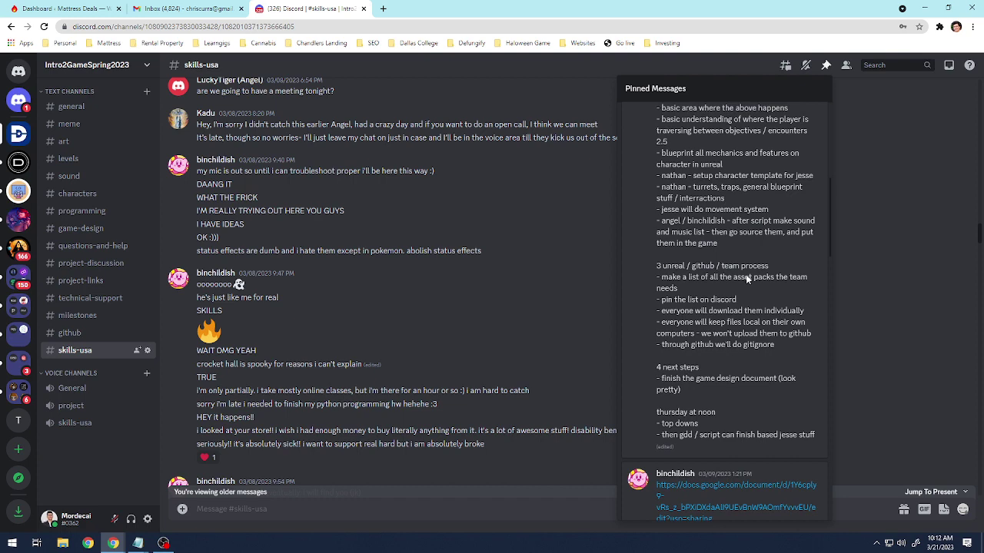
scroll(745, 274, "up", 10)
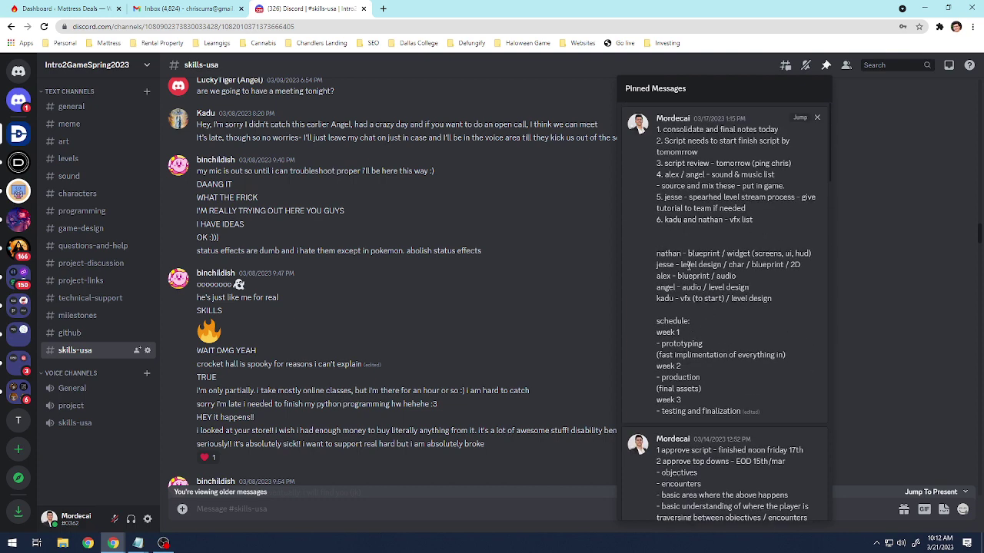
scroll(695, 360, "down", 1)
scroll(695, 365, "down", 5)
scroll(720, 326, "down", 4)
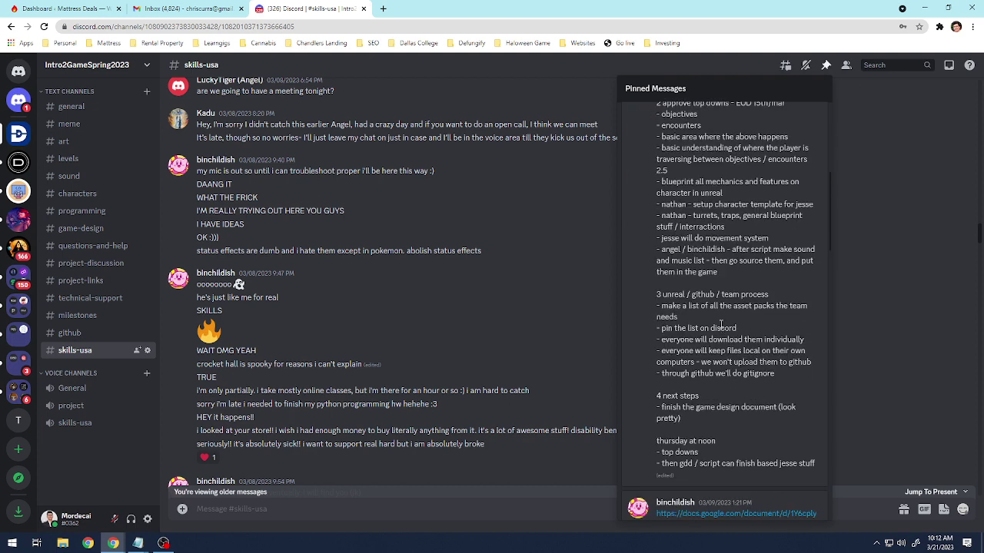
scroll(712, 322, "down", 8)
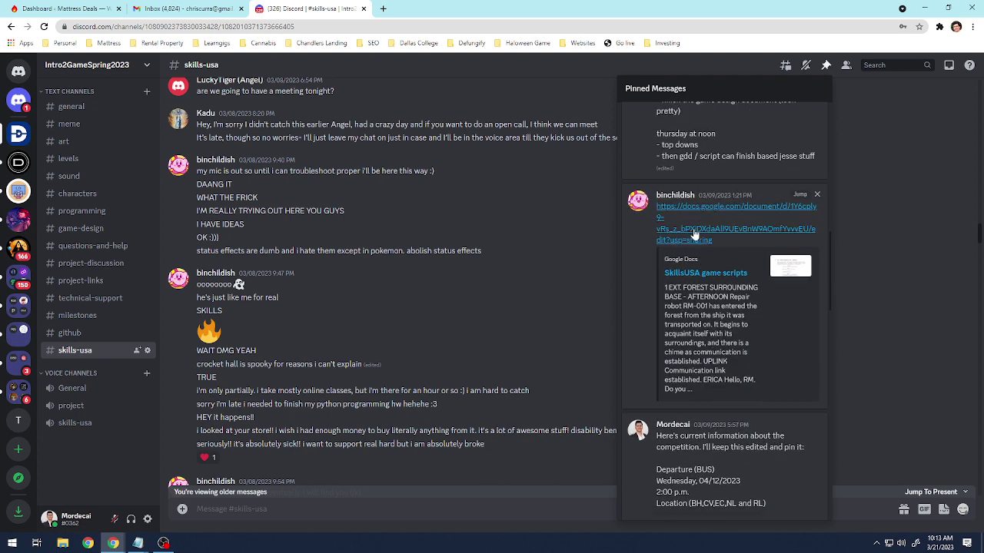
scroll(728, 301, "down", 6)
scroll(728, 300, "down", 6)
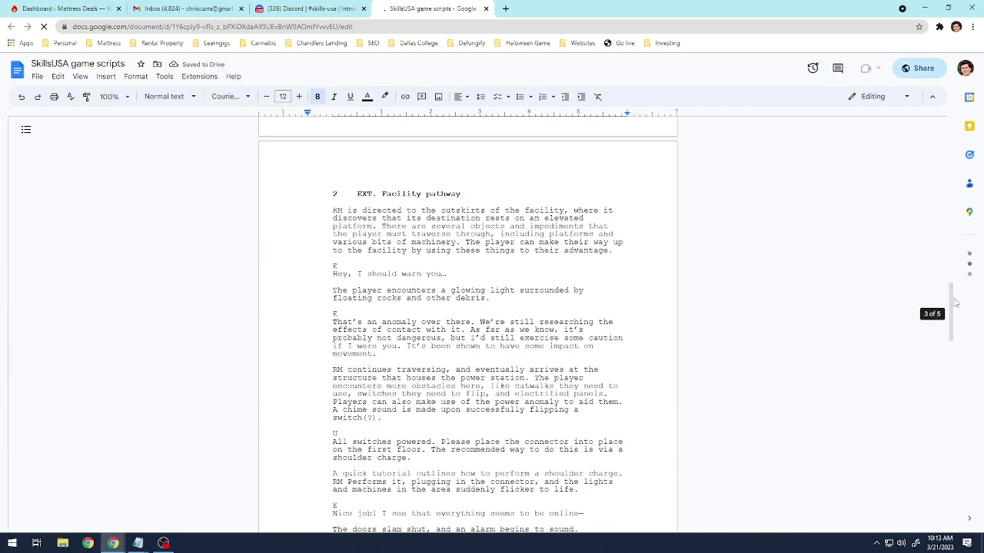
Bring the SkillsUSA game scripts doc back to page 1's forest base scene.
left_click_drag(951, 289, 886, 87)
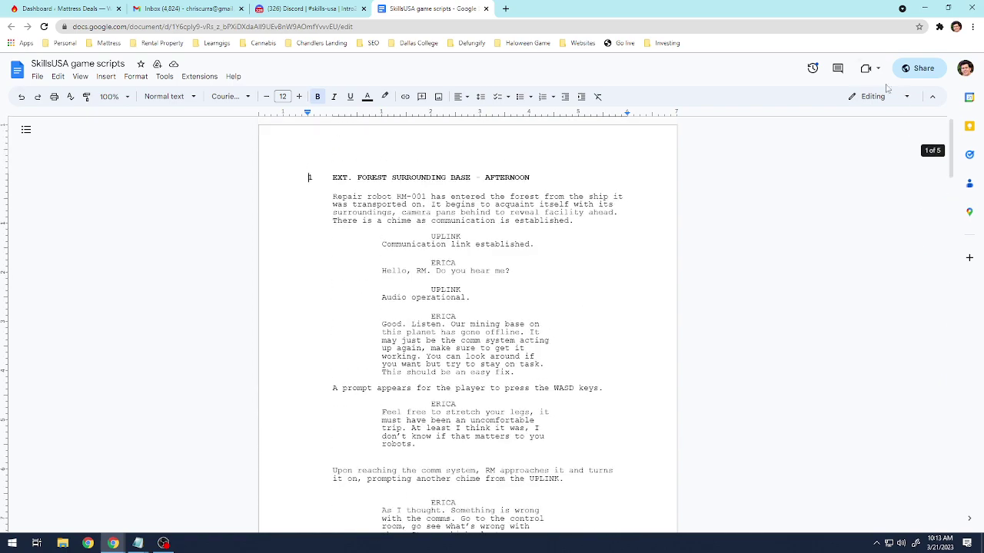
Return to Discord and scroll the pinned messages down to the Game Design Document.docx link.
left_click(307, 9)
scroll(730, 407, "down", 5)
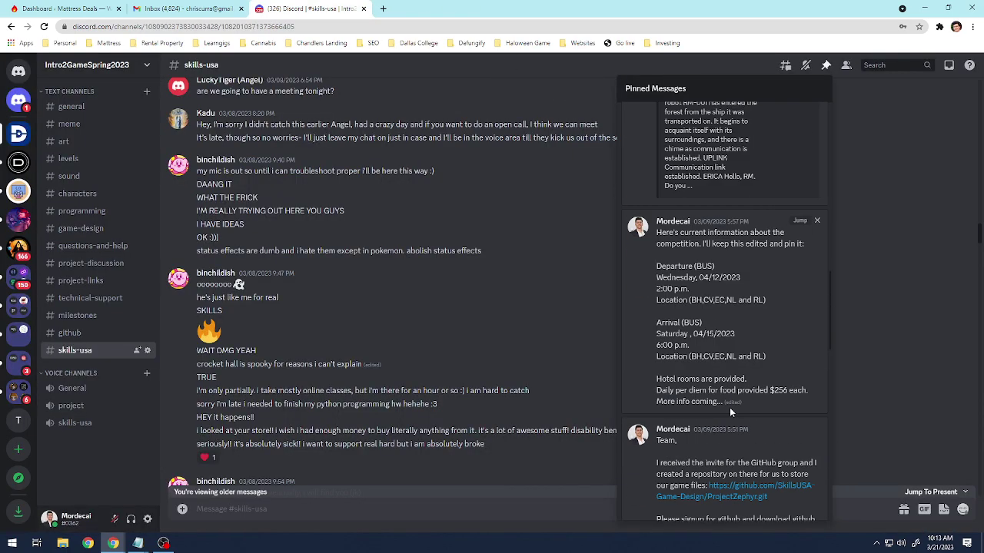
scroll(735, 410, "down", 2)
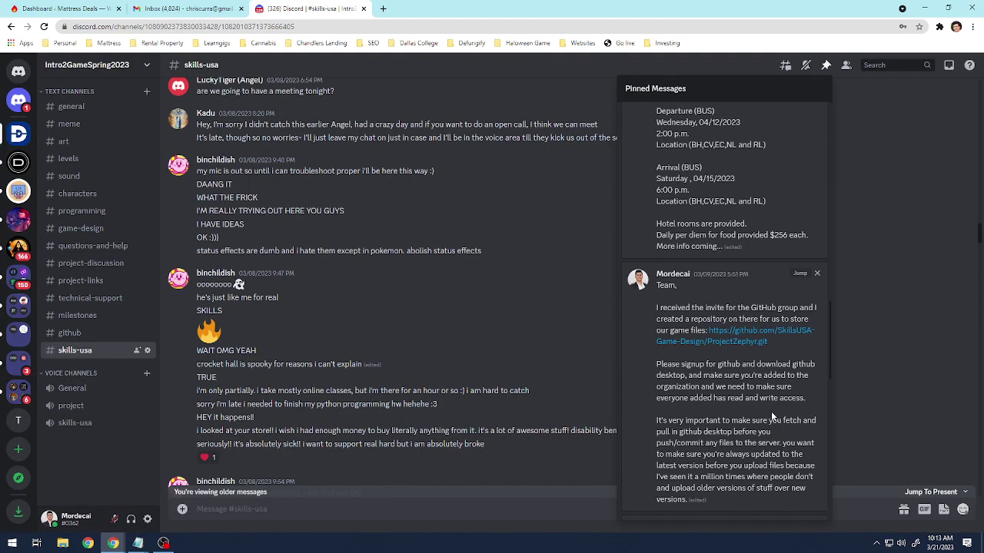
scroll(772, 414, "down", 10)
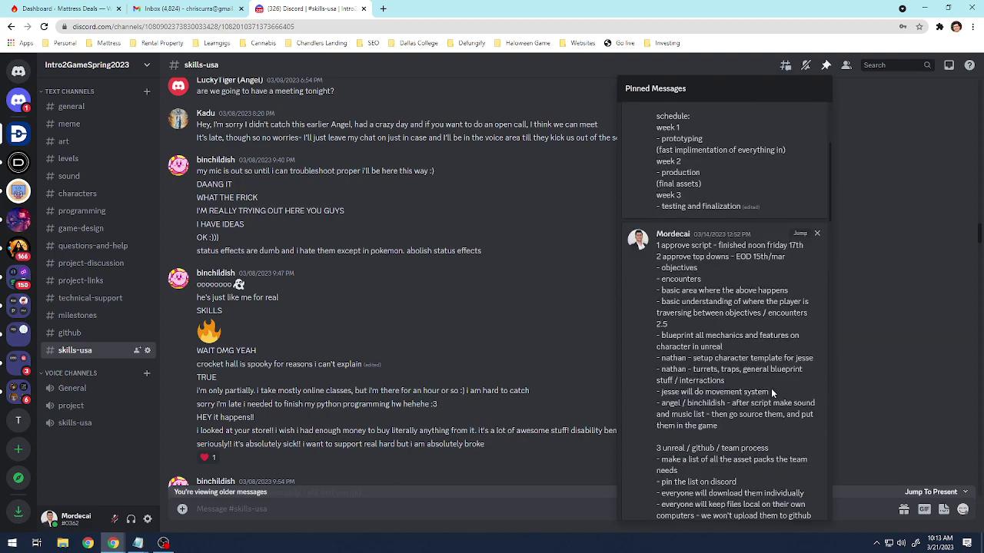
scroll(770, 388, "down", 10)
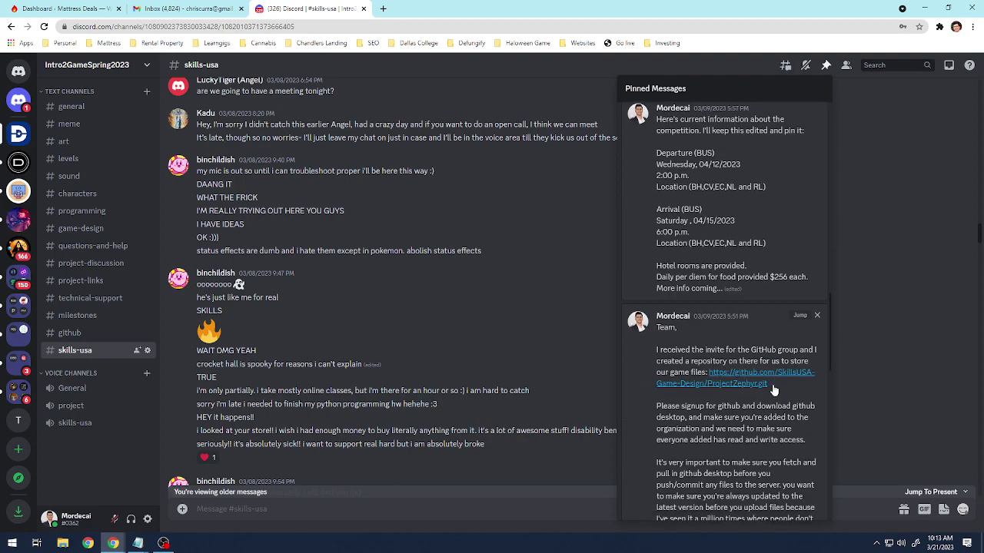
scroll(774, 391, "down", 2)
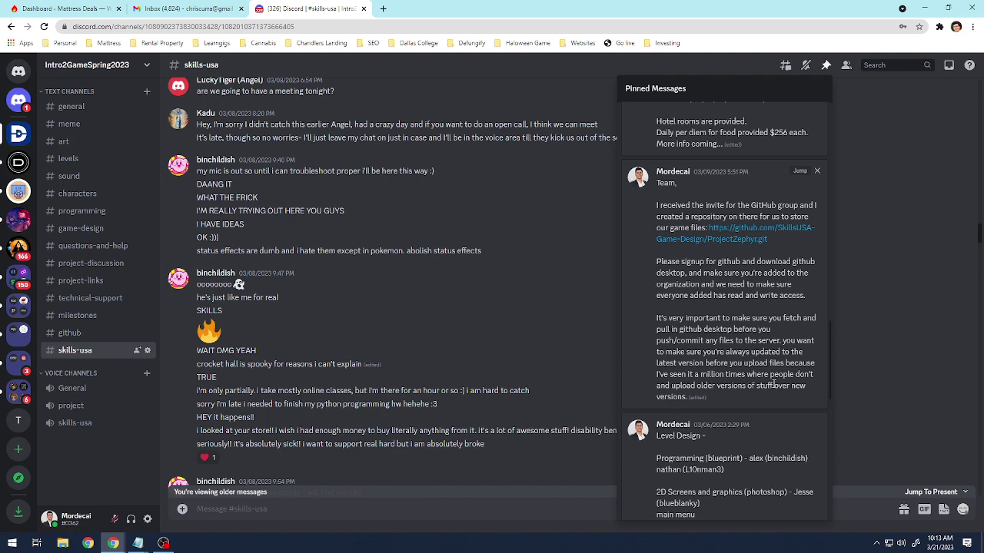
scroll(773, 384, "down", 10)
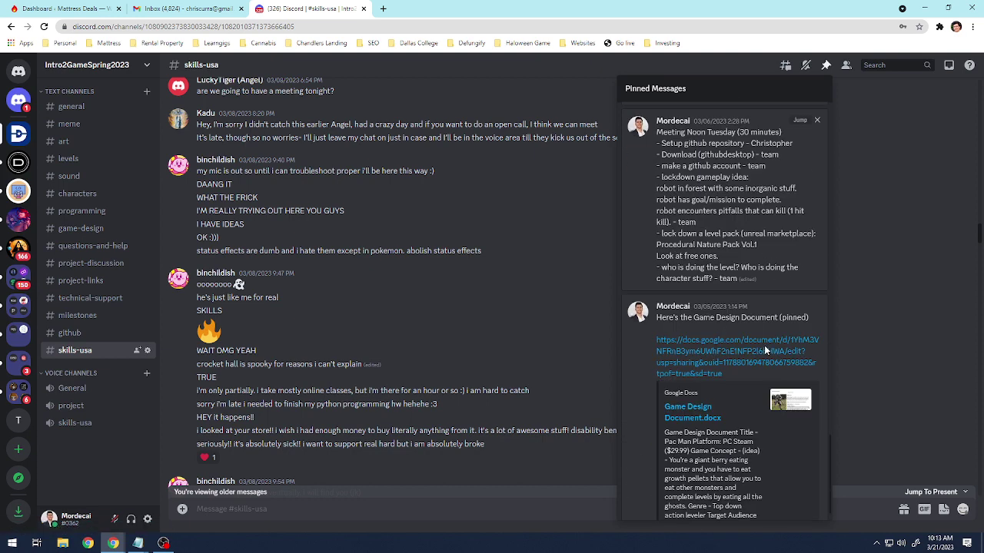
scroll(764, 350, "down", 1)
left_click_drag(725, 312, 728, 323)
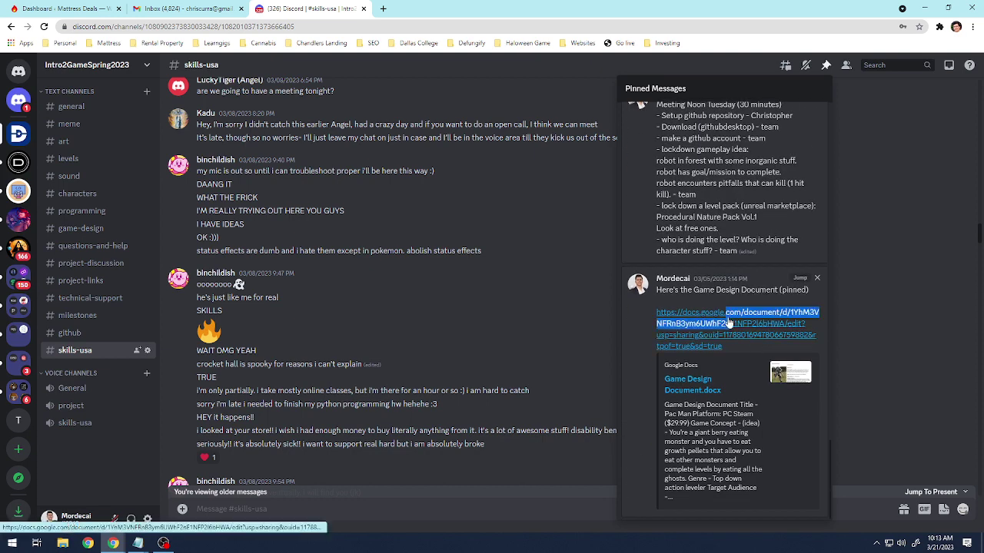
Open the pinned Project Zephyr Game Design Document and start reading its first pages.
left_click(726, 317)
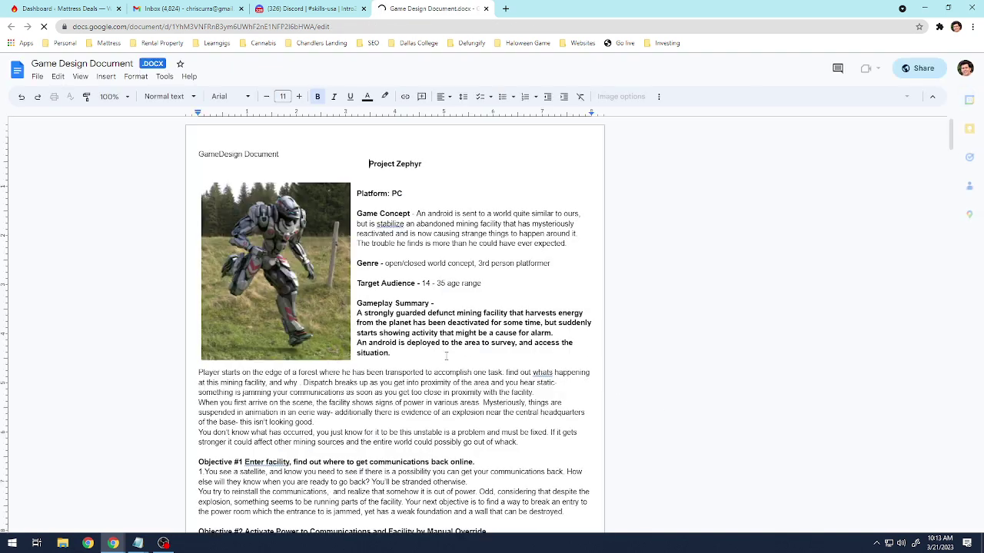
scroll(446, 353, "down", 10)
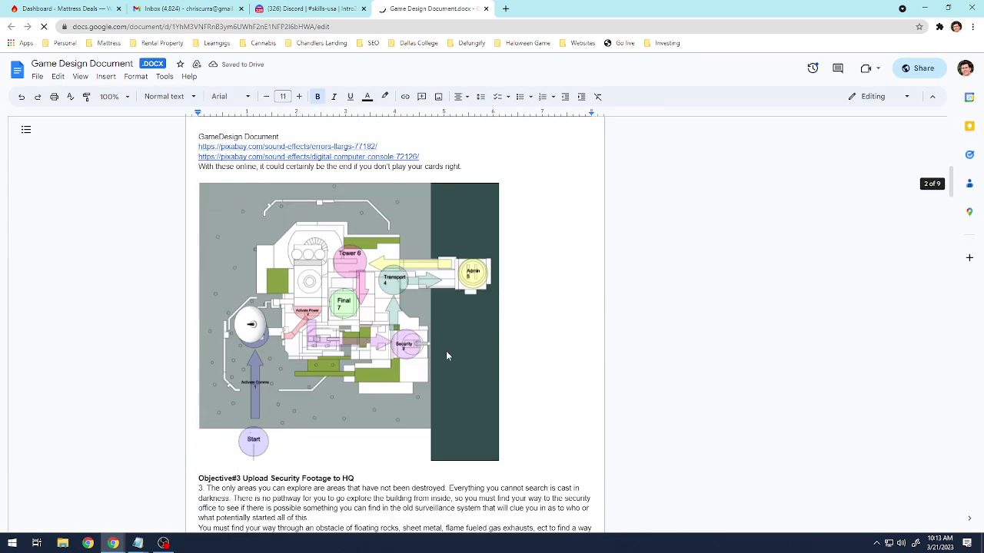
scroll(446, 349, "down", 1)
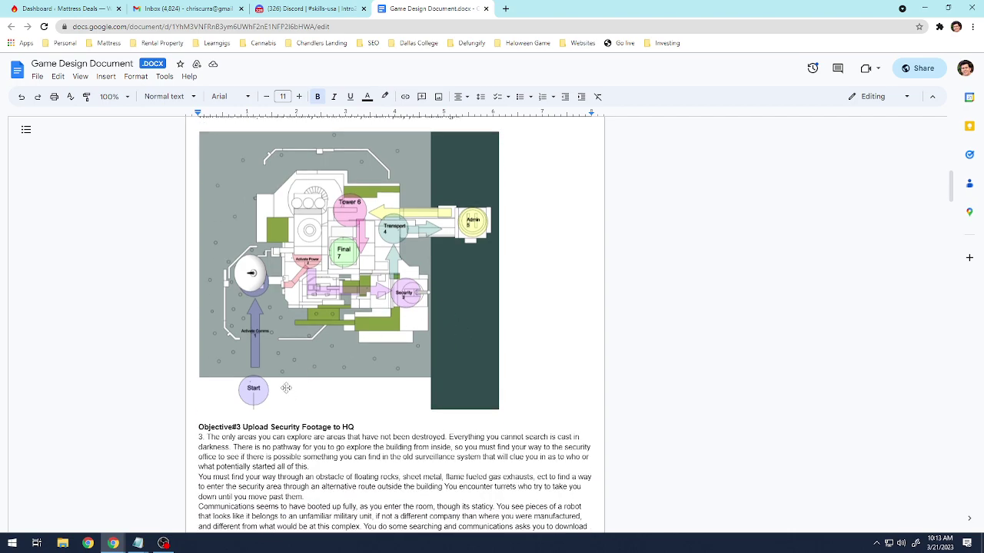
scroll(292, 380, "down", 10)
scroll(292, 380, "down", 10)
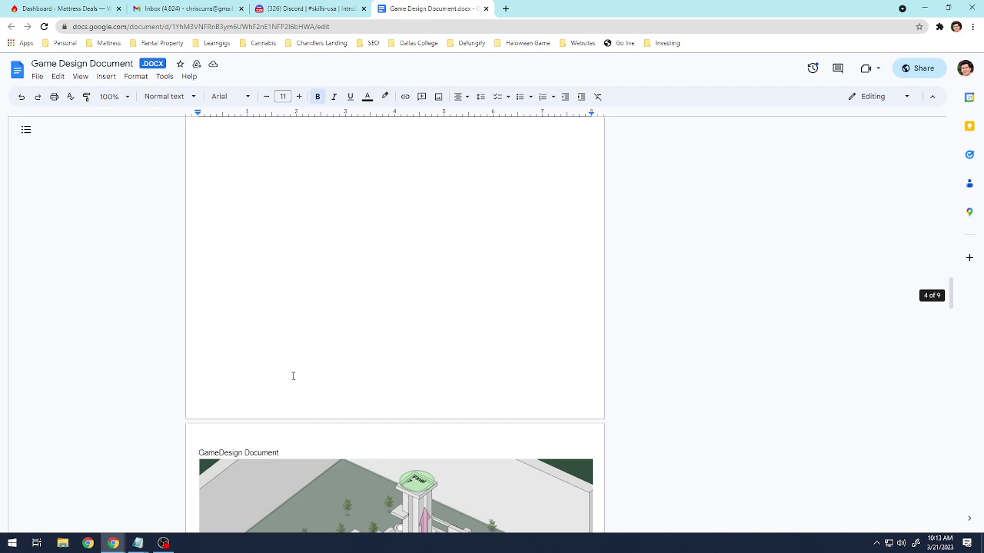
scroll(292, 377, "up", 10)
scroll(300, 354, "down", 10)
scroll(301, 353, "down", 10)
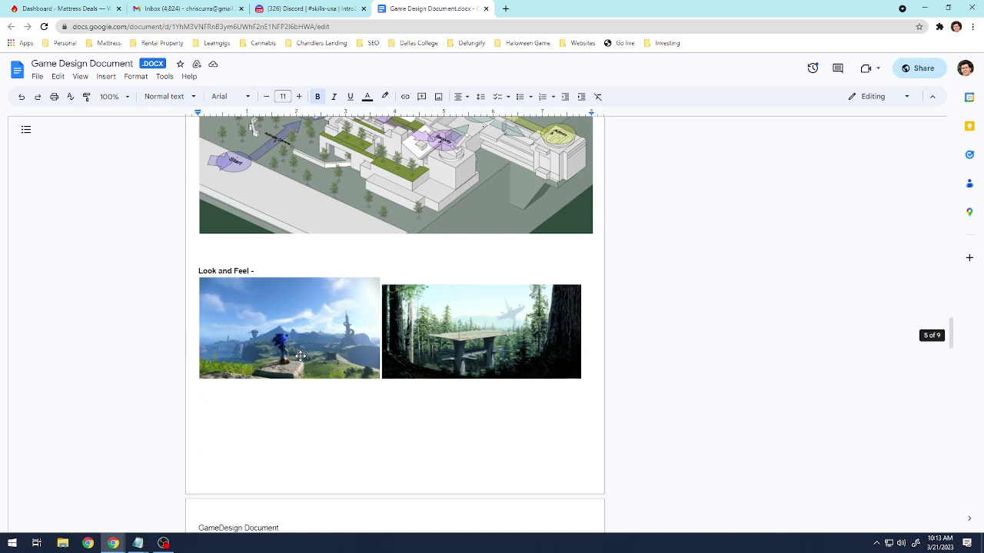
scroll(301, 356, "up", 2)
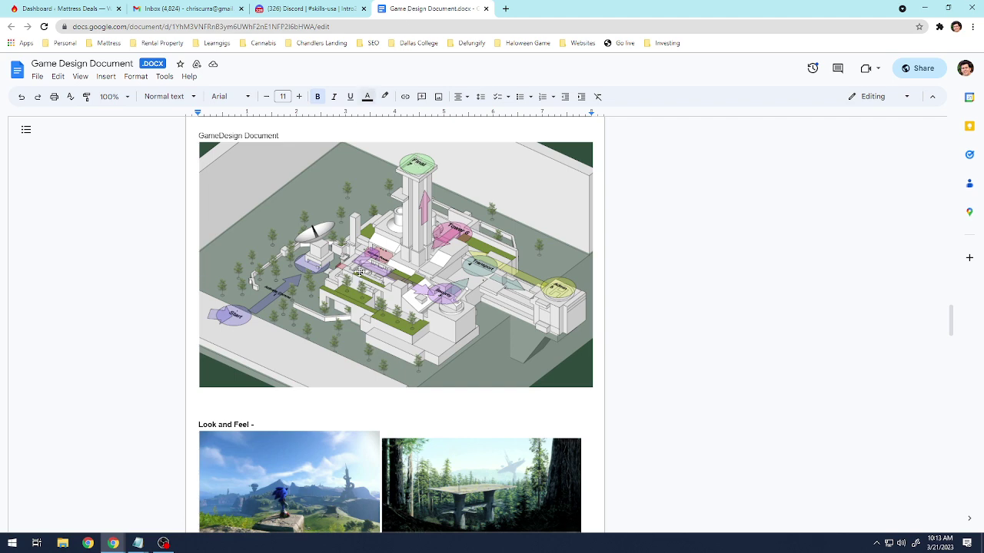
Look through the document's level maps, concept art, audio notes and sample script.
scroll(362, 277, "down", 8)
scroll(369, 275, "up", 4)
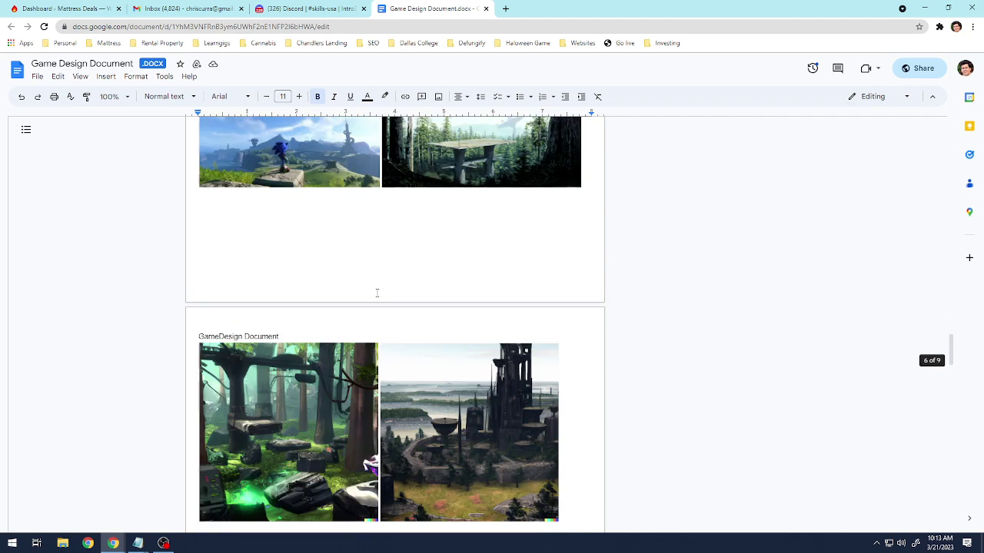
scroll(364, 255, "down", 15)
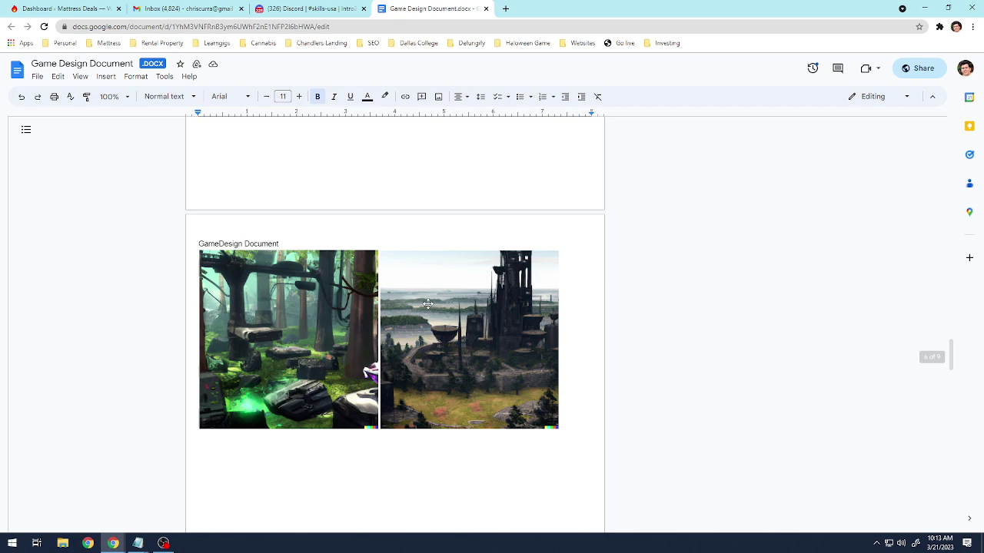
scroll(441, 311, "down", 5)
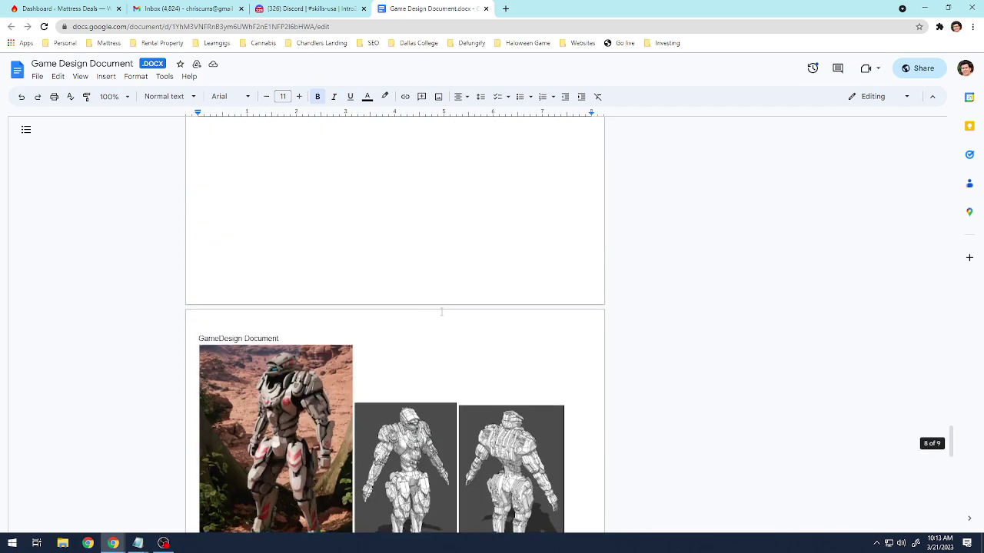
scroll(441, 308, "up", 1)
scroll(441, 308, "down", 10)
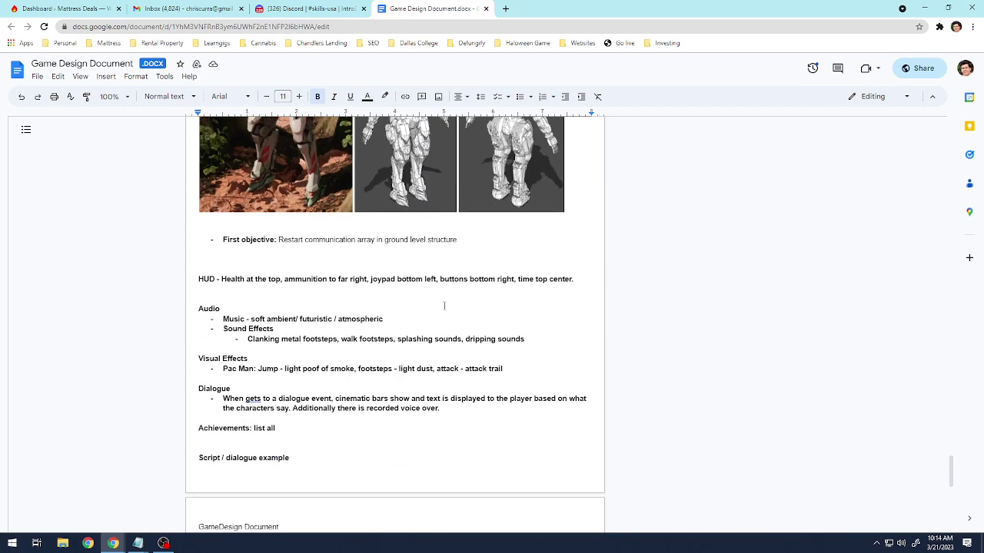
scroll(444, 306, "up", 20)
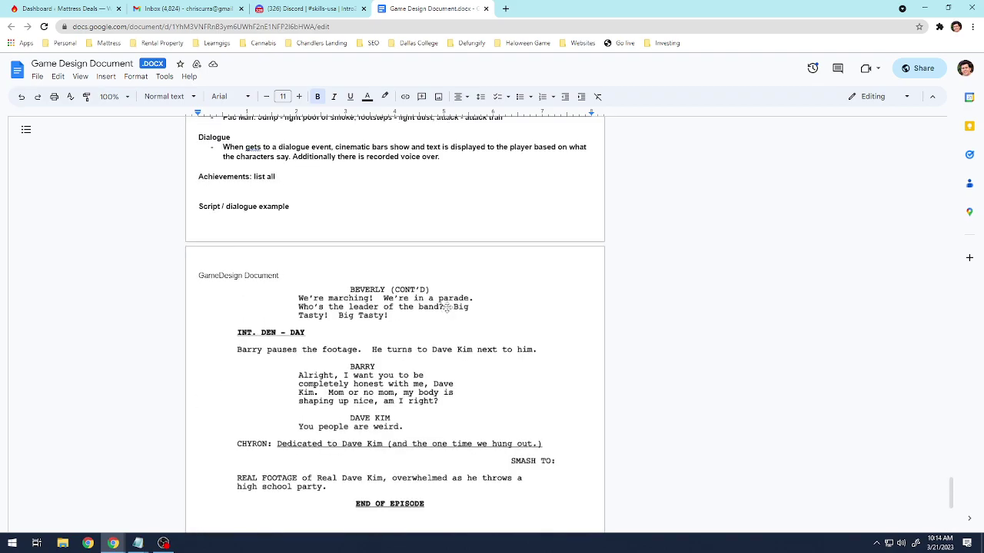
scroll(444, 305, "up", 20)
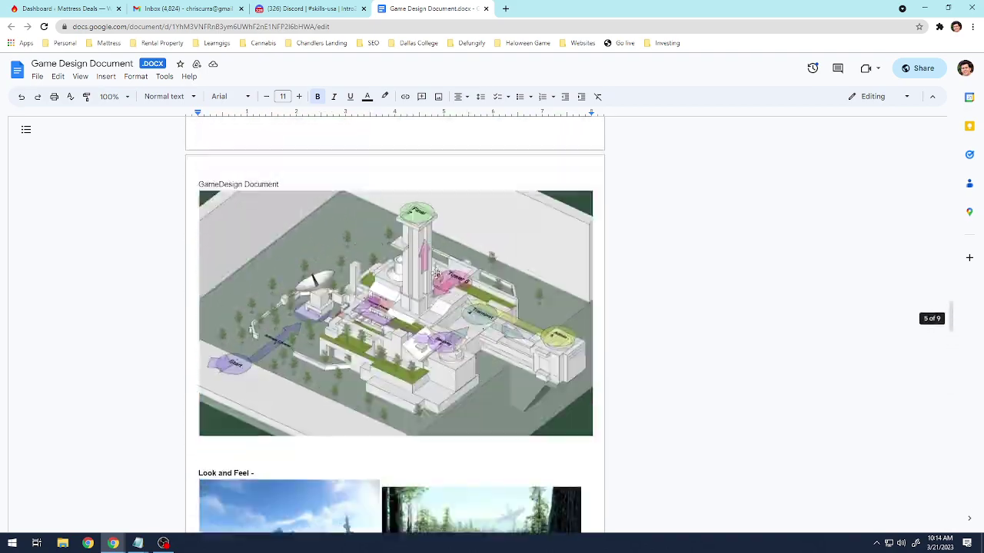
scroll(425, 245, "up", 3)
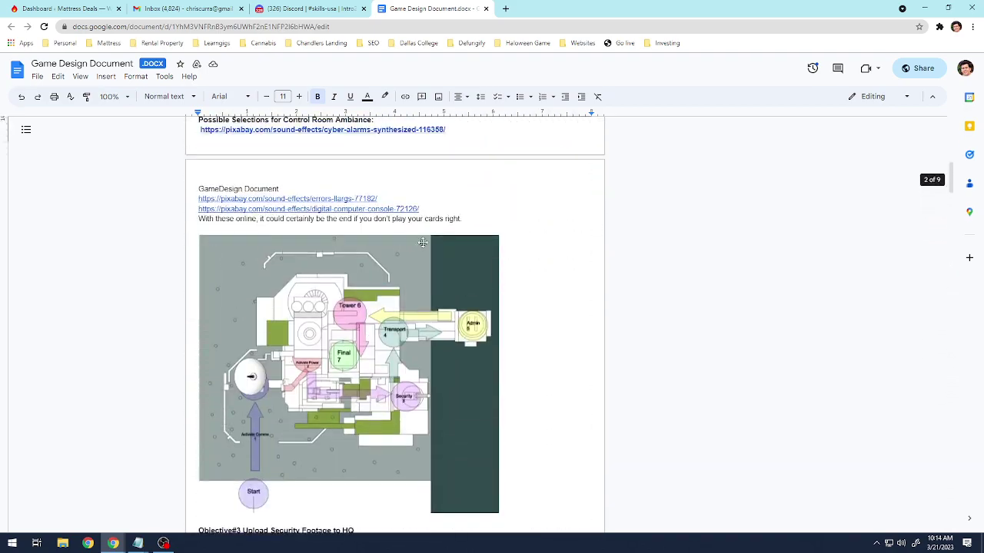
scroll(274, 283, "down", 4)
scroll(341, 317, "down", 5)
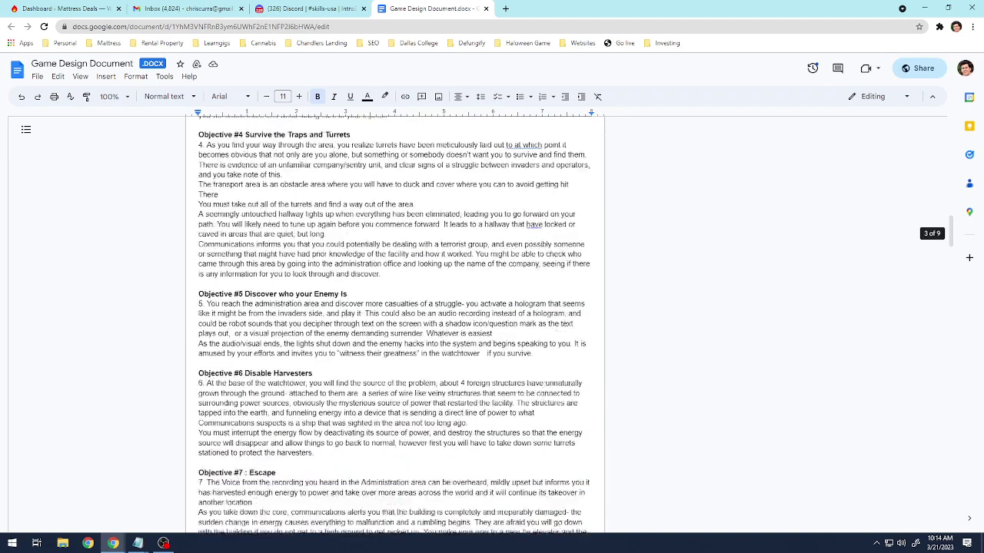
scroll(340, 308, "up", 20)
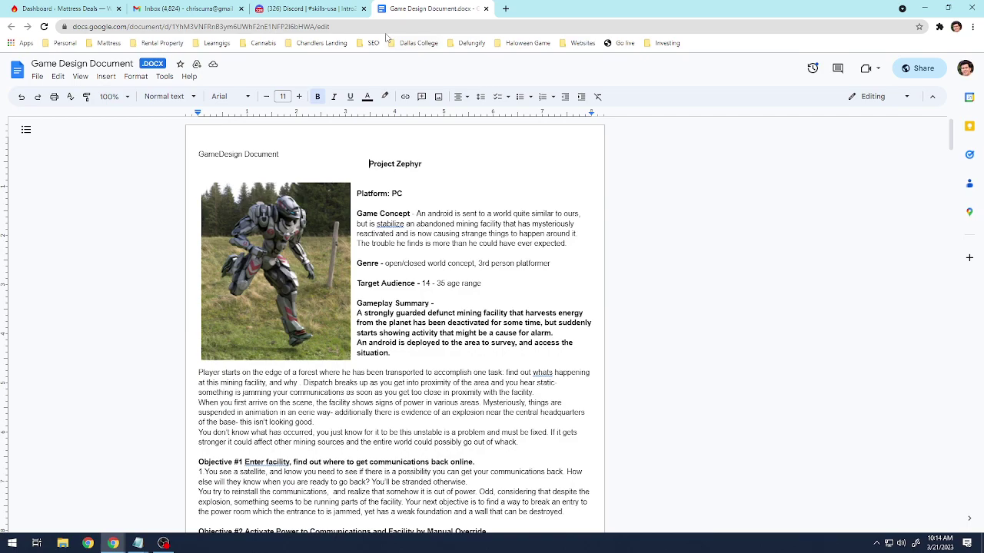
scroll(445, 319, "down", 3)
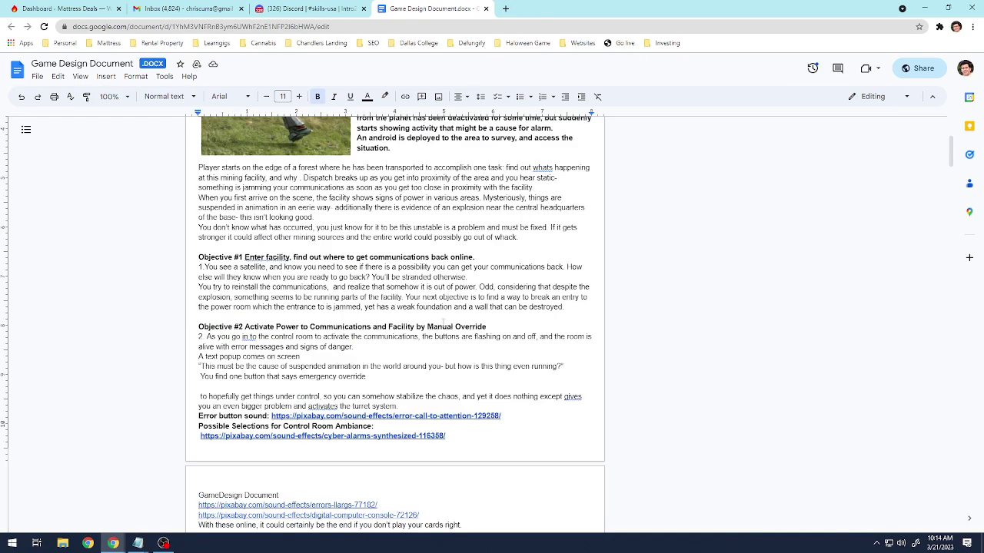
scroll(443, 322, "down", 12)
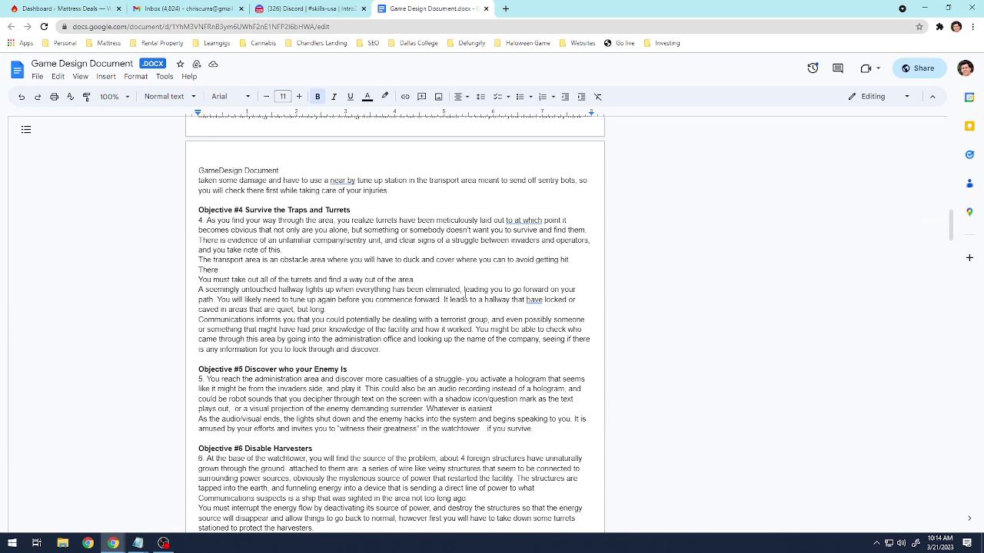
scroll(338, 272, "down", 10)
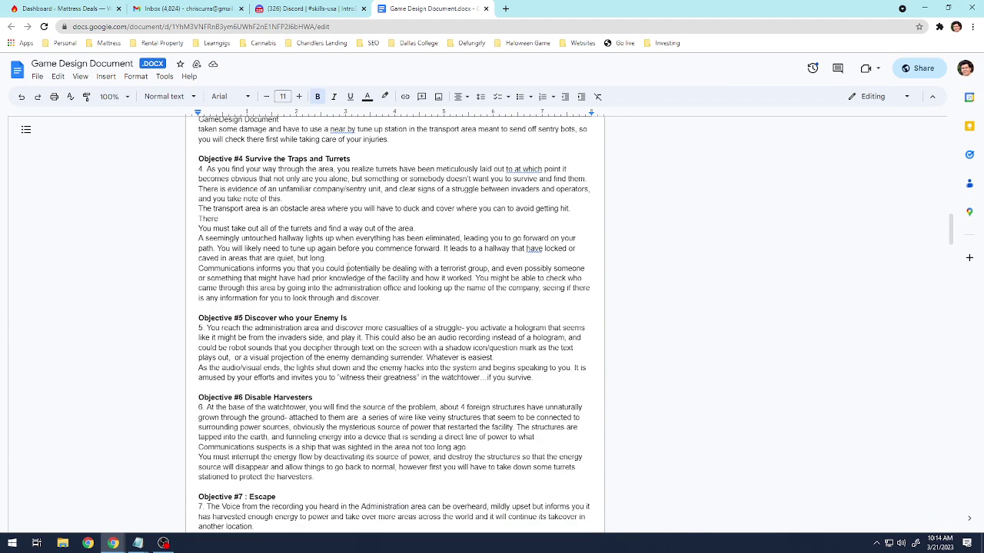
scroll(345, 262, "down", 10)
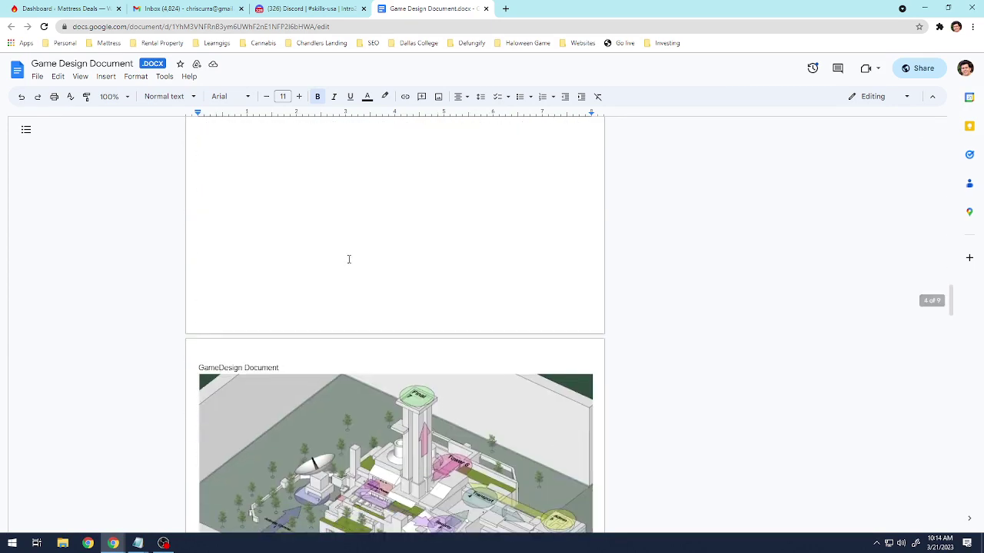
scroll(349, 251, "down", 4)
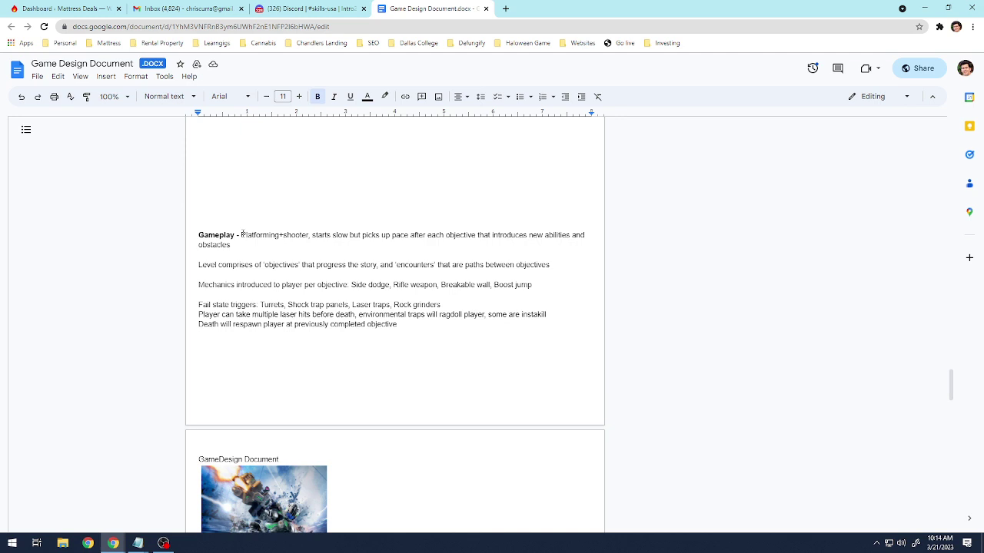
Highlight 'Platforming+shooter' and the list of mechanics in the Gameplay paragraph.
left_click_drag(242, 235, 293, 234)
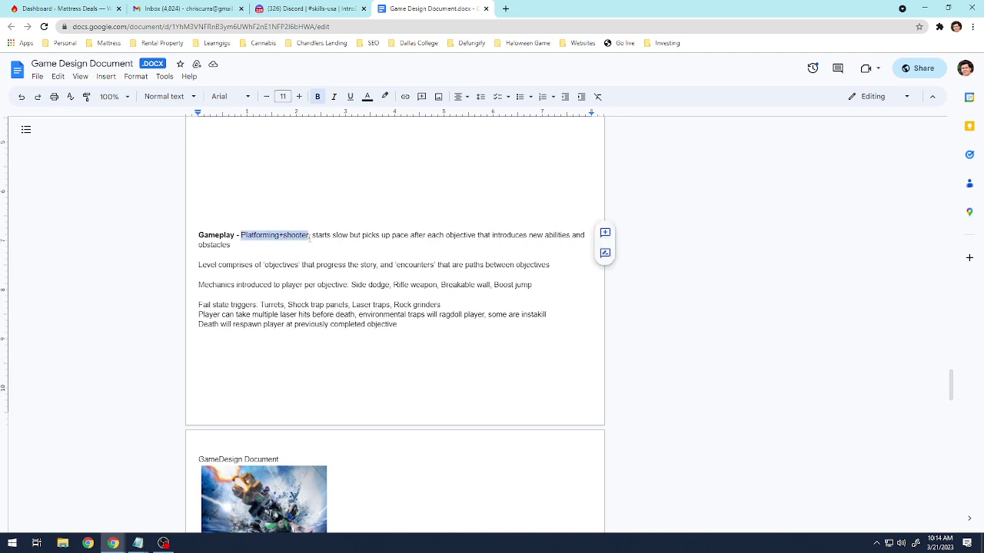
left_click_drag(309, 237, 308, 238)
left_click_drag(450, 237, 572, 244)
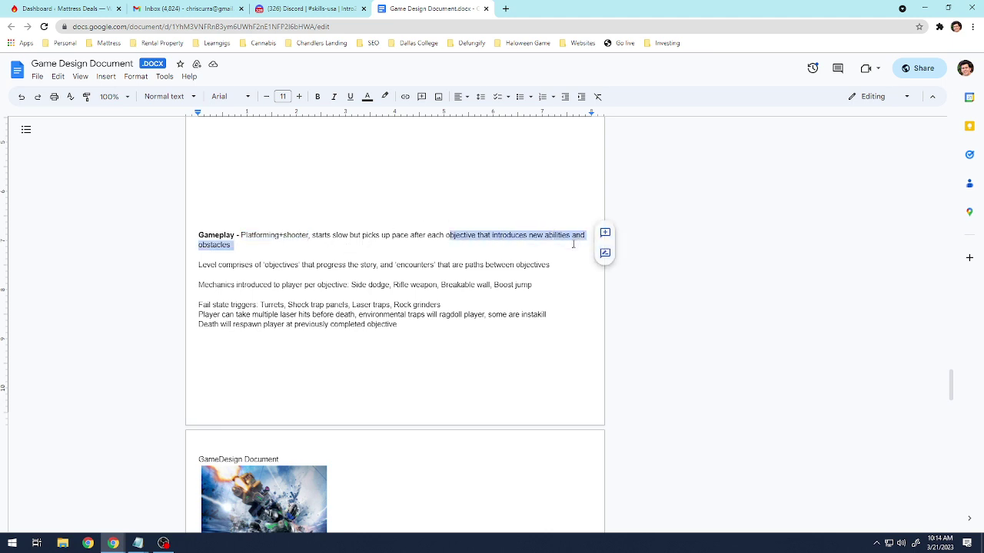
left_click(427, 252)
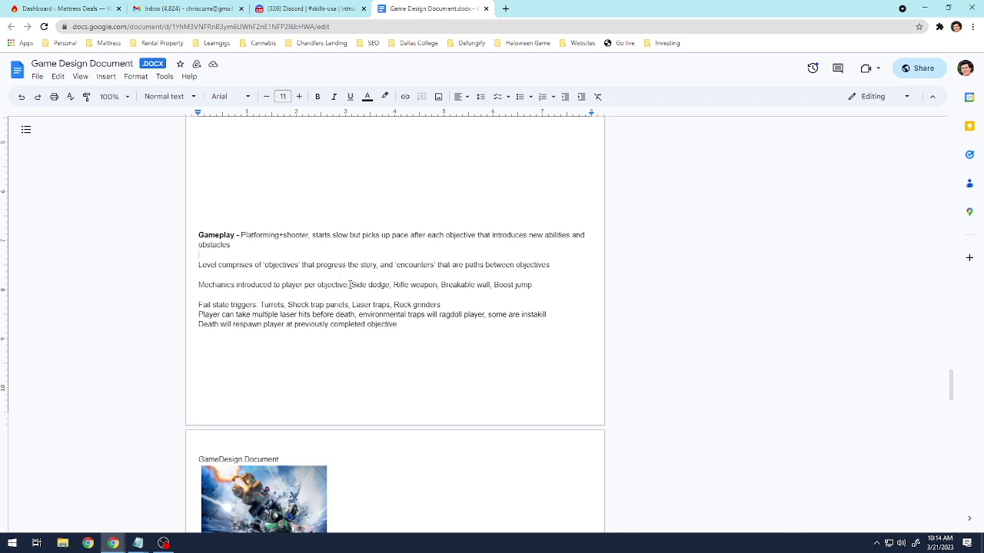
left_click_drag(349, 284, 522, 286)
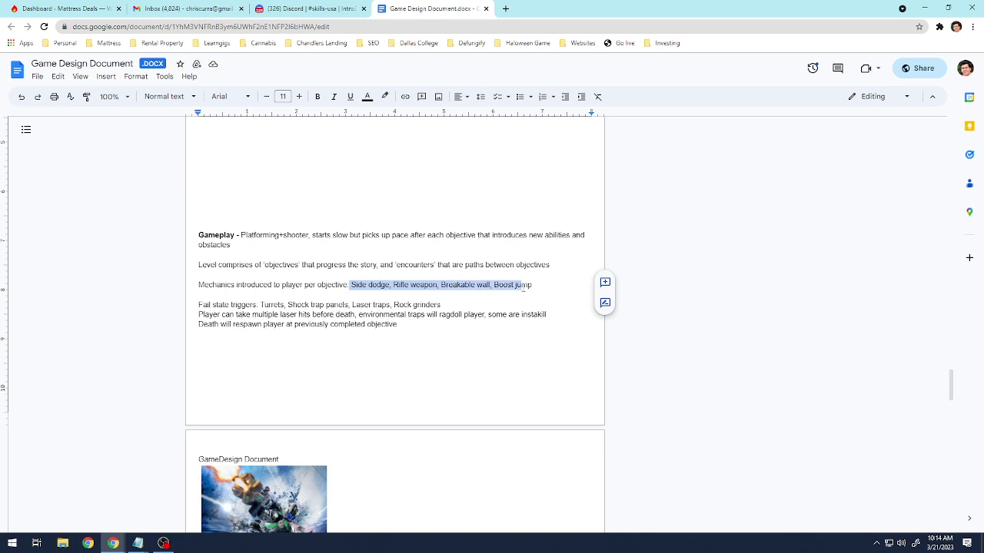
Highlight the fail-state triggers text, then scroll back up through the document.
scroll(387, 283, "down", 1)
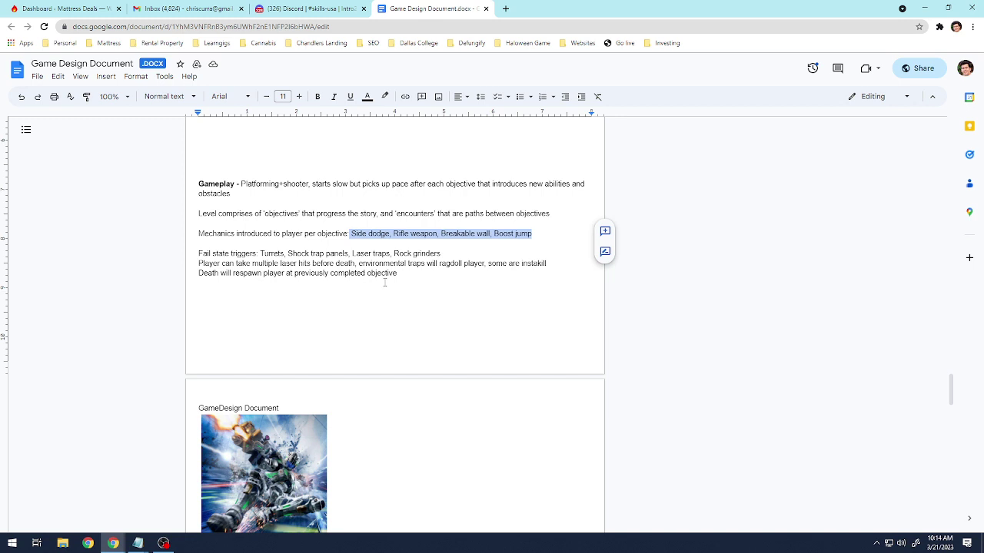
left_click_drag(261, 253, 336, 264)
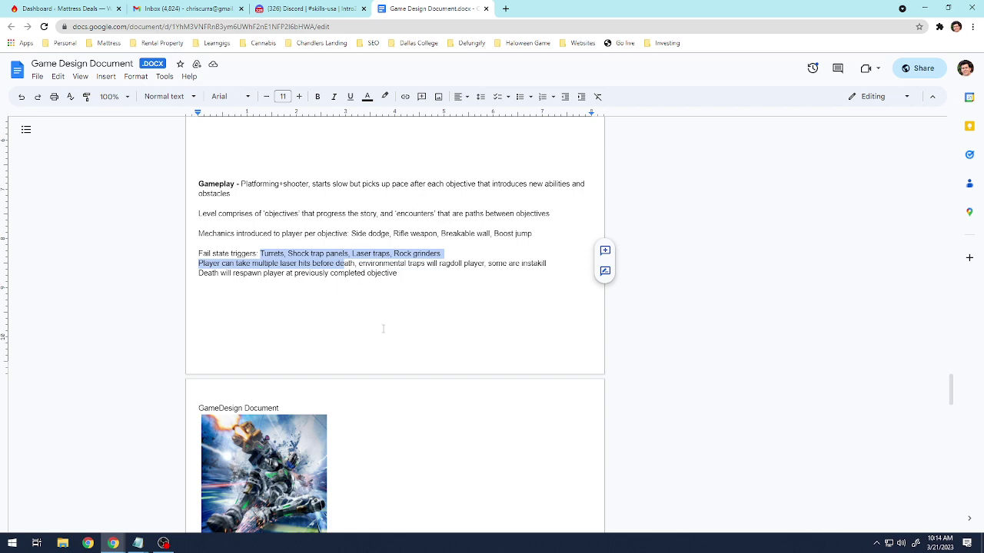
left_click(441, 340)
scroll(439, 335, "down", 5)
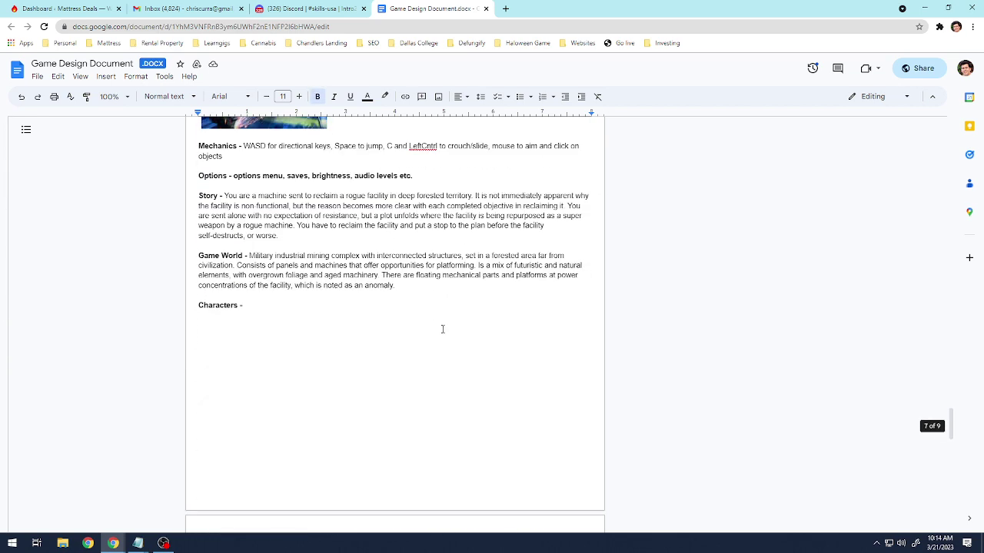
scroll(443, 330, "up", 2)
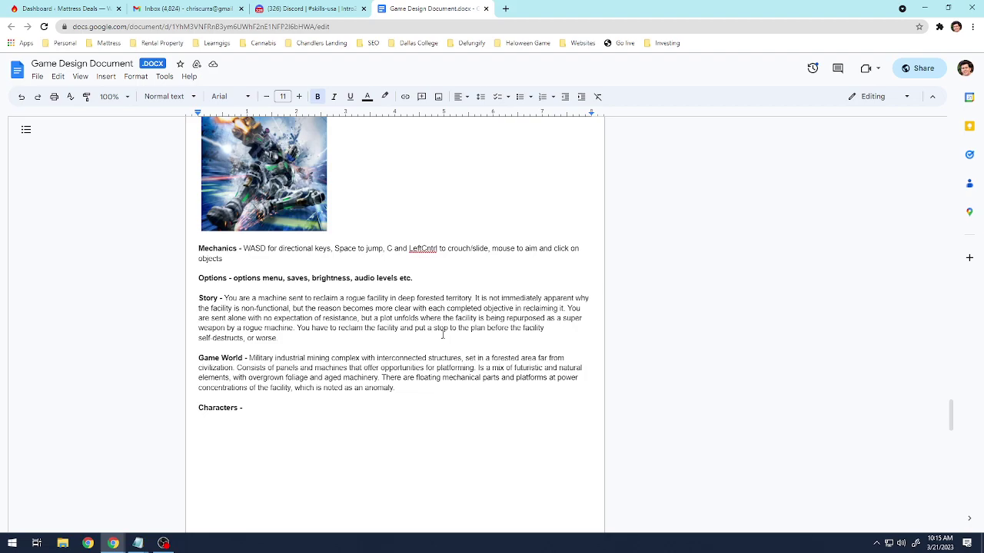
scroll(449, 358, "up", 20)
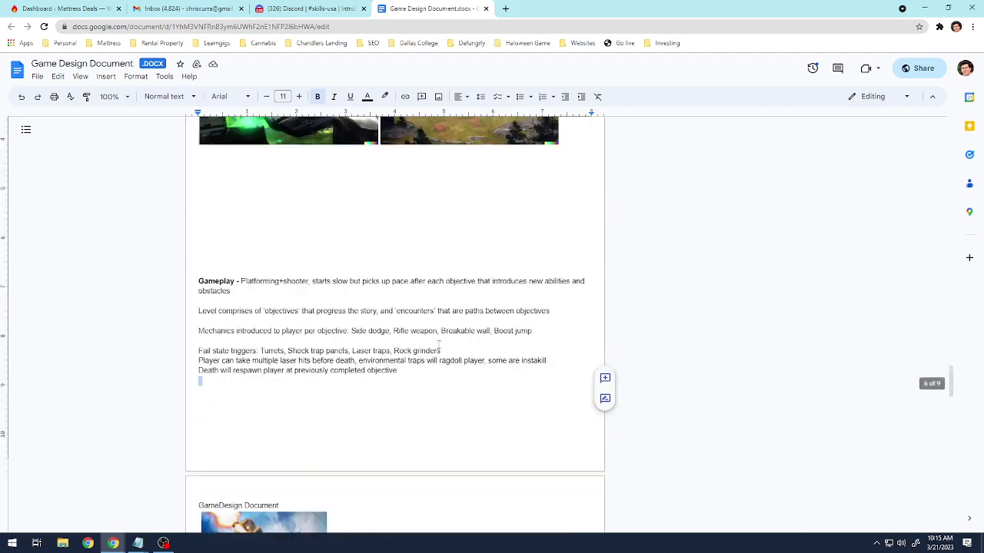
scroll(449, 359, "down", 3)
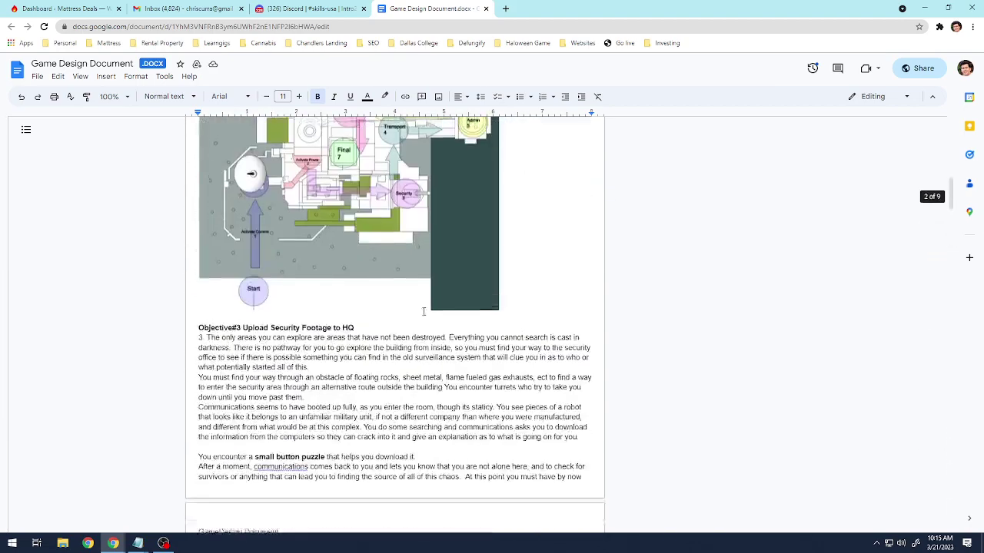
scroll(449, 358, "up", 3)
Close the Game Design Document tab, dismiss the pinned messages and jump to the latest messages.
left_click(485, 9)
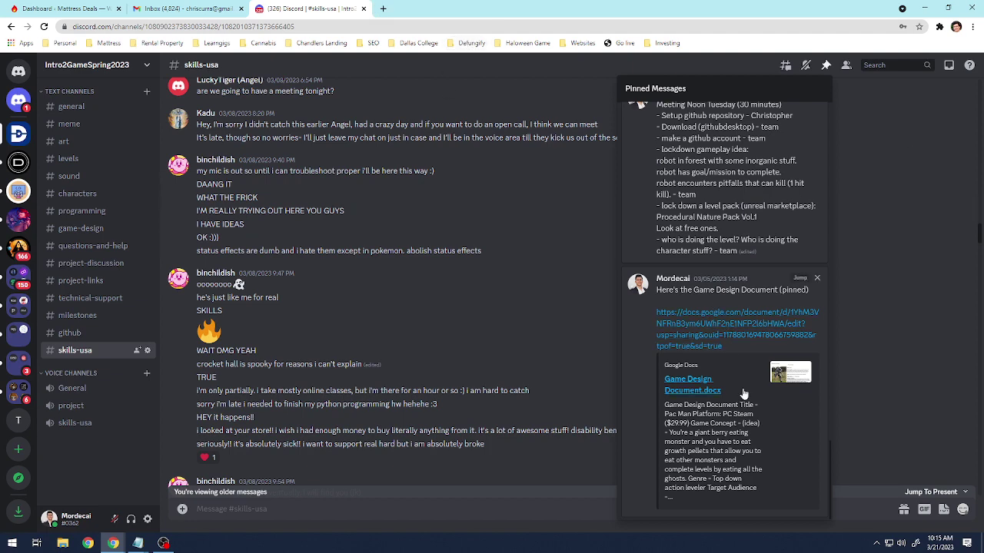
scroll(734, 338, "up", 3)
scroll(738, 369, "up", 5)
scroll(457, 328, "down", 10)
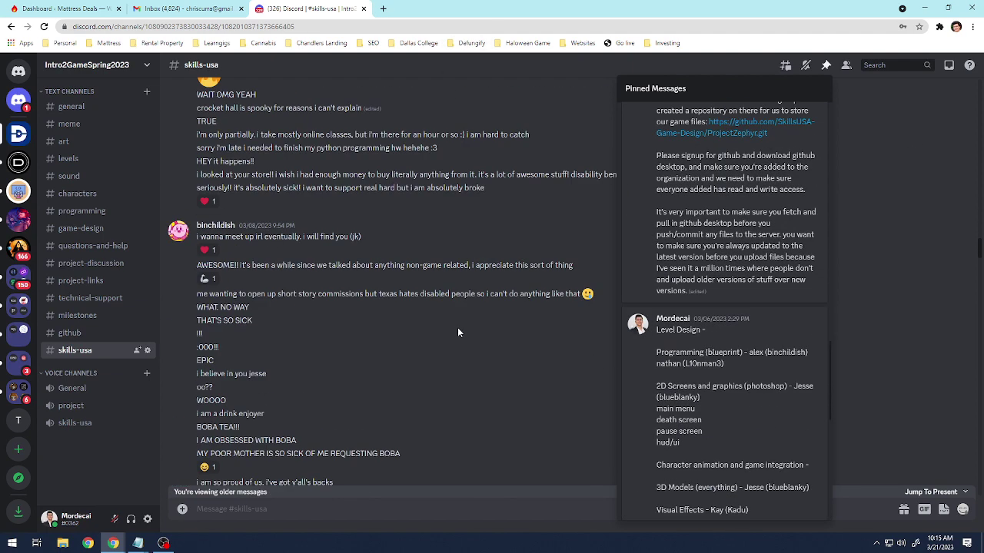
left_click(532, 231)
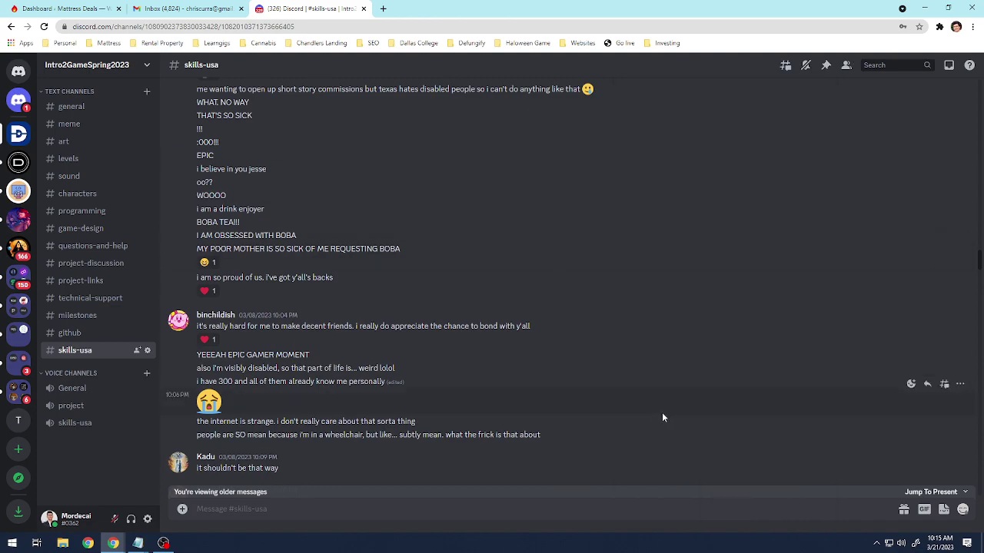
left_click(927, 493)
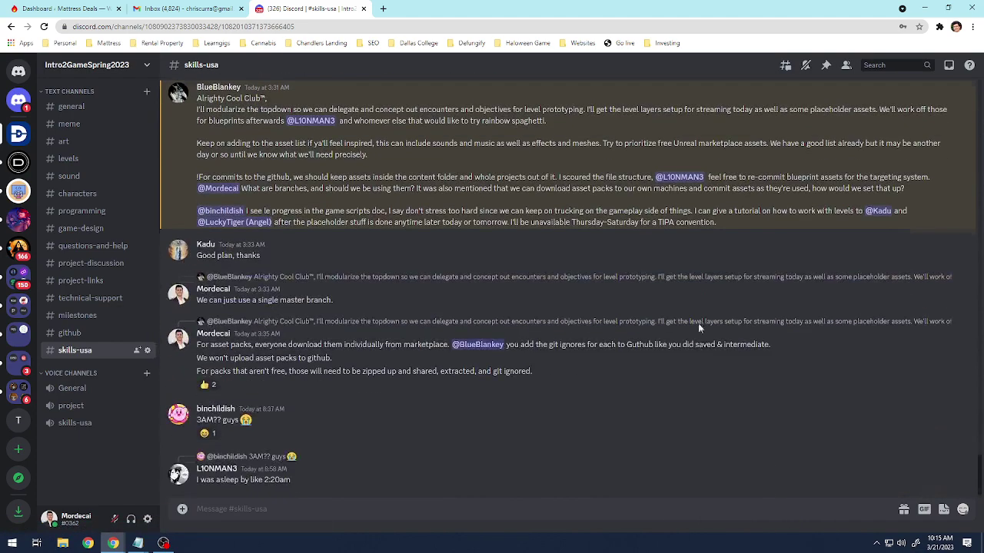
Browse older #skills-usa messages and briefly check the linked break-apart-wall Google search.
scroll(649, 384, "up", 8)
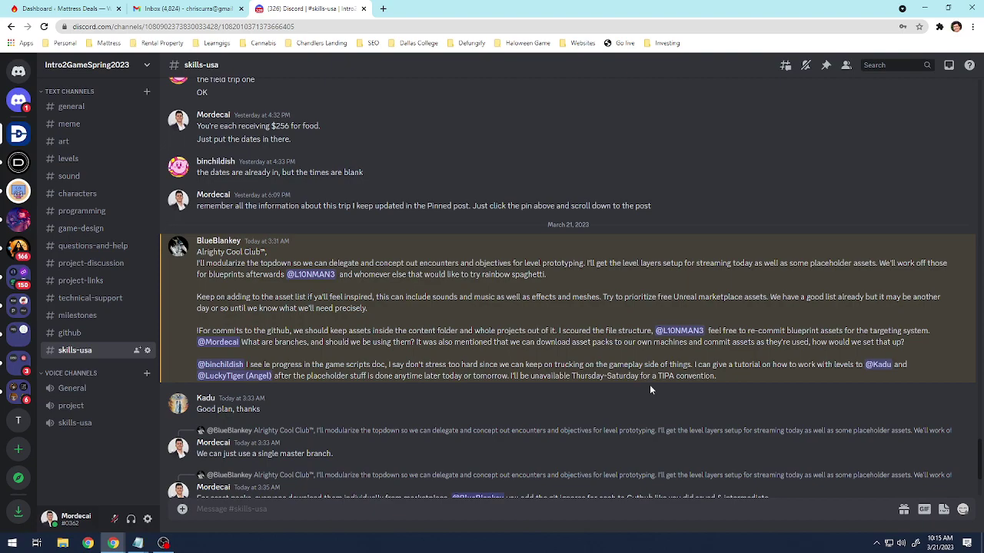
scroll(646, 396, "up", 15)
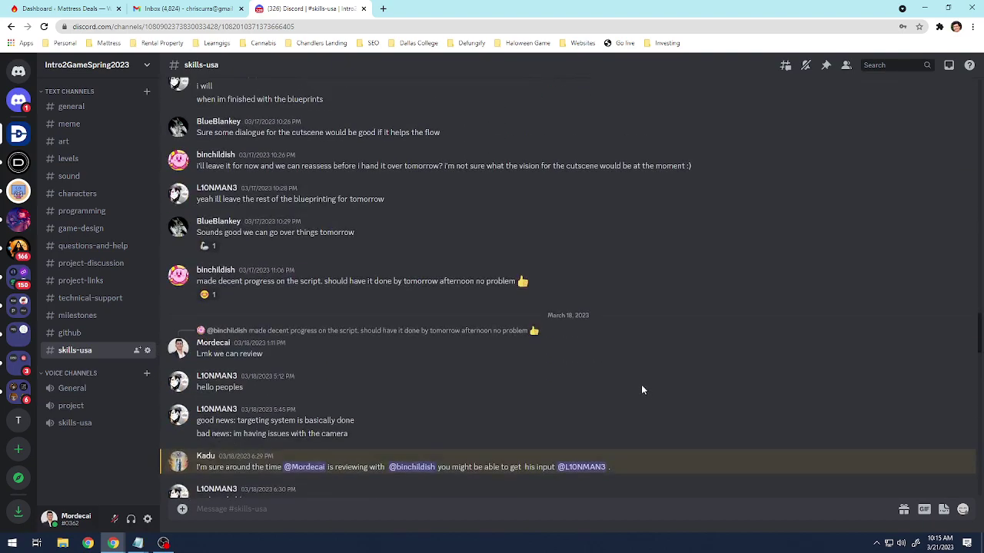
scroll(643, 368, "up", 5)
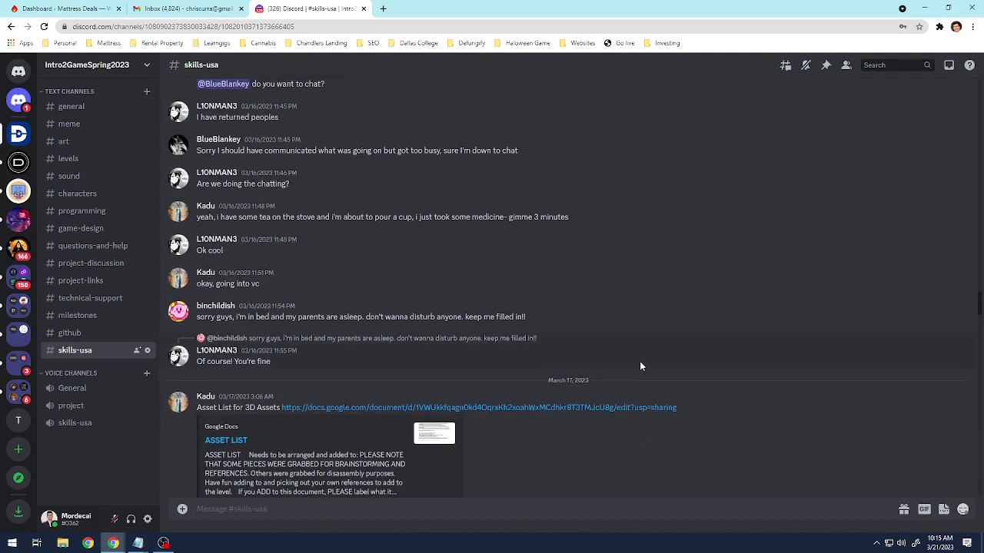
scroll(639, 361, "down", 2)
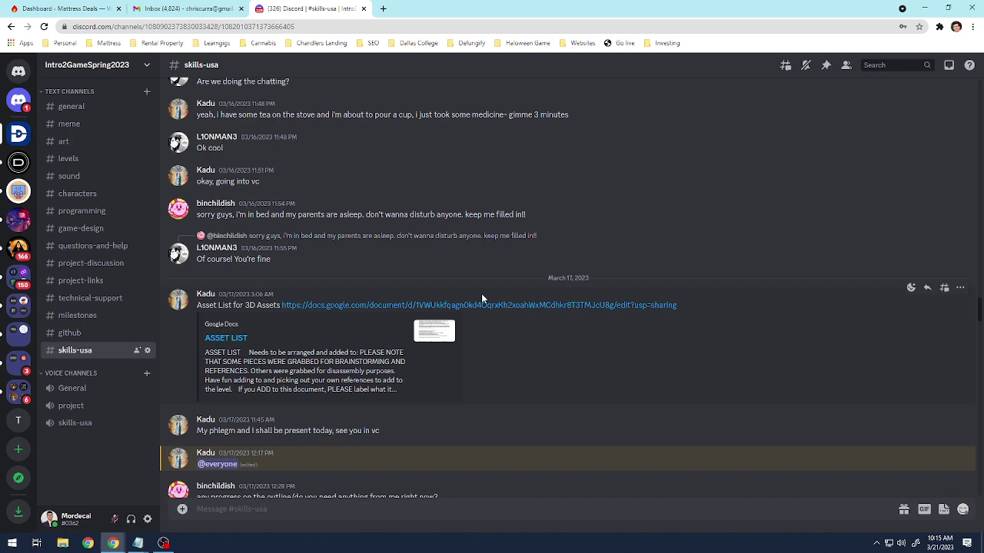
scroll(553, 368, "up", 3)
scroll(555, 366, "up", 5)
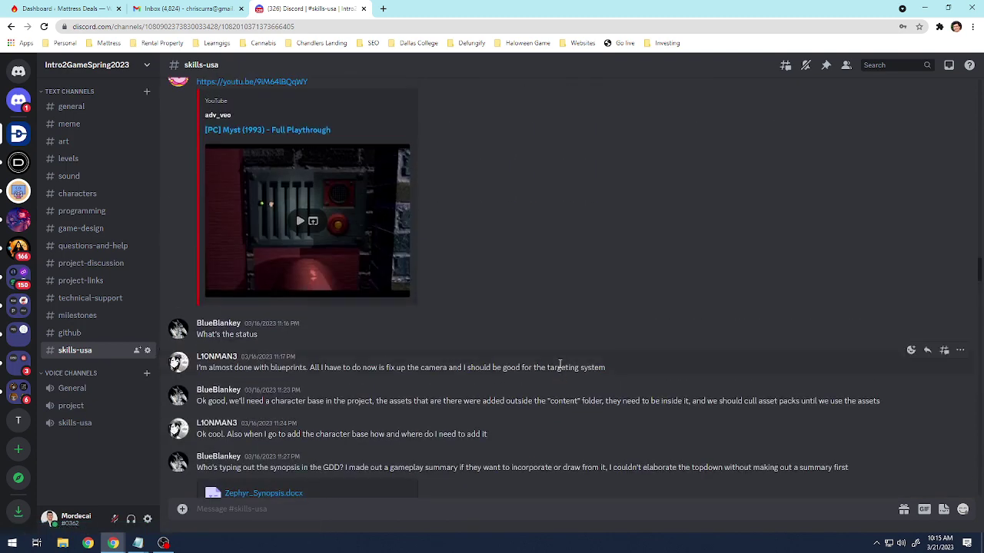
scroll(556, 368, "up", 5)
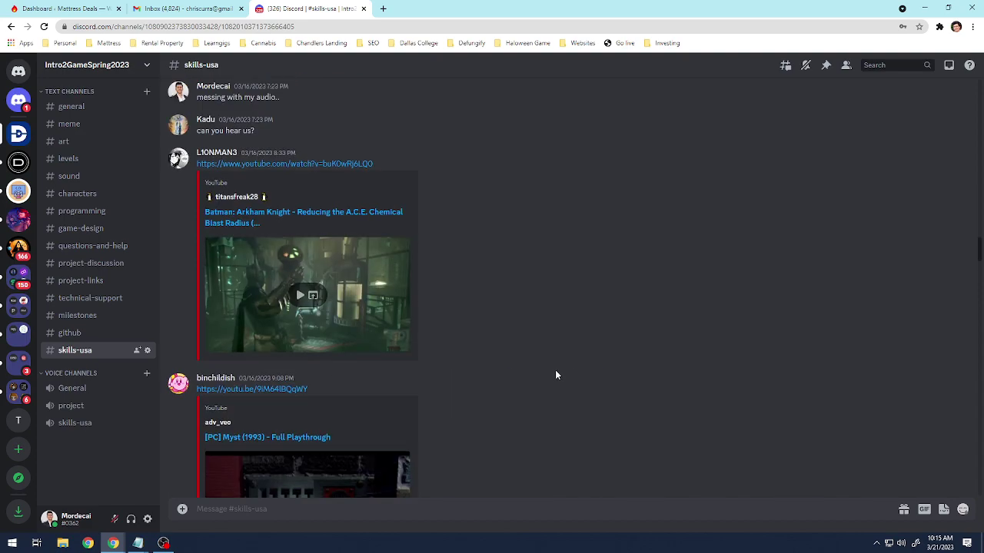
scroll(555, 370, "up", 15)
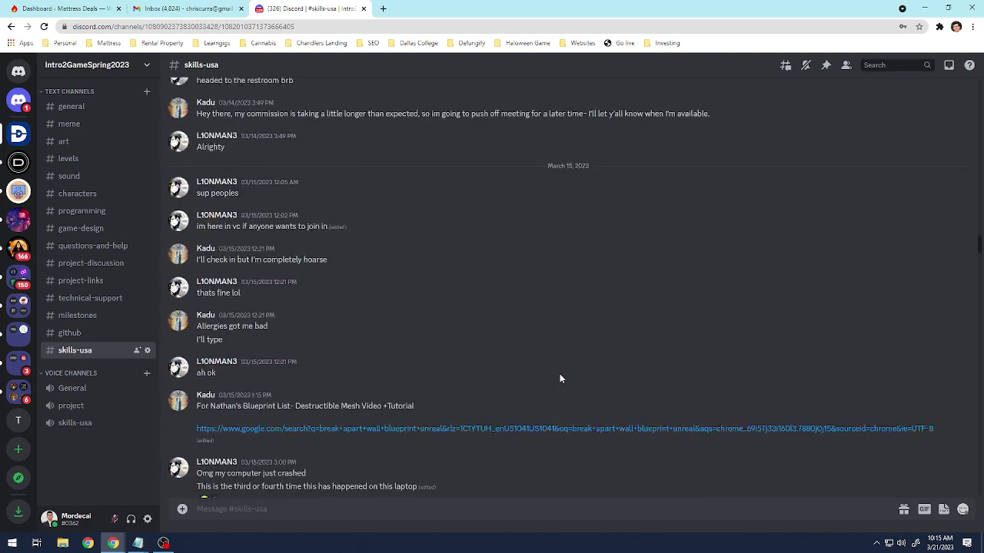
scroll(560, 374, "down", 1)
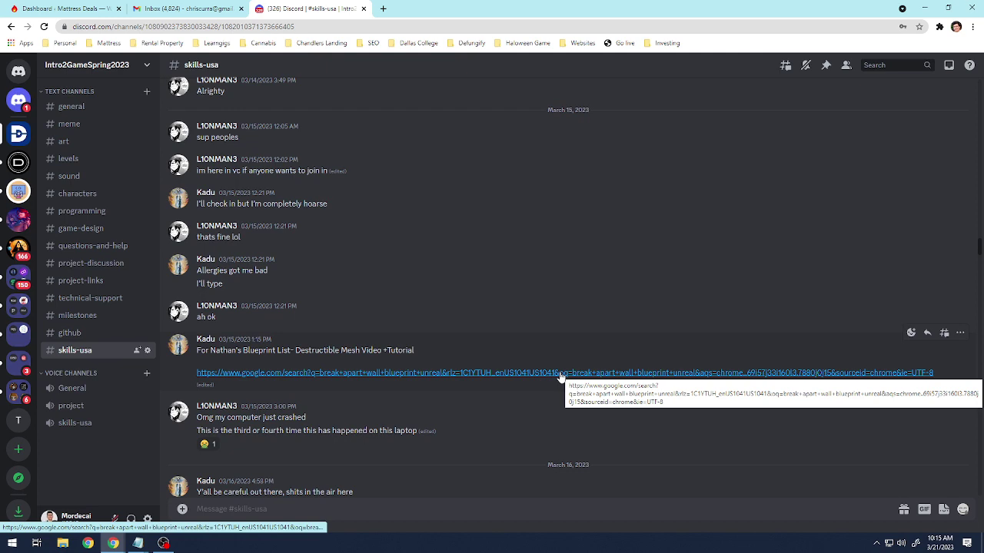
left_click(499, 374)
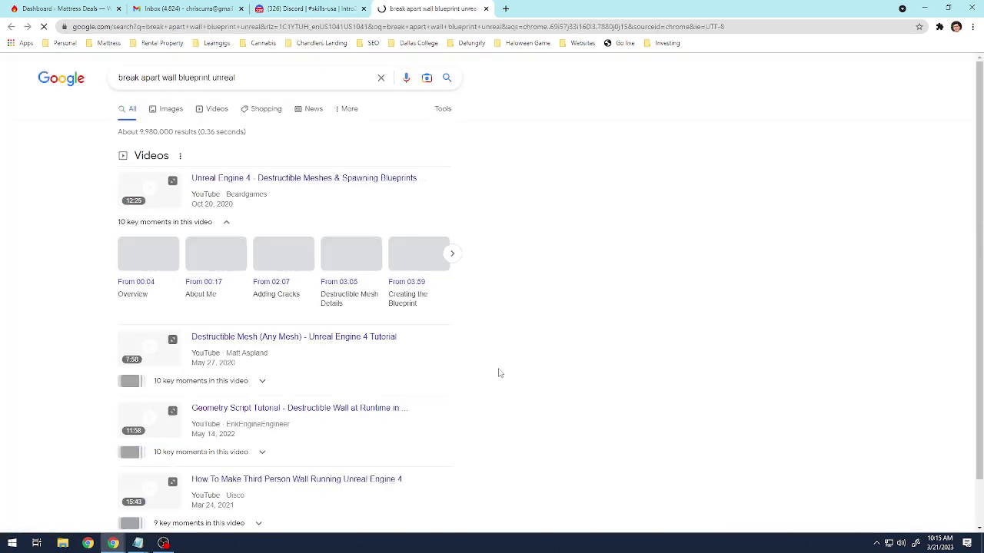
left_click(486, 8)
Scroll further back through the team discussion, then reopen the channel's pinned messages.
scroll(538, 340, "up", 5)
scroll(536, 341, "down", 5)
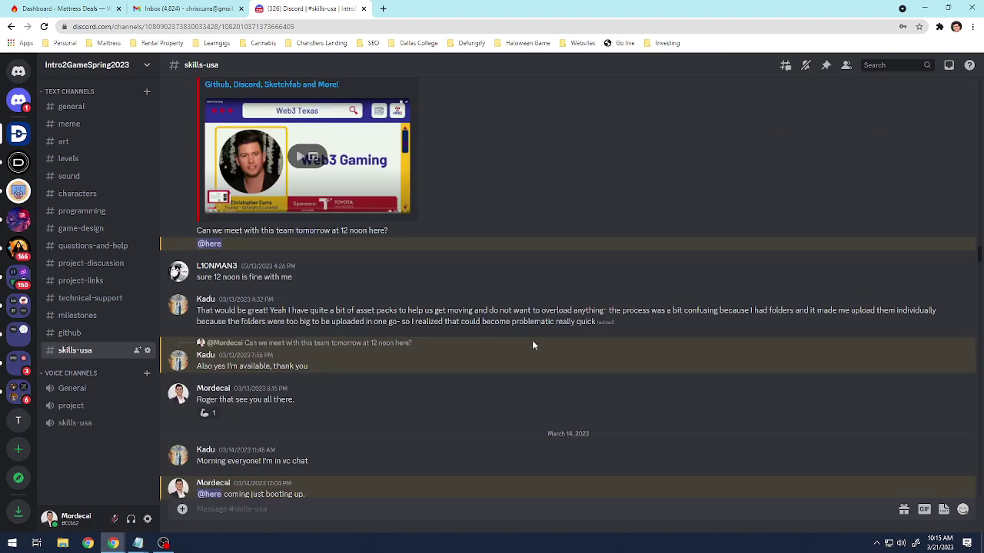
scroll(532, 340, "up", 10)
scroll(531, 341, "up", 20)
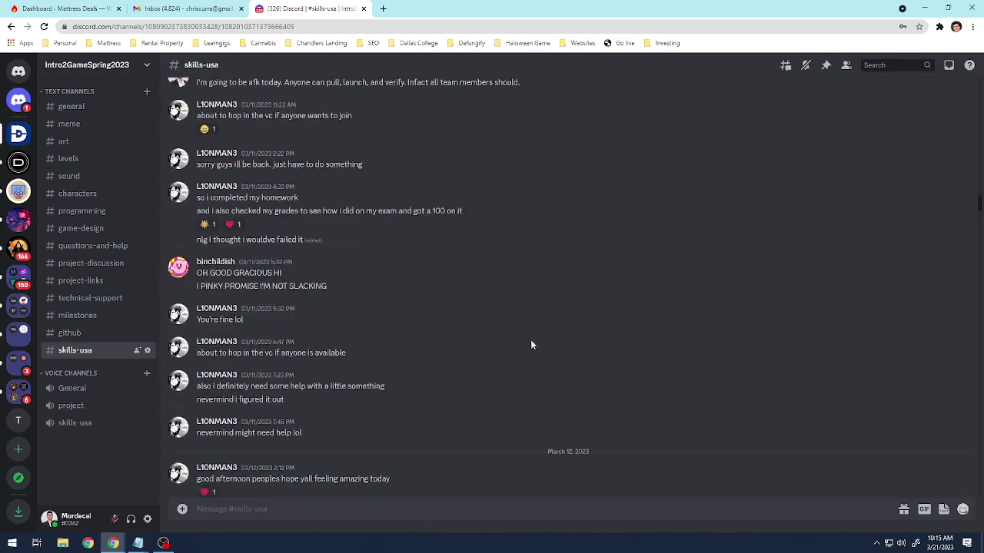
scroll(527, 347, "up", 20)
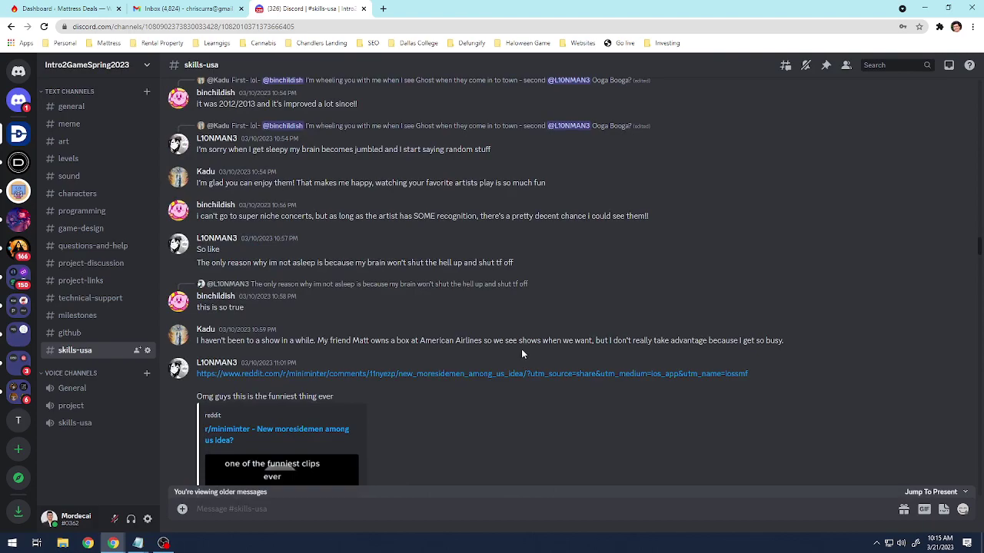
scroll(523, 354, "up", 15)
scroll(525, 350, "up", 20)
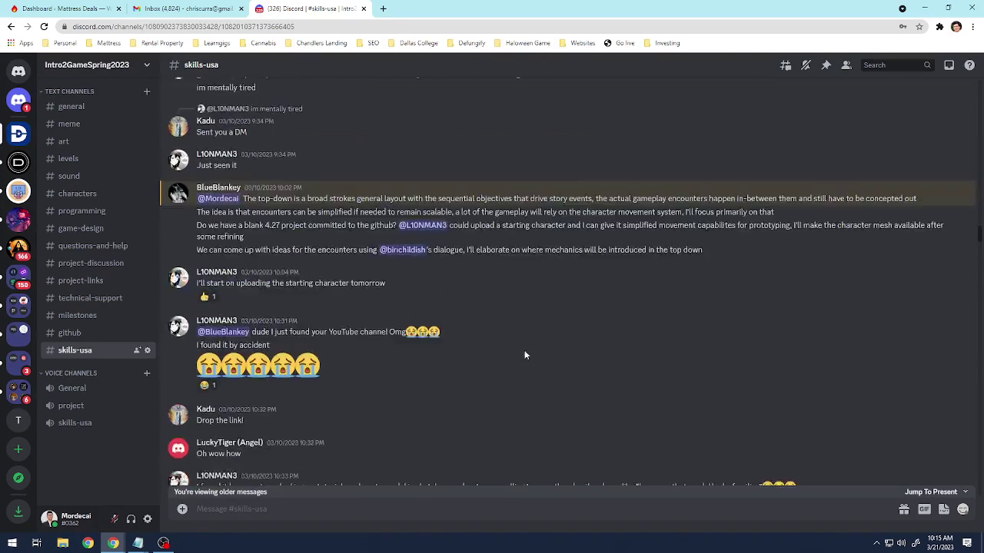
scroll(514, 346, "up", 15)
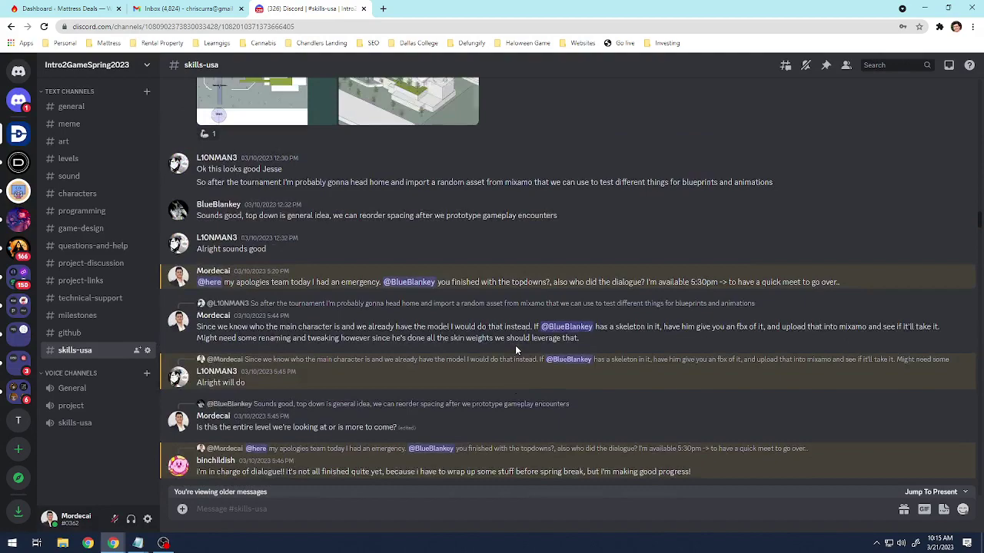
scroll(511, 346, "up", 15)
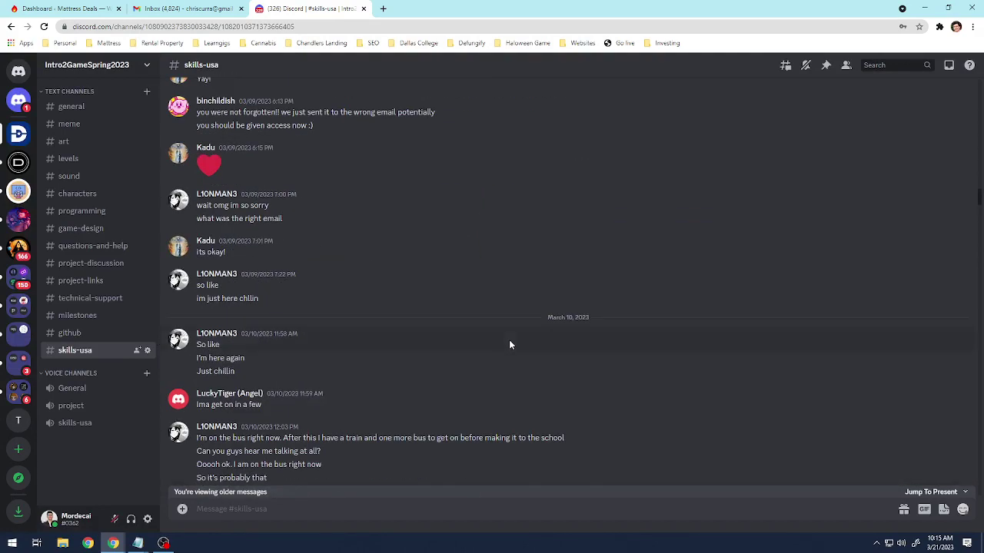
scroll(517, 349, "down", 10)
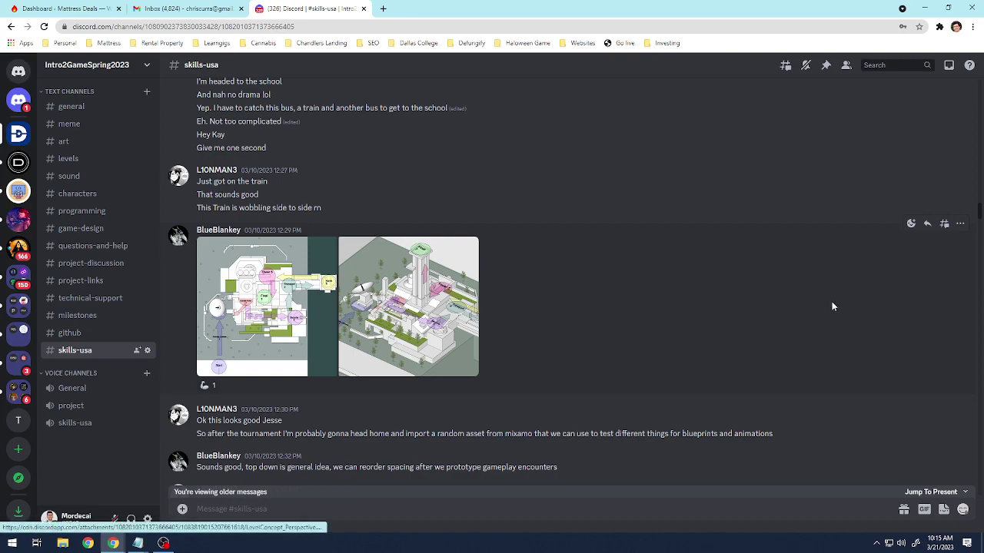
scroll(979, 212, "up", 10)
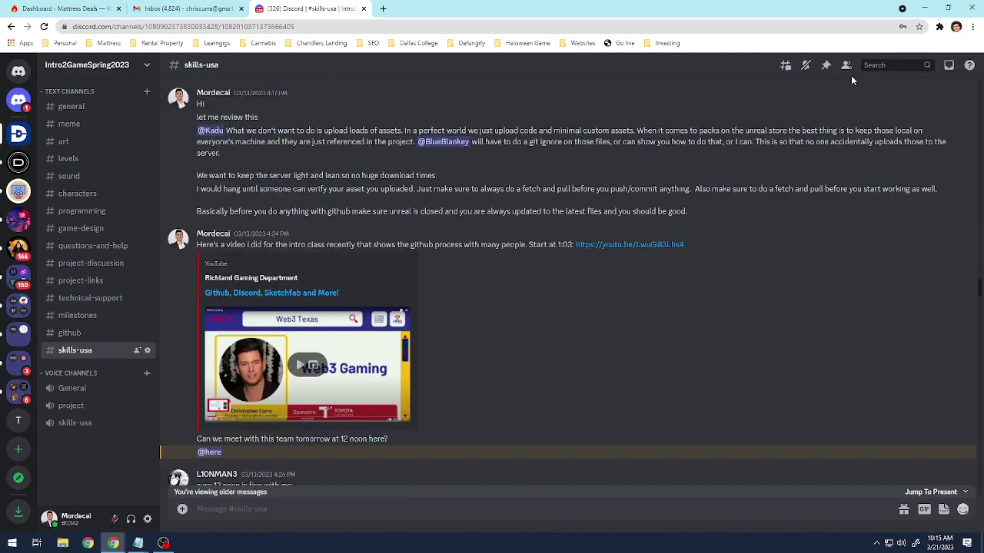
left_click(826, 66)
Scroll the Game Design Document to the Start-to-Final top-down map below the pixabay sound links.
scroll(769, 361, "down", 10)
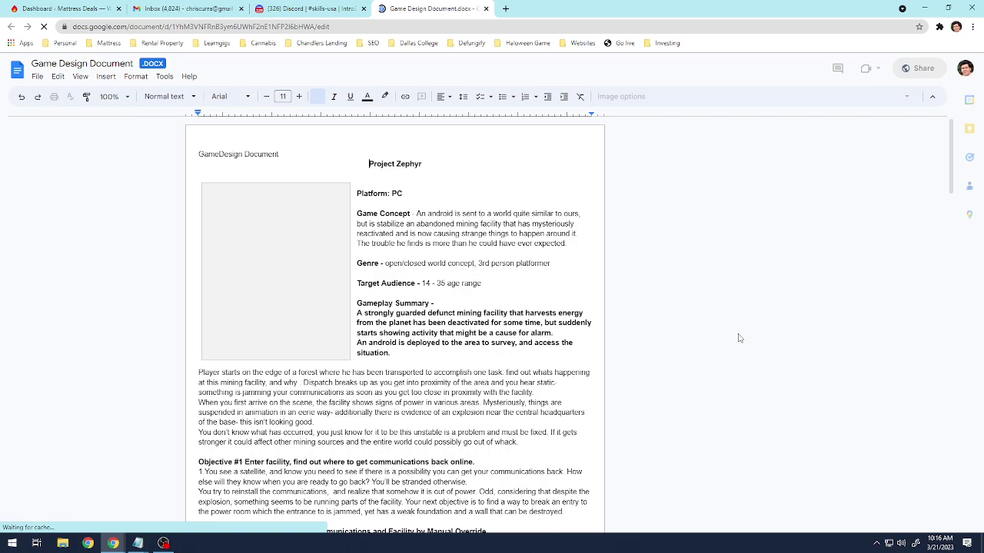
scroll(511, 288, "down", 15)
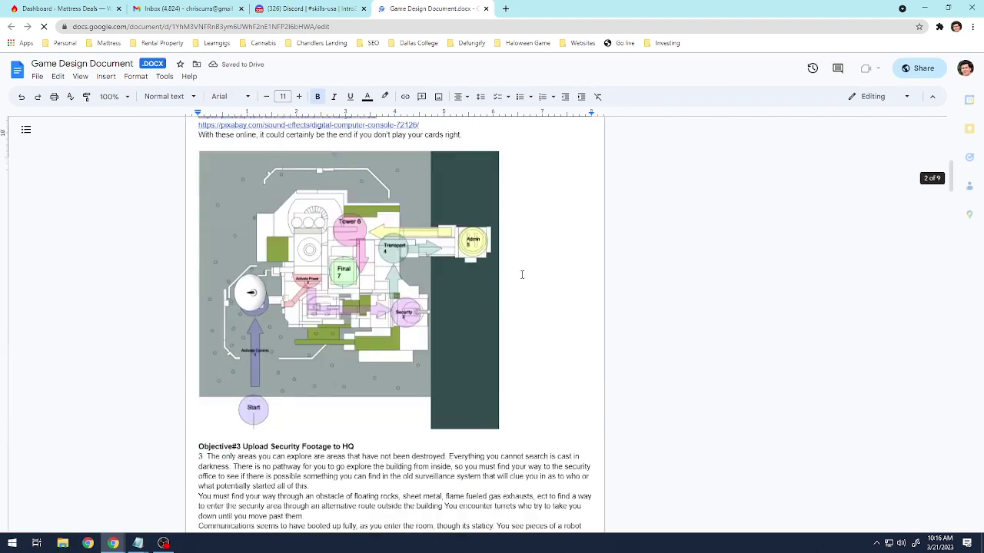
scroll(520, 275, "down", 20)
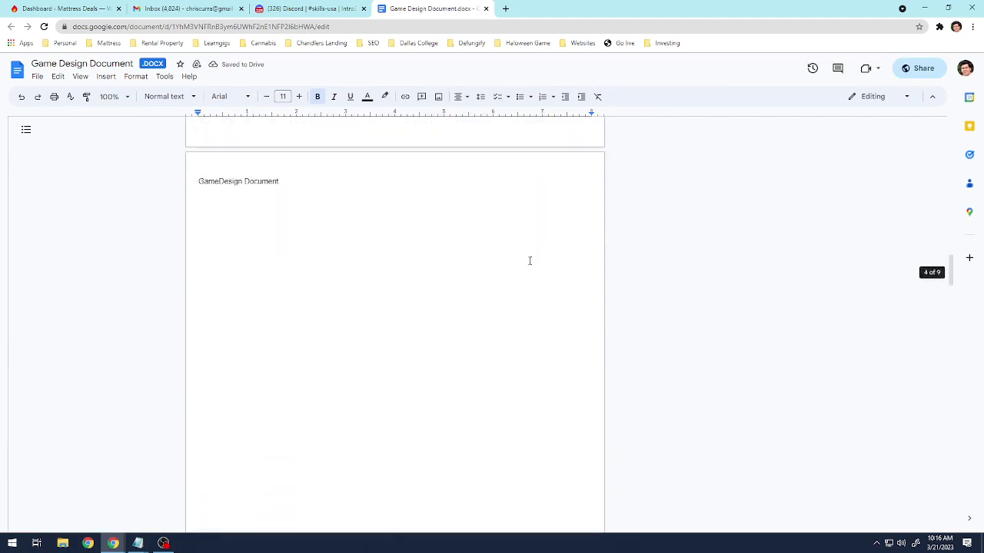
scroll(528, 262, "down", 5)
scroll(494, 310, "up", 15)
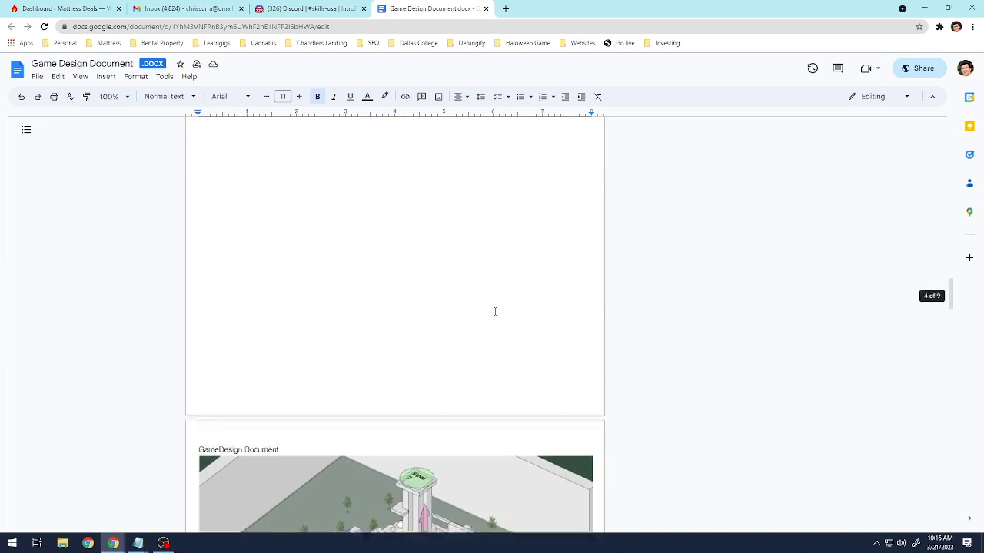
scroll(488, 319, "up", 12)
scroll(493, 295, "down", 2)
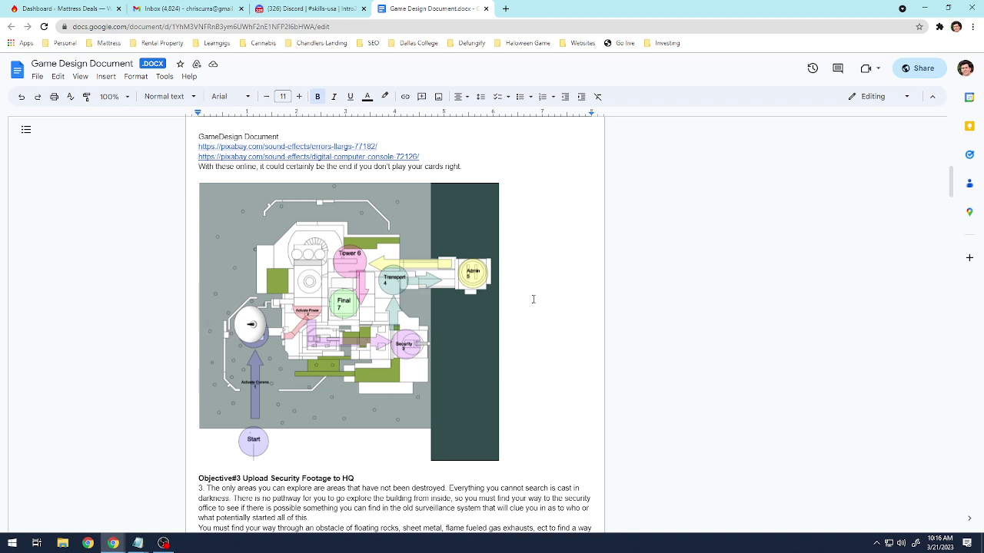
scroll(259, 450, "down", 2)
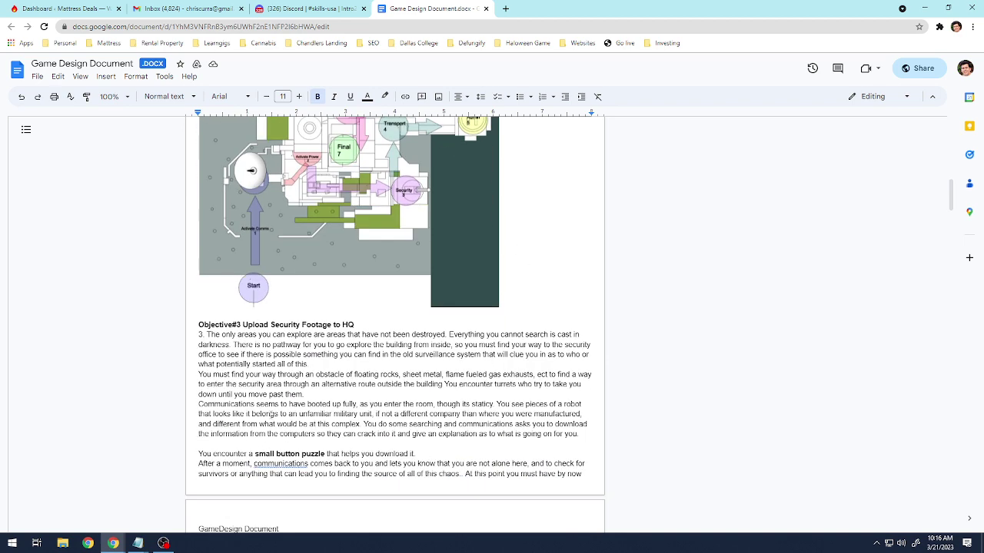
scroll(247, 385, "up", 1)
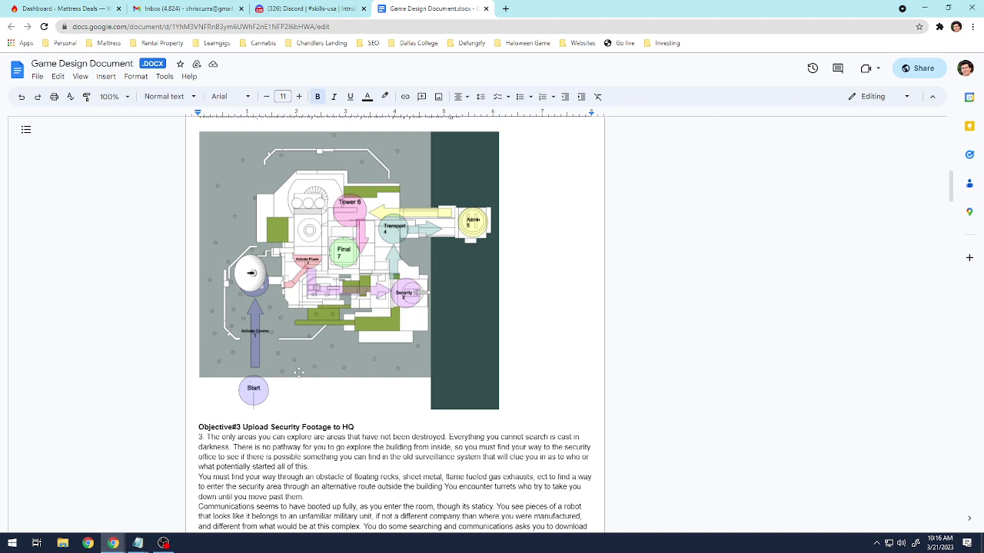
scroll(279, 382, "up", 1)
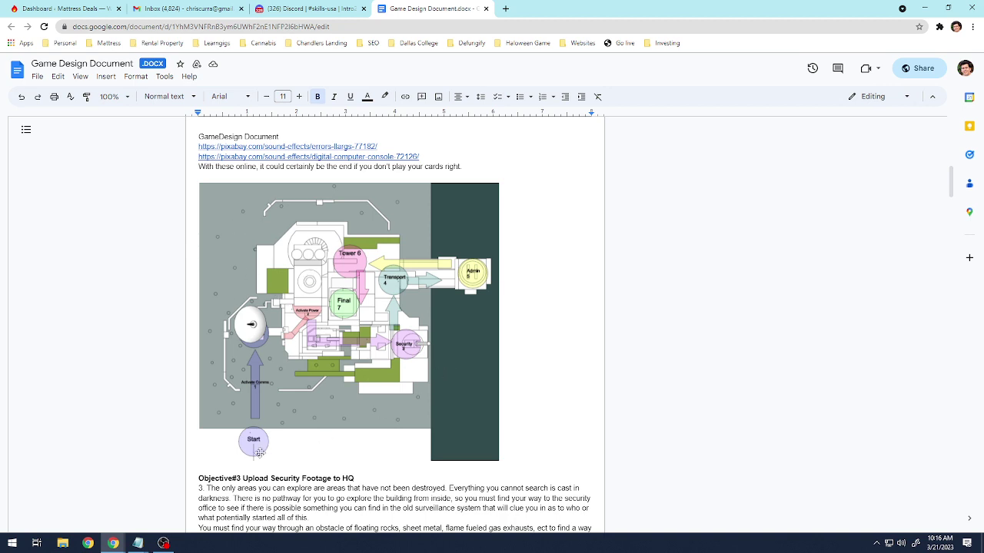
scroll(258, 453, "down", 1)
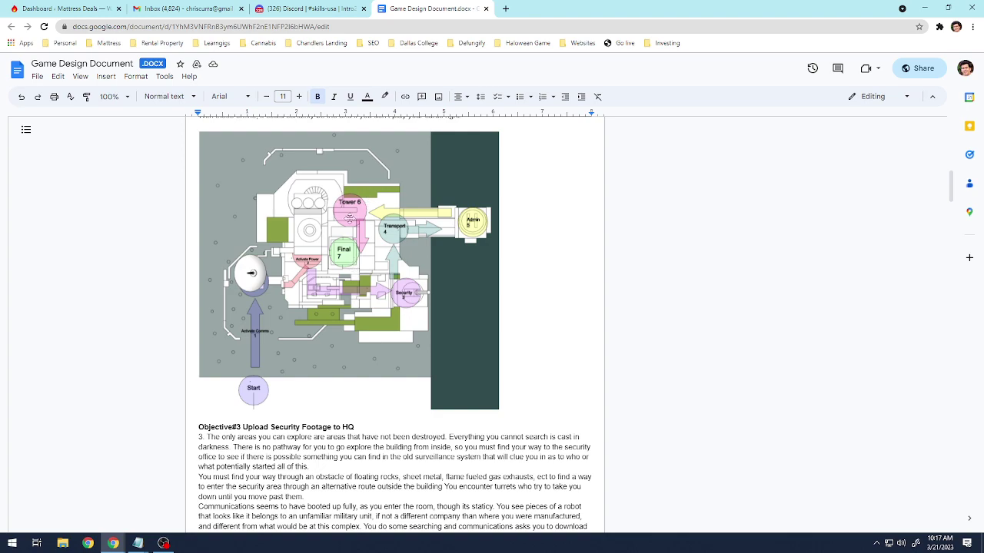
scroll(376, 352, "down", 15)
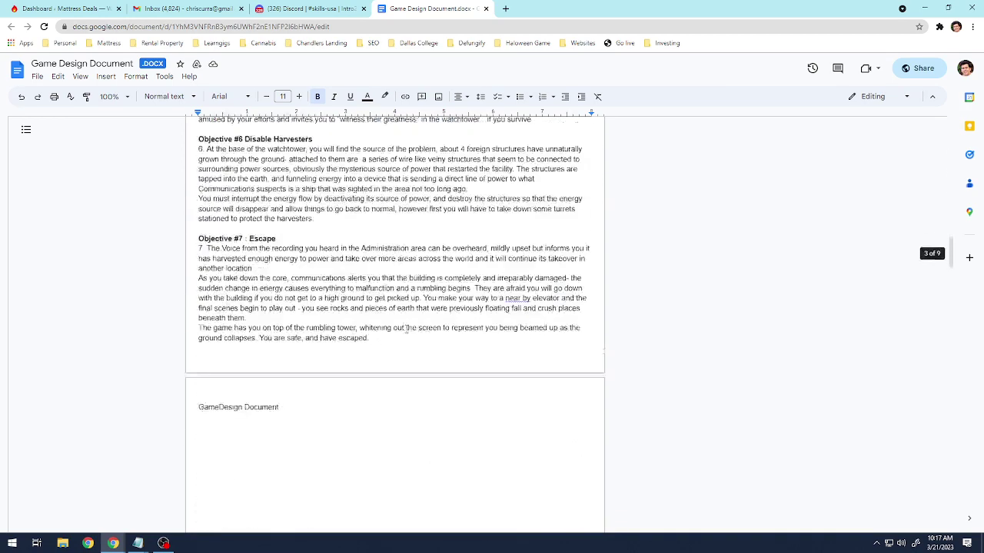
scroll(406, 329, "down", 10)
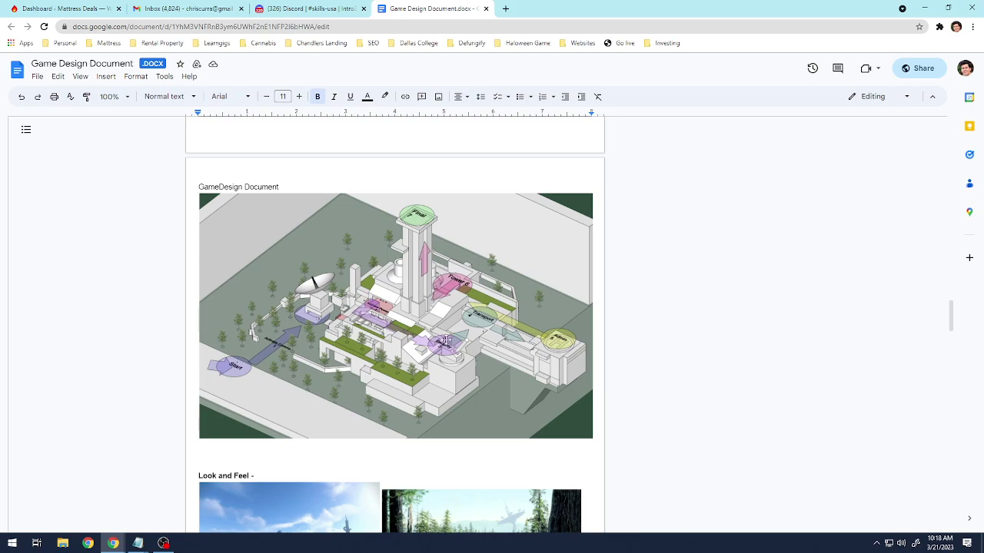
scroll(434, 334, "down", 1)
scroll(434, 334, "down", 2)
scroll(407, 323, "up", 3)
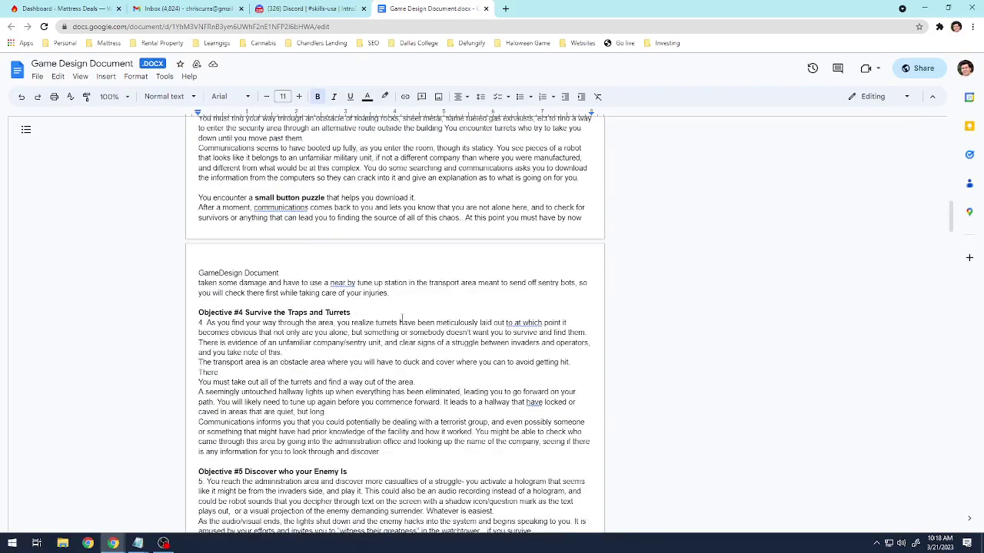
scroll(402, 278, "up", 5)
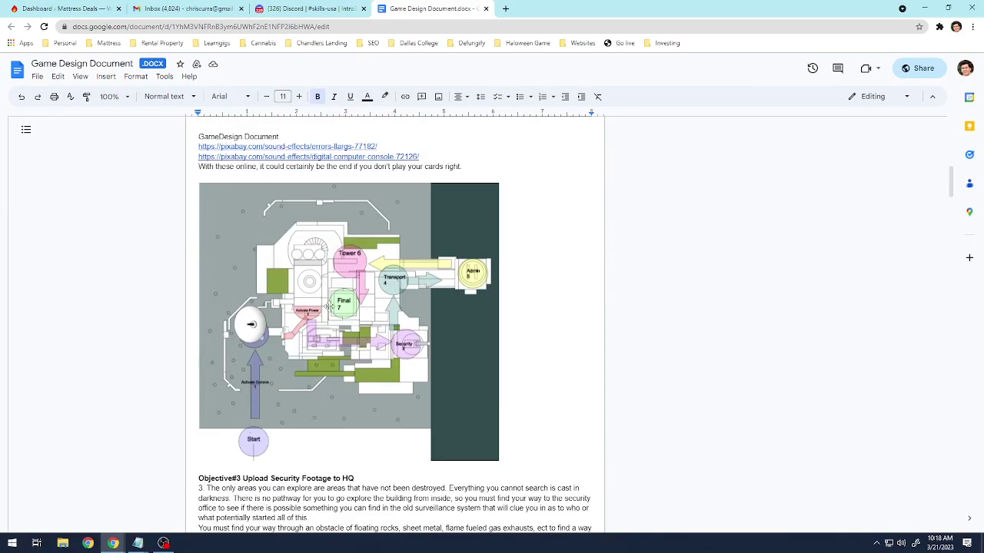
Search Google for 'top down level design', preview the hand-drawn shooter plan, then return to the doc.
left_click(506, 9)
type("top down le")
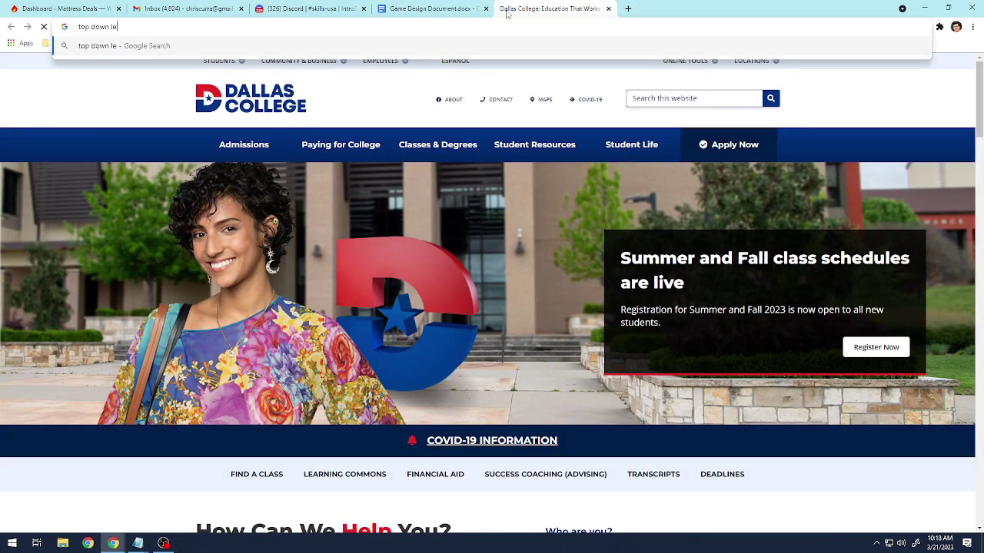
type("vel design")
key("Return")
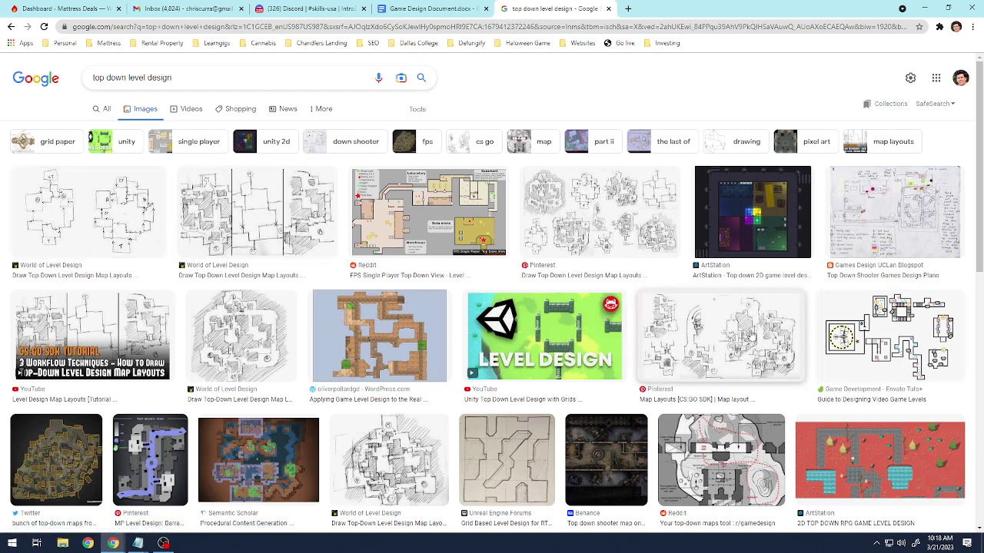
left_click(849, 251)
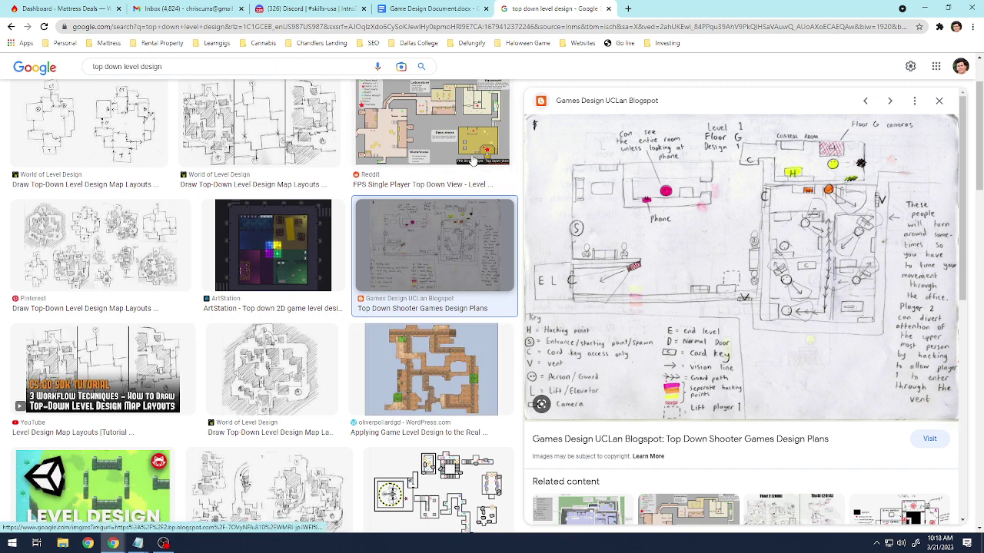
left_click(400, 8)
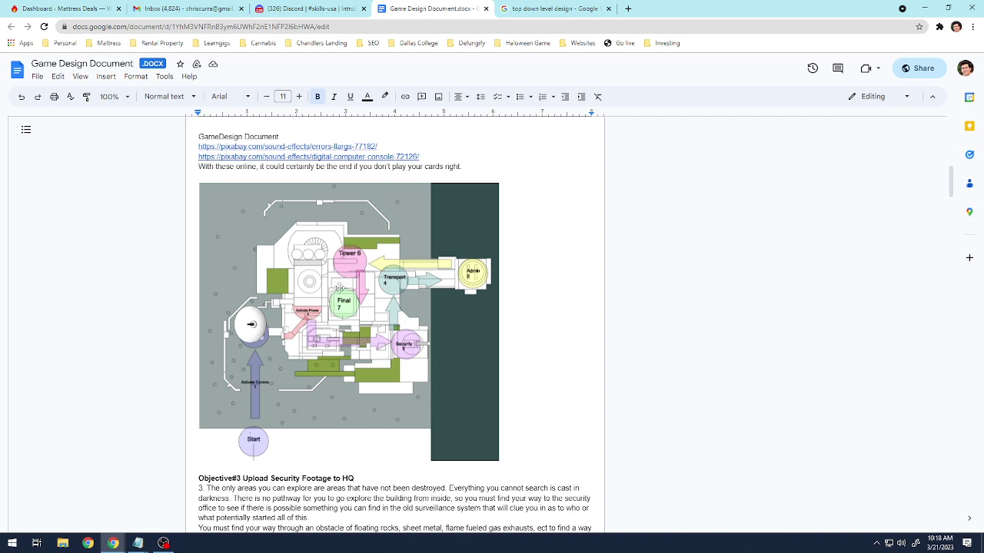
scroll(404, 345, "down", 3)
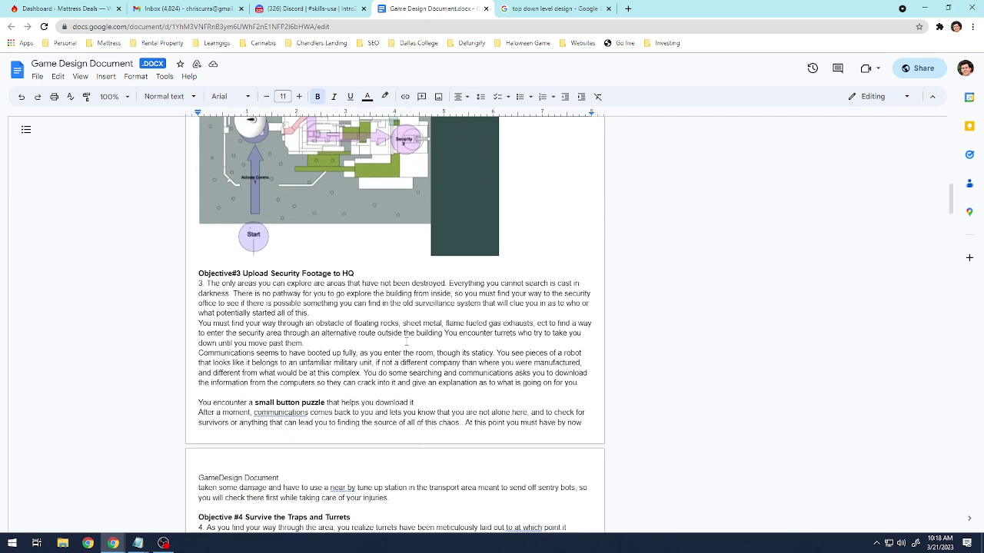
scroll(208, 283, "down", 7)
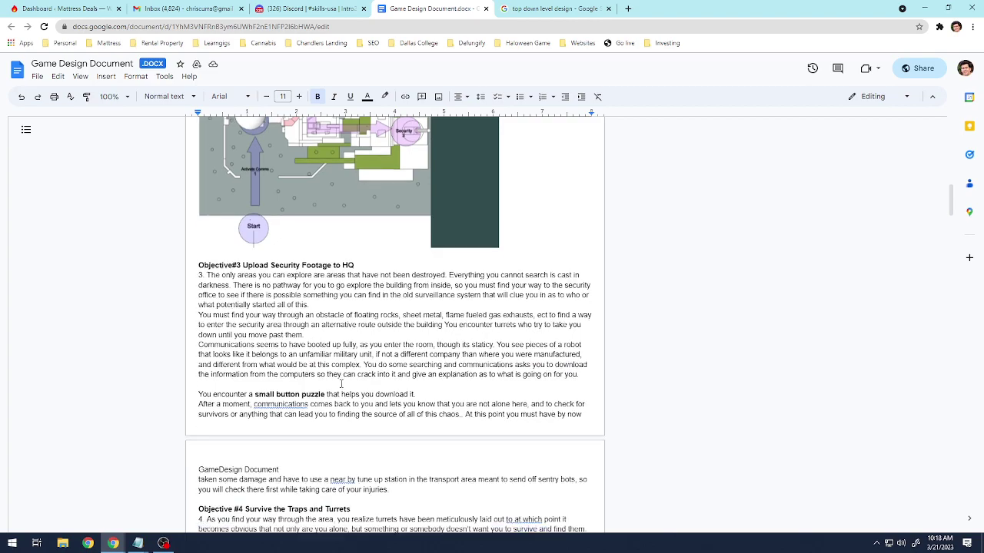
scroll(263, 367, "down", 2)
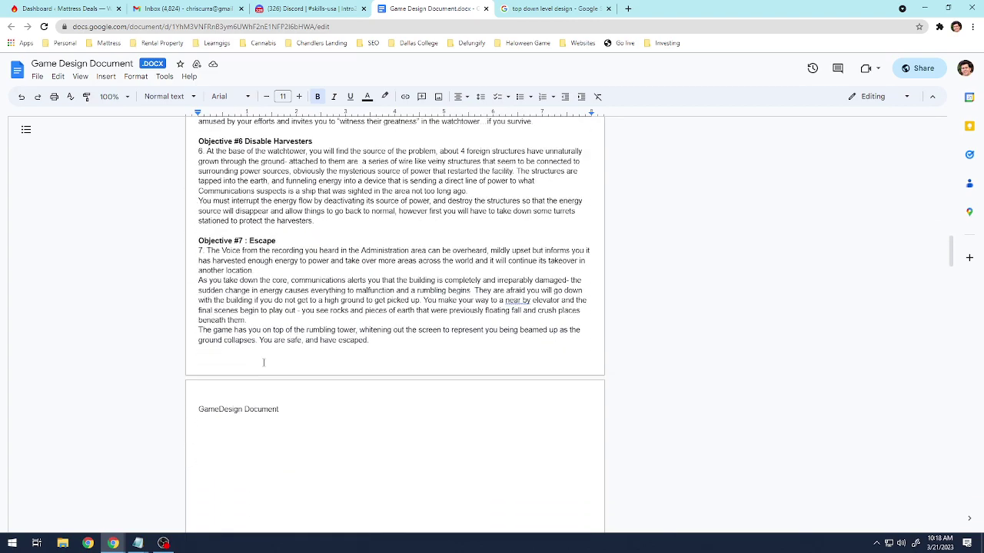
scroll(406, 353, "up", 12)
scroll(407, 331, "down", 2)
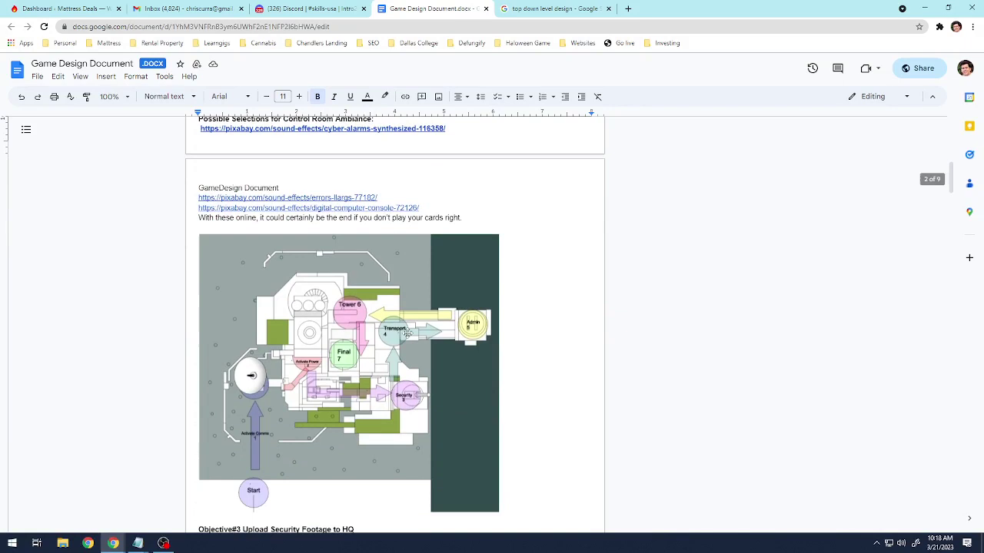
scroll(407, 332, "down", 1)
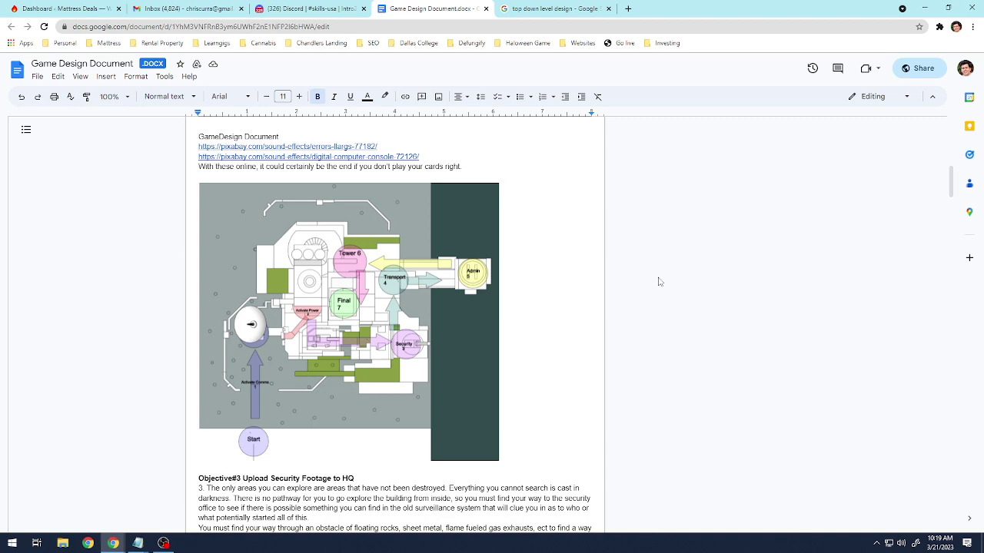
Run a new Google image search for 'warcraft 2'.
left_click(494, 8)
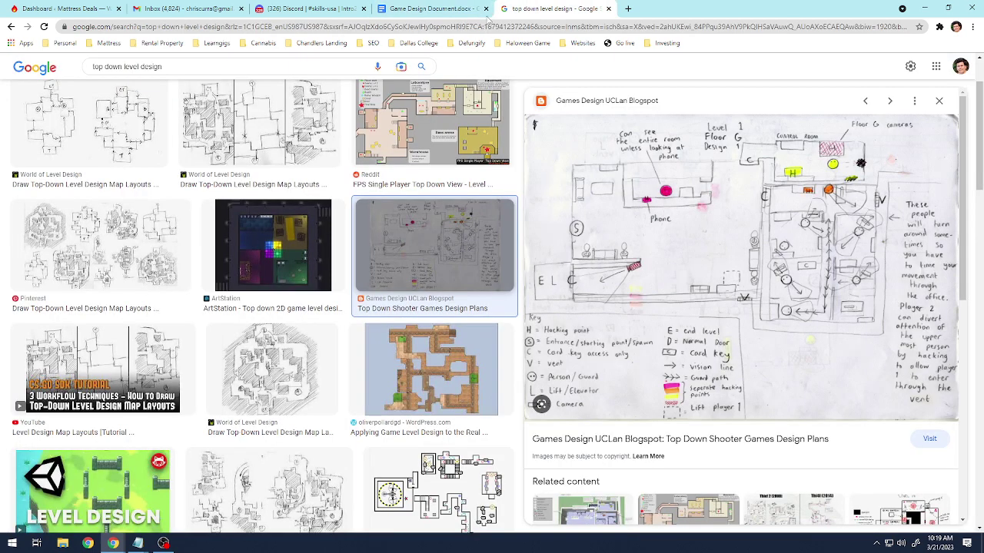
left_click(464, 27)
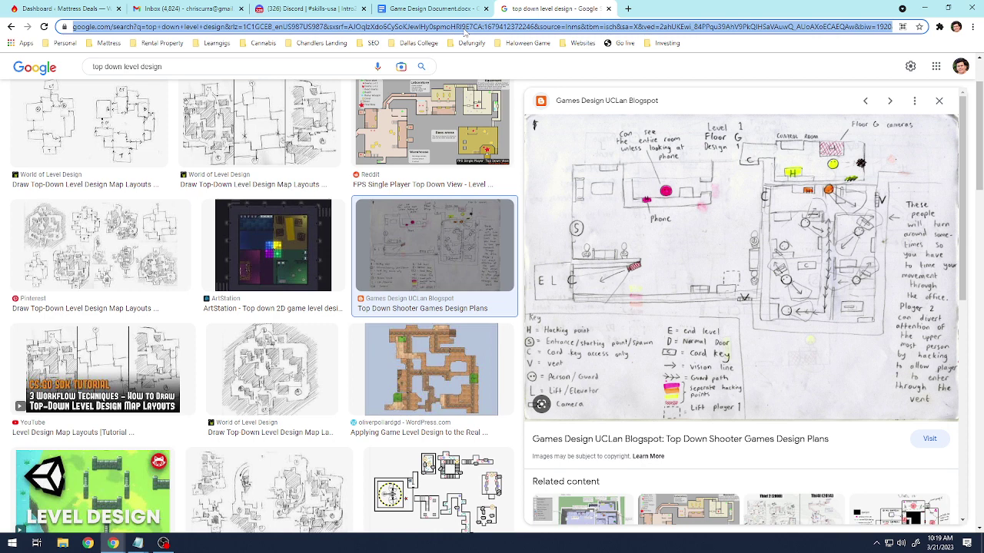
type("warcraft 2")
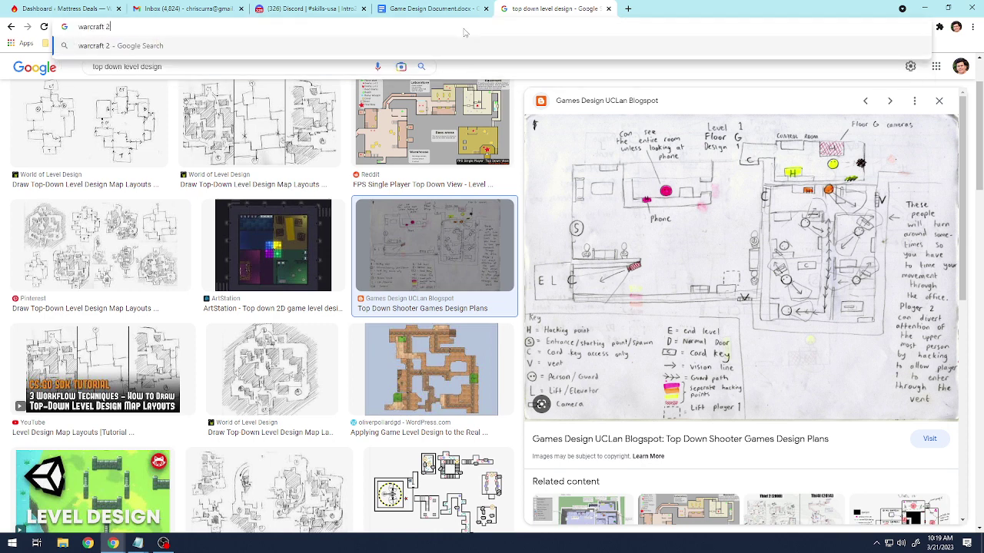
key("Return")
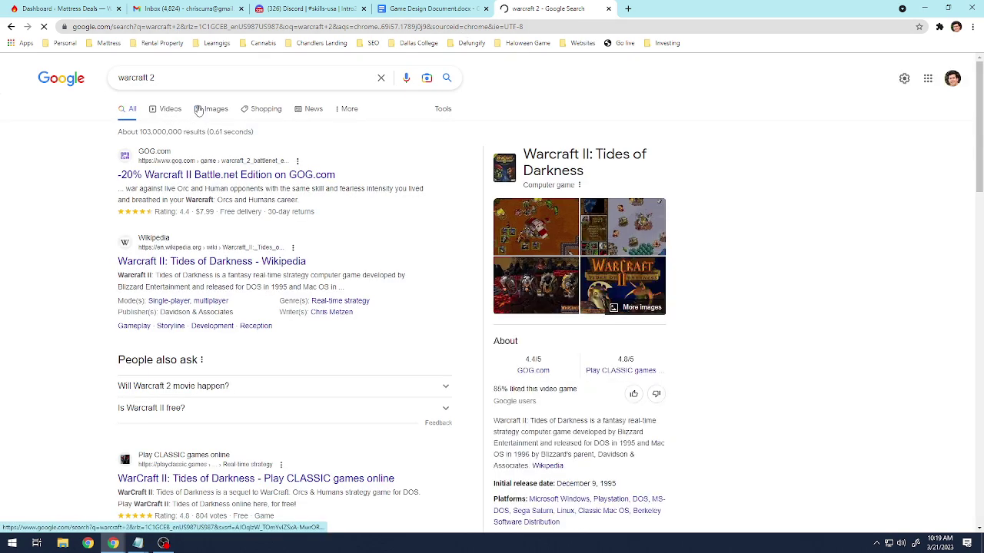
left_click(198, 110)
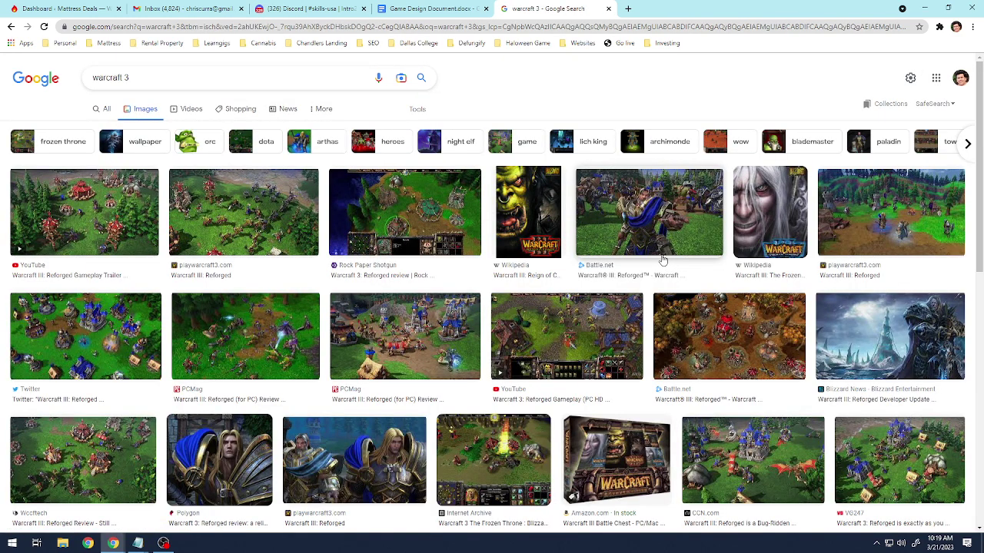
Browse the image results, previewing the Warcraft 3 Reforged and Frozen Throne screenshots.
scroll(657, 248, "down", 2)
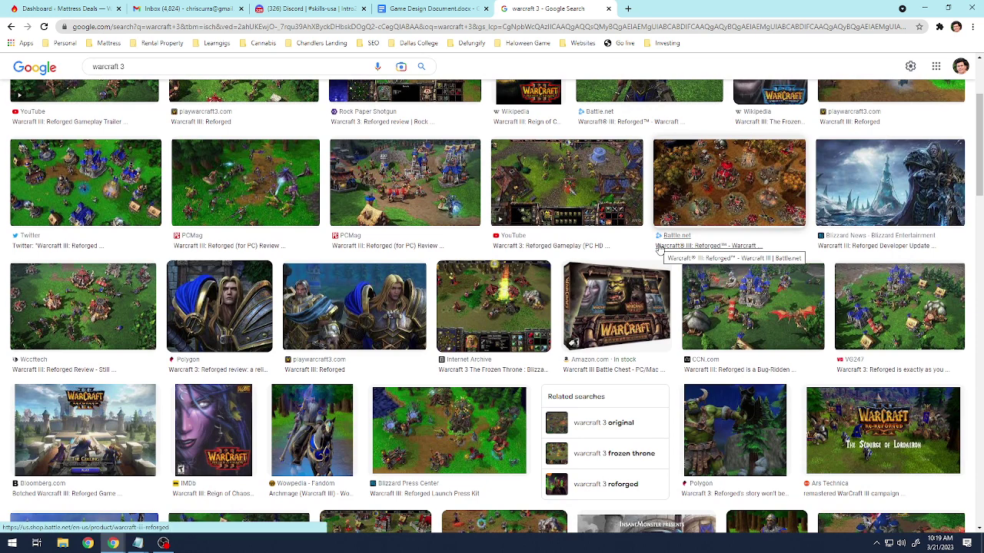
scroll(658, 248, "up", 1)
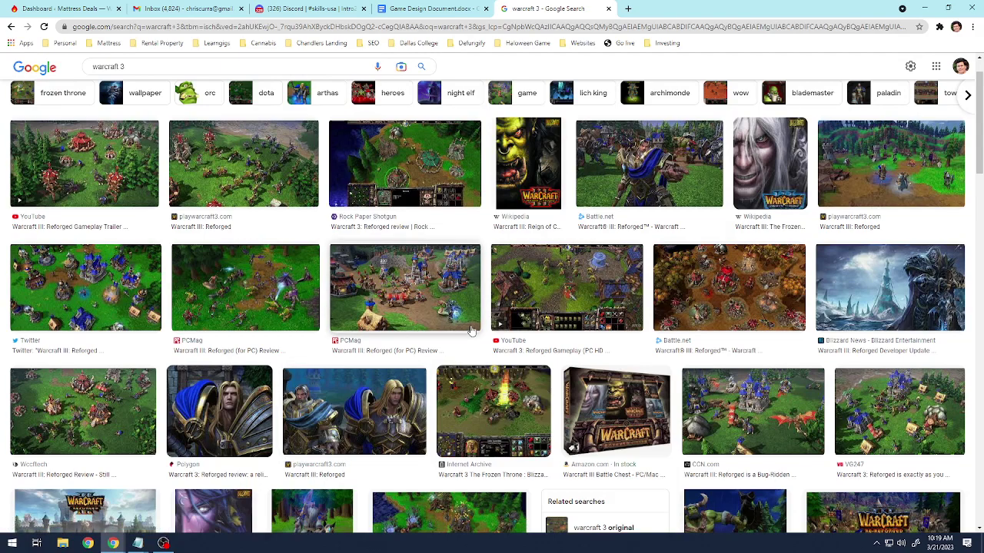
scroll(471, 330, "down", 3)
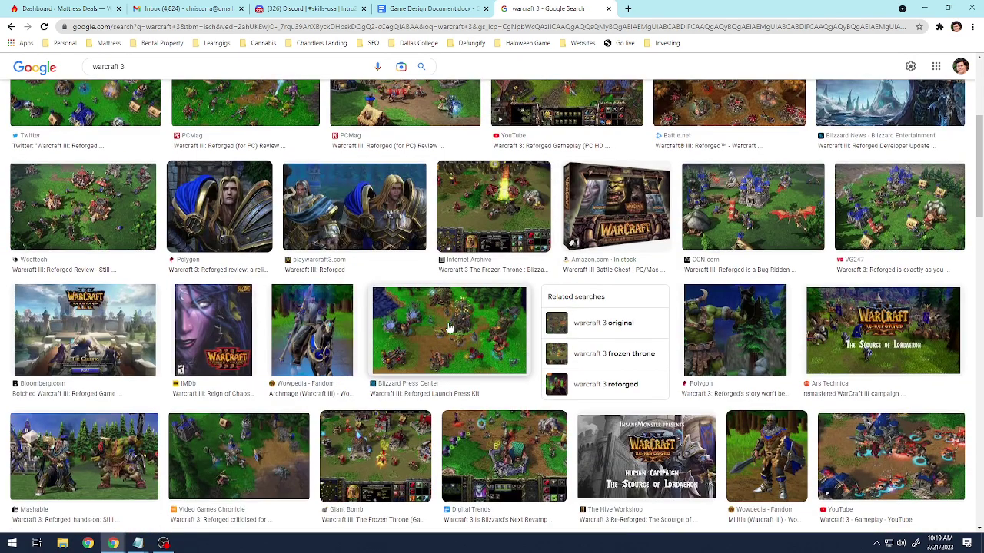
scroll(449, 328, "down", 2)
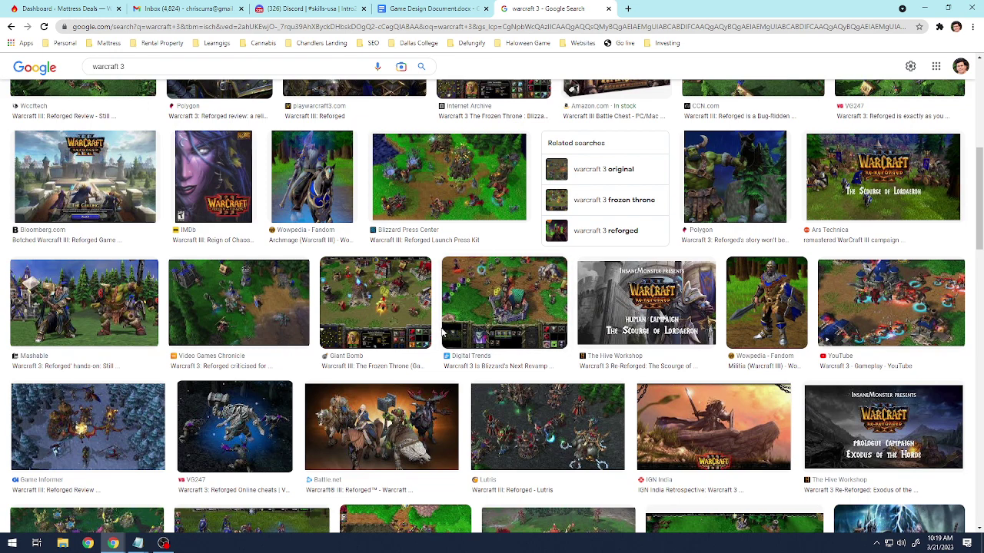
scroll(512, 375, "down", 1)
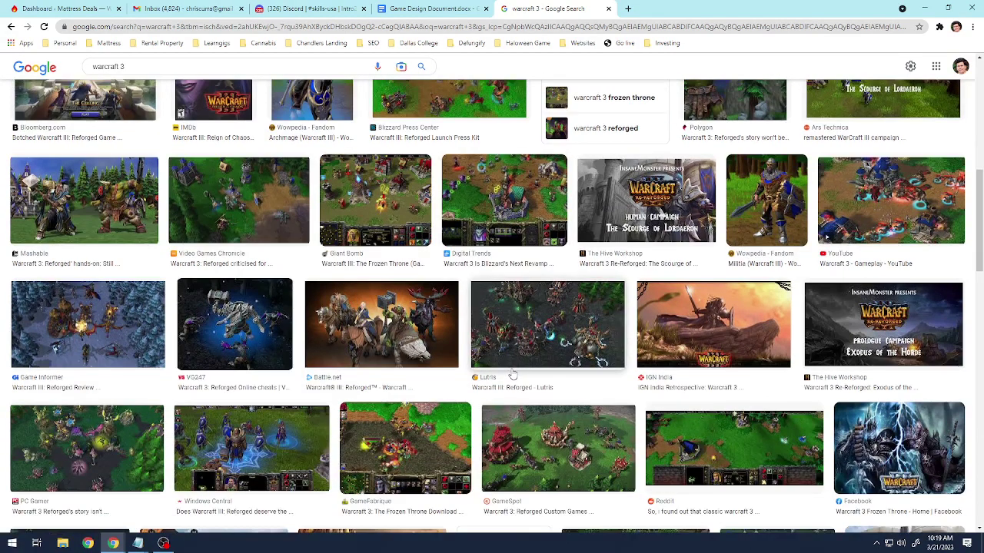
scroll(513, 374, "down", 2)
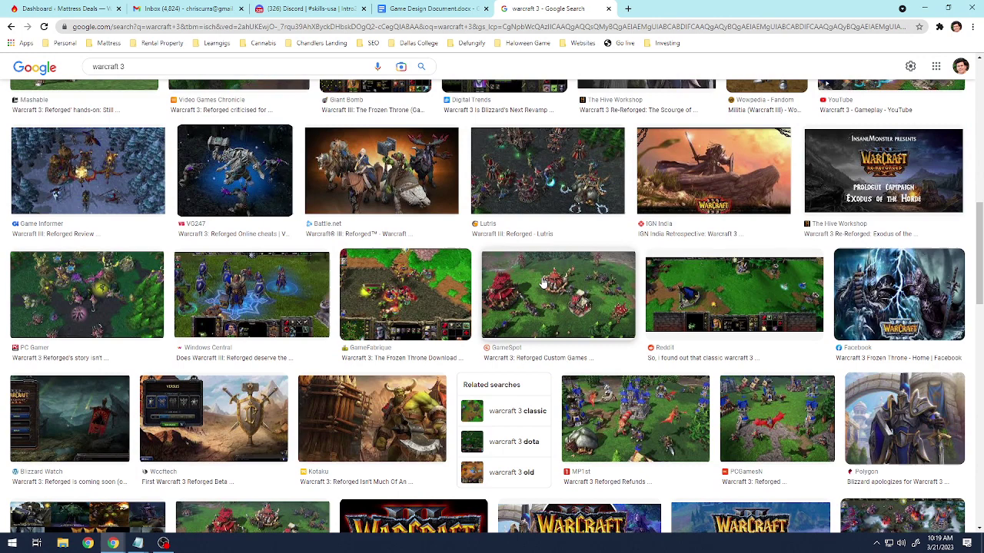
left_click(652, 426)
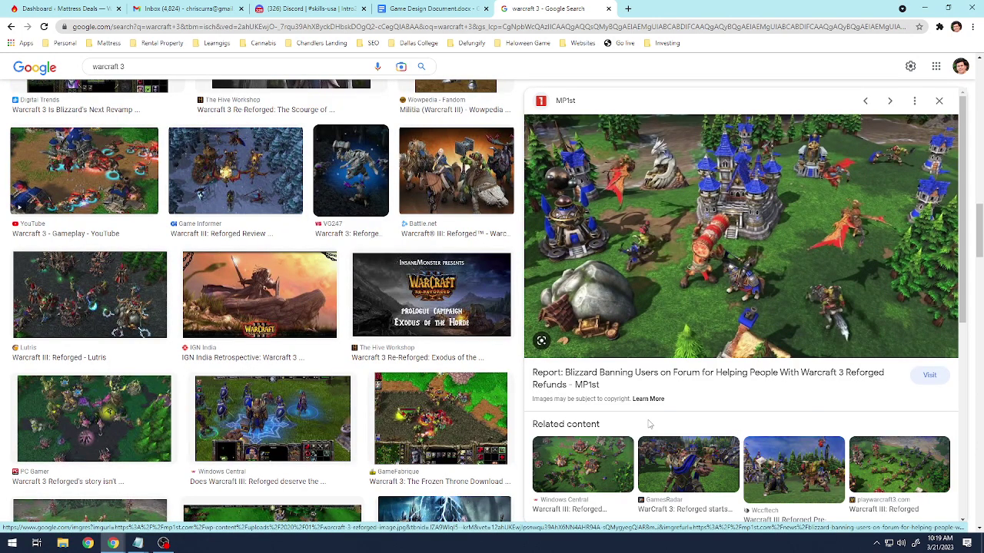
scroll(372, 353, "down", 3)
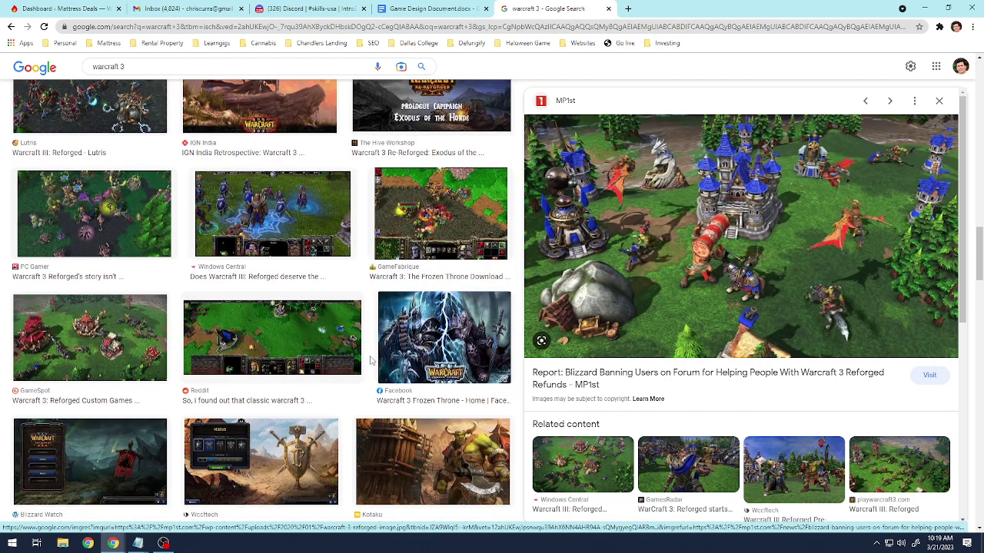
scroll(372, 361, "up", 4)
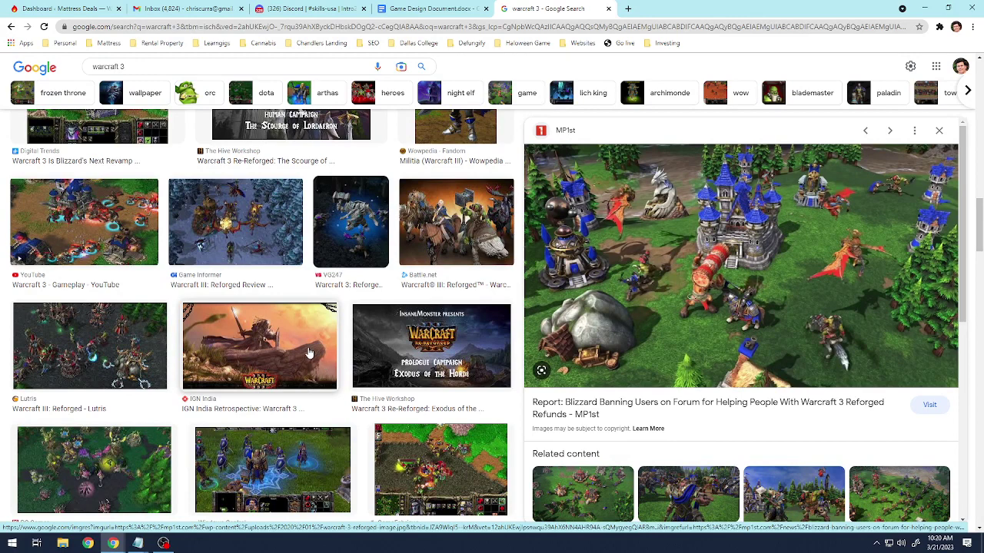
scroll(330, 354, "up", 3)
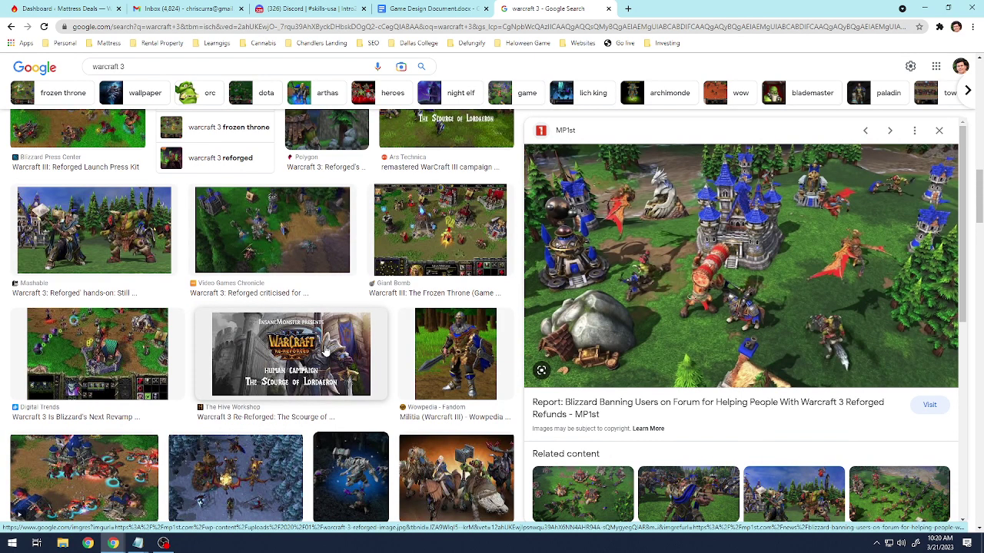
left_click(415, 260)
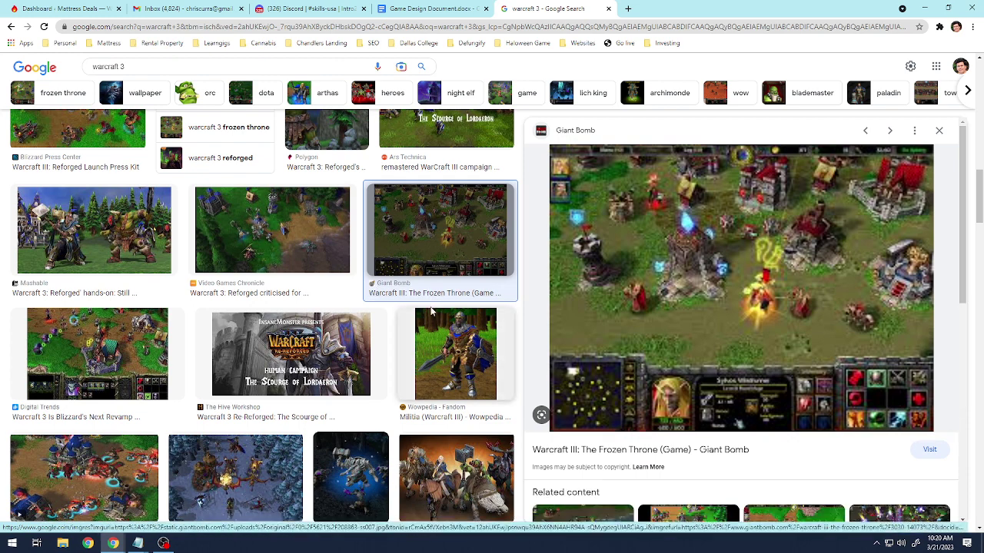
Preview the Mashable image, then the Blizzard Press Center launch press kit screenshot.
scroll(430, 308, "up", 3)
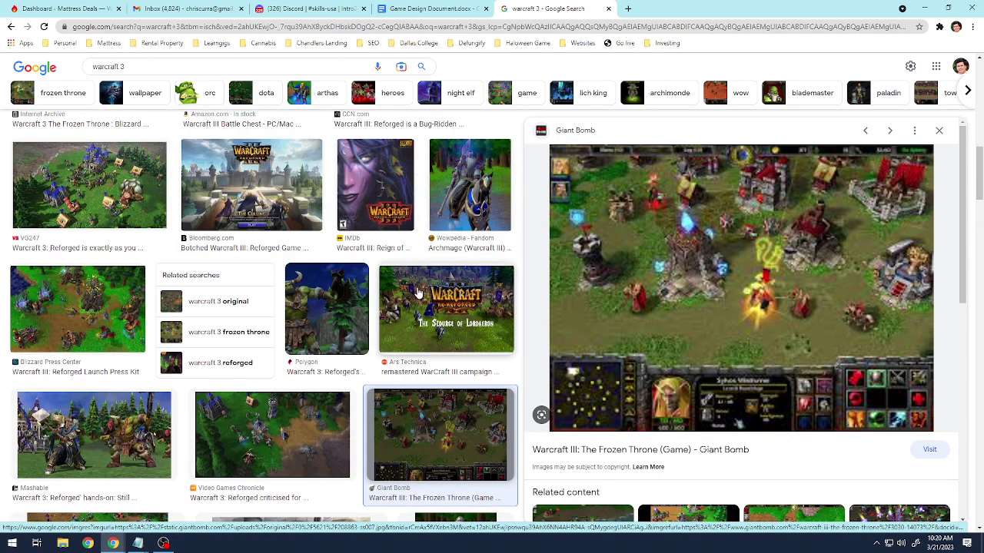
scroll(417, 293, "down", 3)
left_click(74, 234)
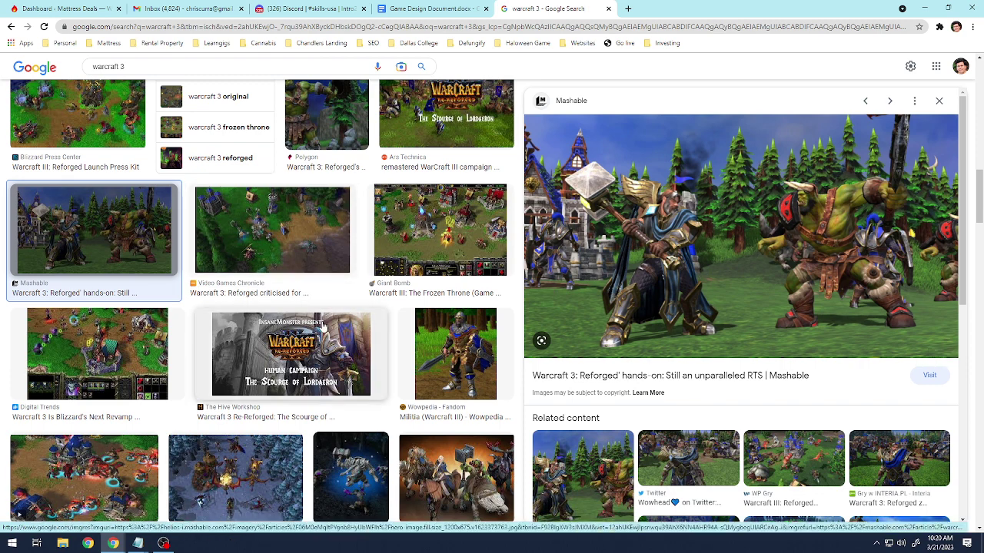
scroll(307, 323, "up", 2)
left_click(113, 291)
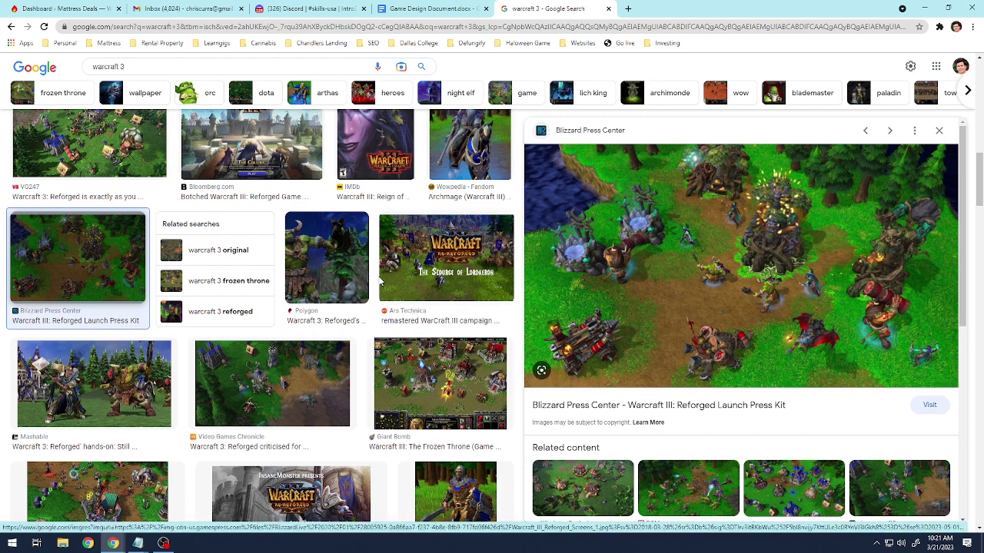
Scroll further down the results and preview the 'Warcraft III: Reforged - Lutris' screenshot.
scroll(380, 276, "down", 4)
scroll(407, 288, "down", 3)
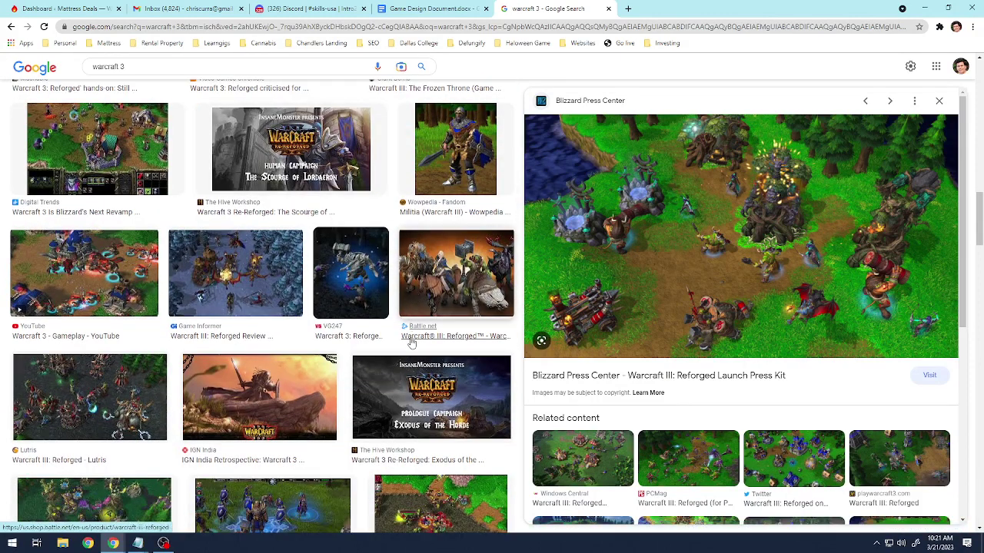
scroll(394, 327, "down", 3)
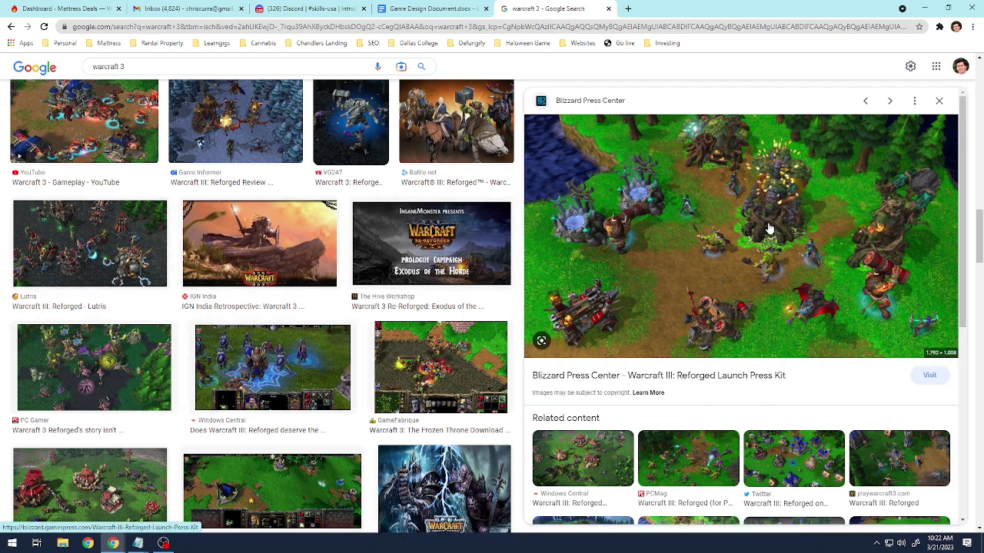
scroll(351, 318, "down", 2)
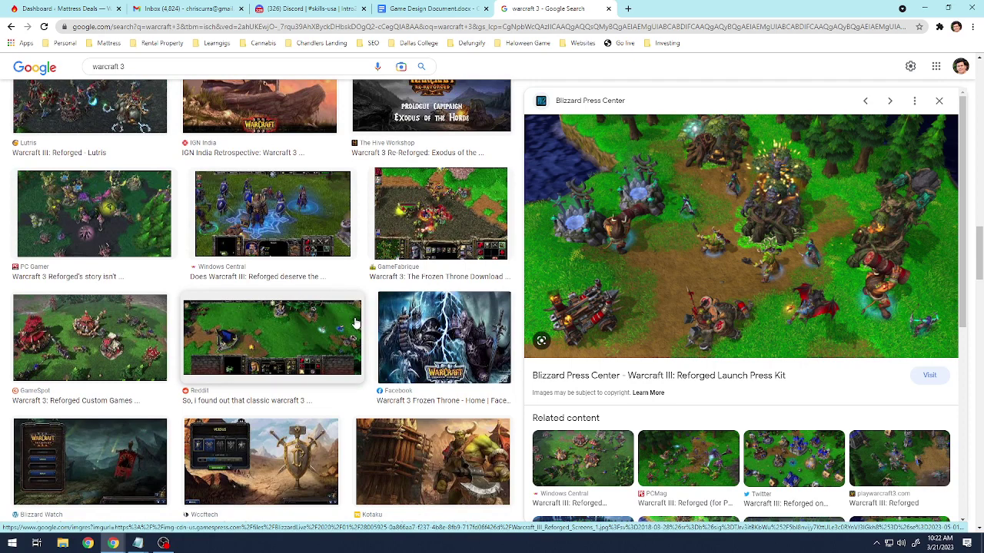
scroll(356, 323, "up", 2)
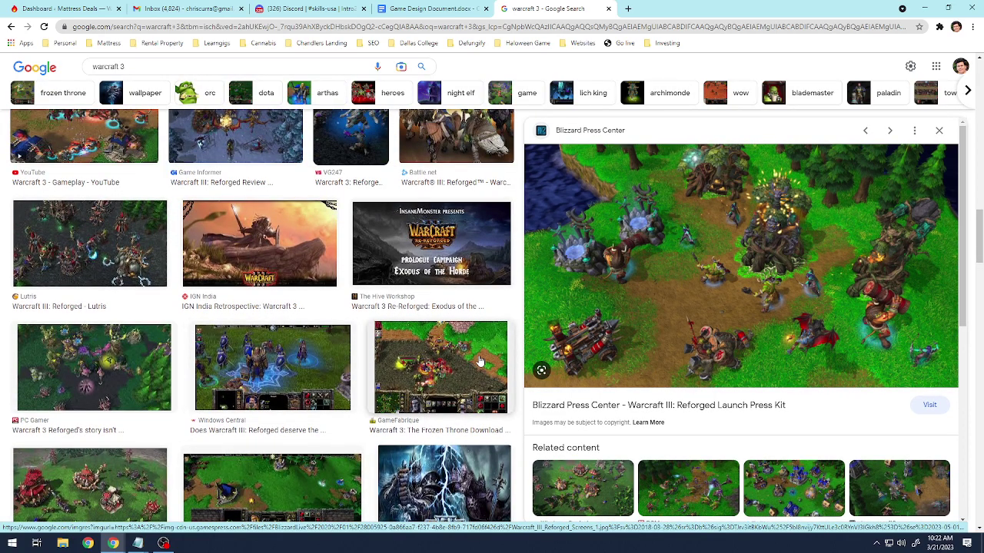
left_click(117, 254)
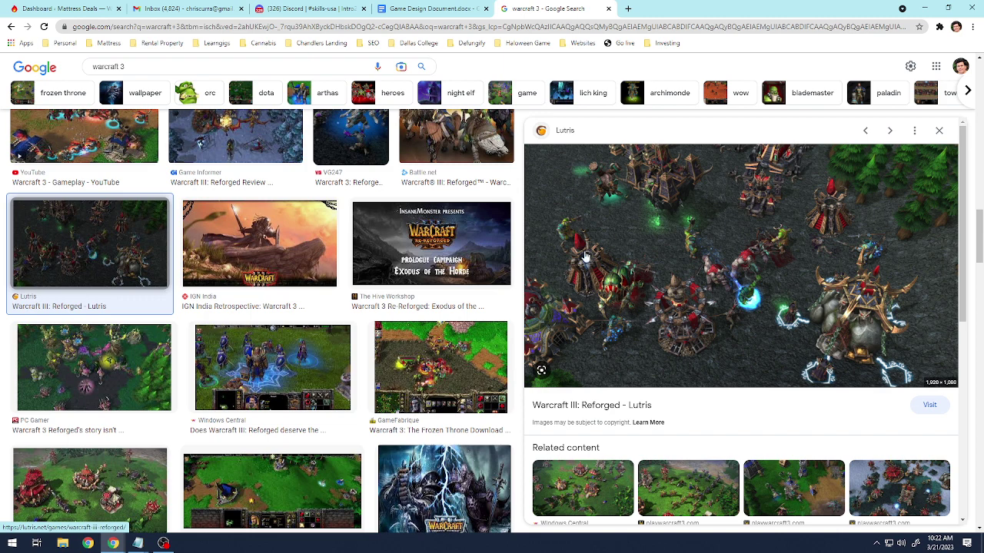
Switch from the image results back to the Game Design Document tab.
scroll(584, 255, "up", 2)
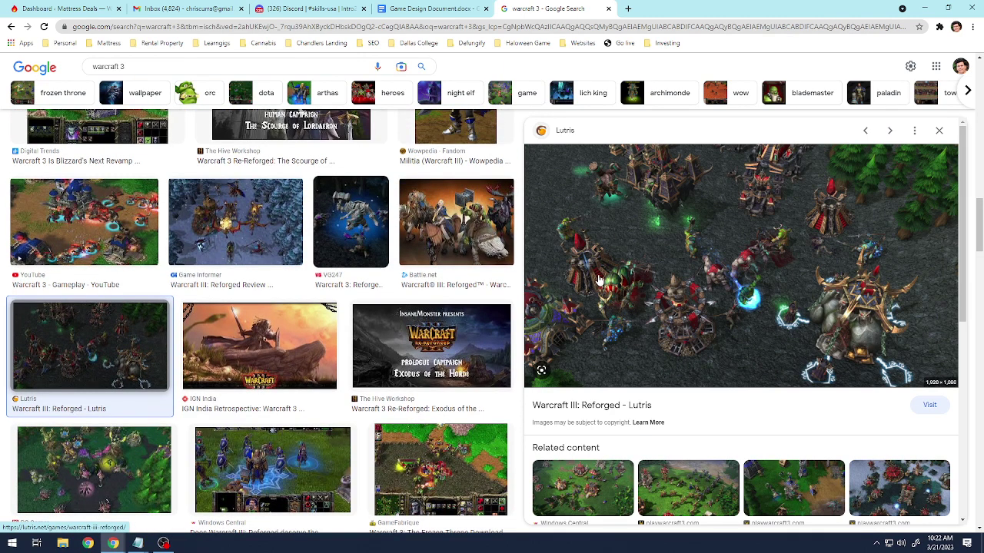
left_click(428, 9)
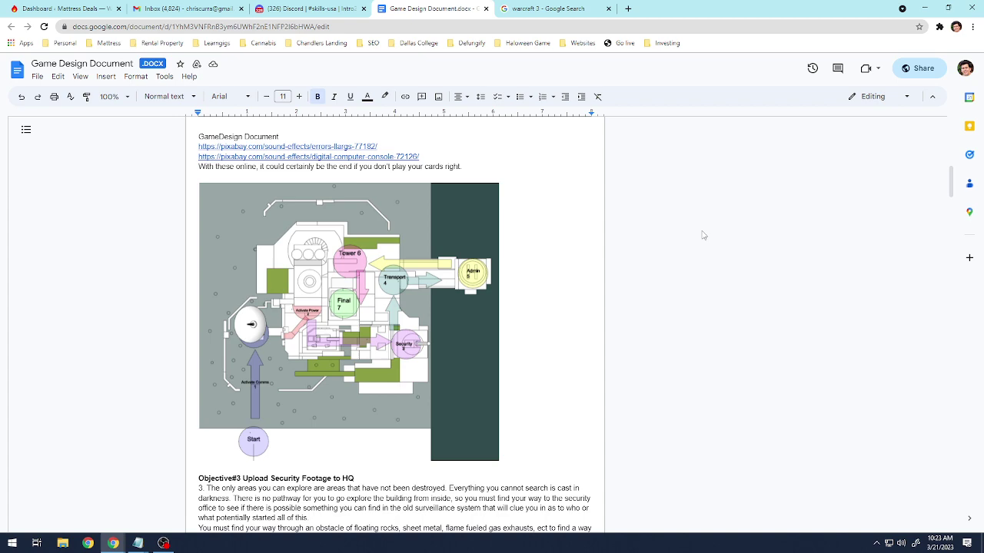
In the Discord channel, open the pinned SkillsUSA game scripts document.
left_click(285, 7)
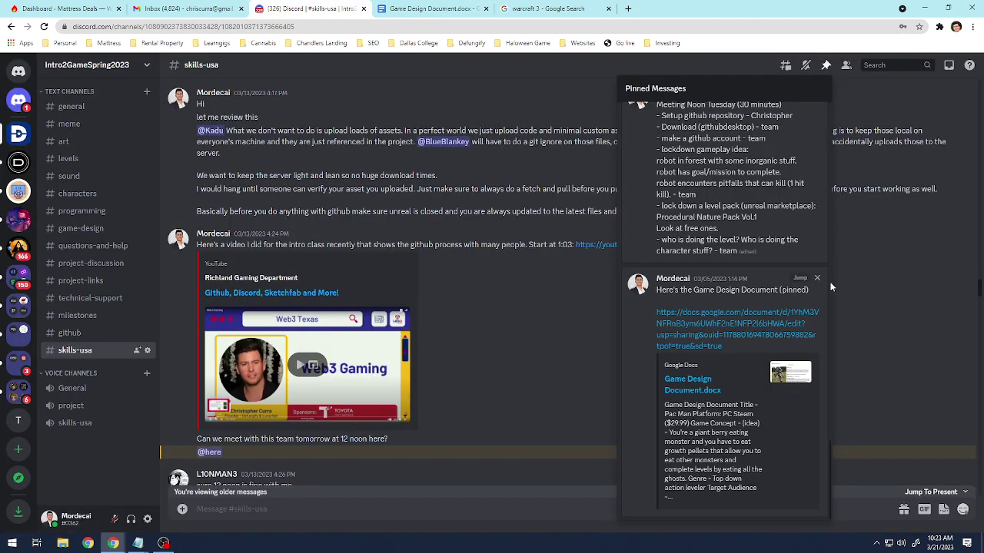
scroll(786, 316, "up", 10)
scroll(783, 309, "down", 2)
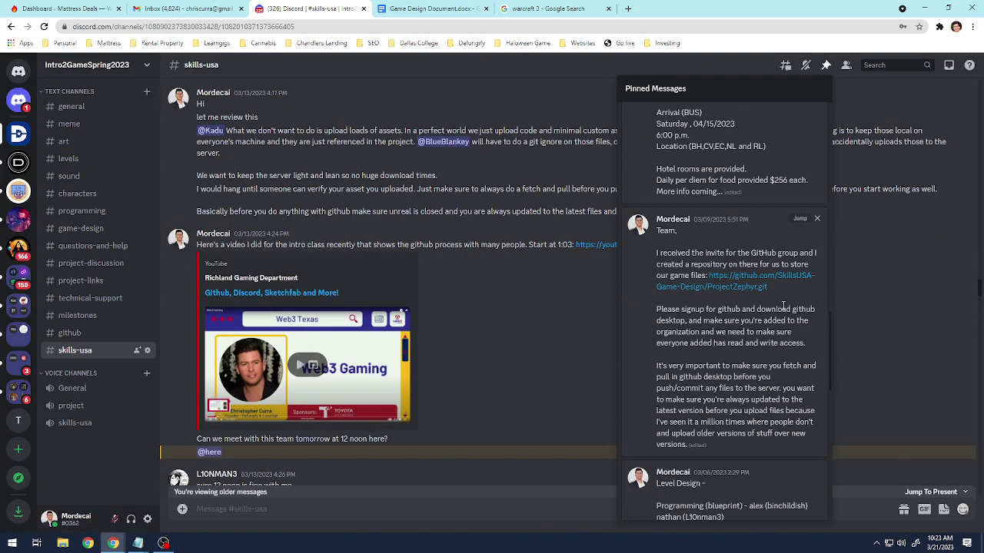
scroll(754, 293, "up", 4)
scroll(763, 328, "up", 3)
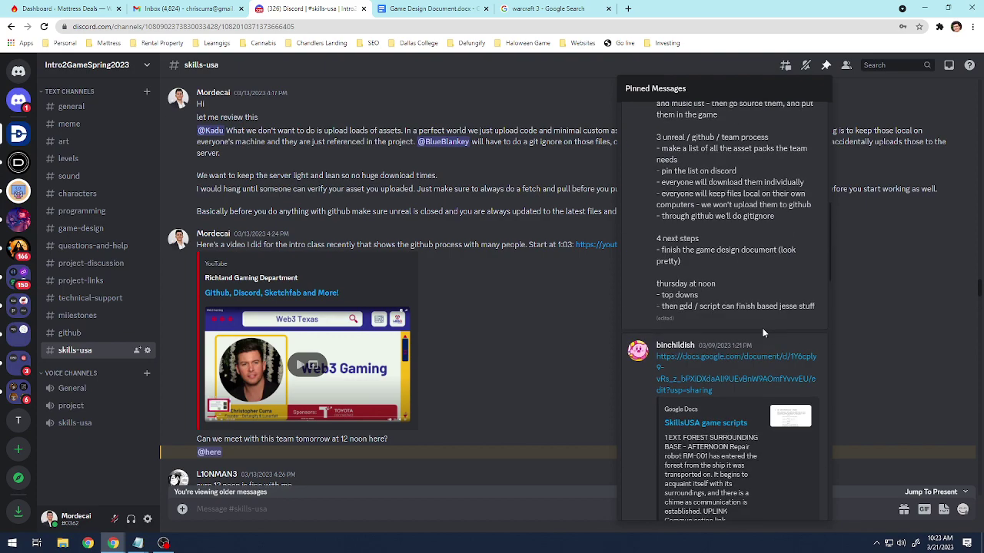
left_click(707, 492)
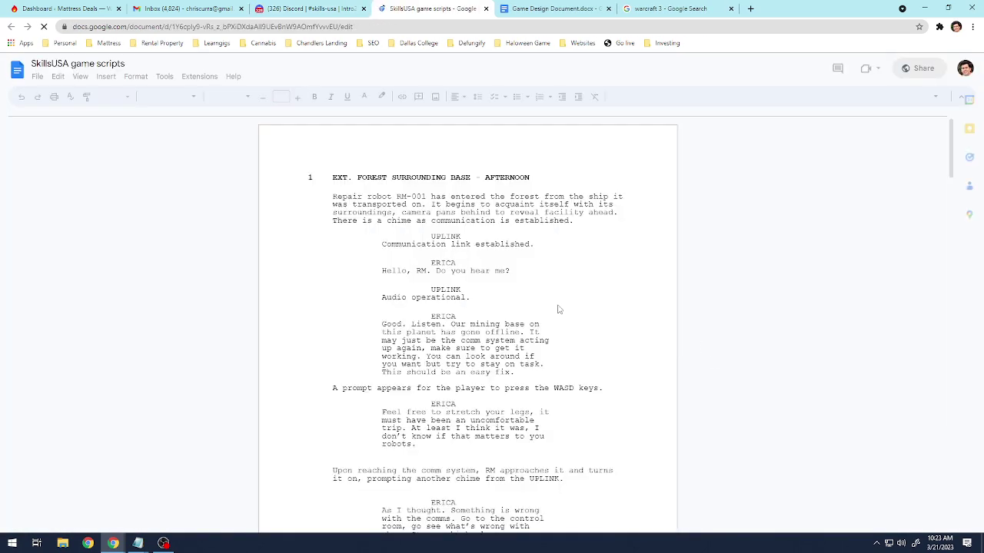
Read through the game scripts, then return to the Game Design Document.
scroll(560, 304, "down", 1)
scroll(561, 301, "down", 10)
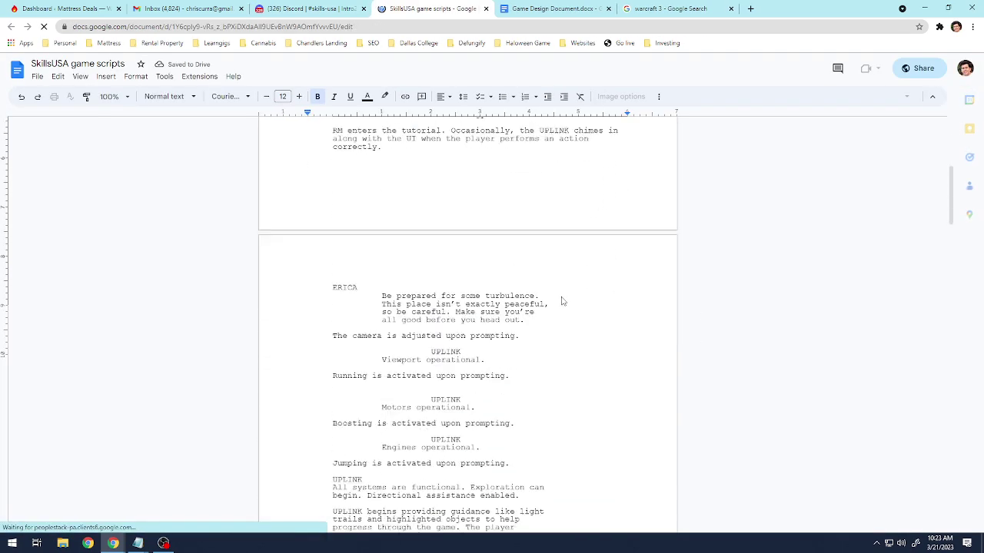
scroll(561, 296, "up", 3)
scroll(561, 296, "up", 3)
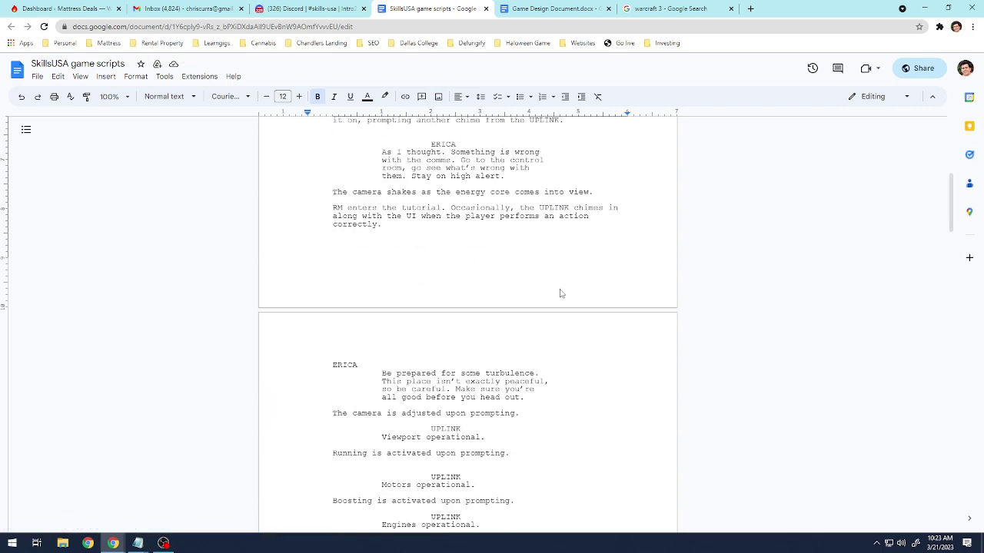
scroll(561, 296, "down", 1)
scroll(561, 294, "up", 5)
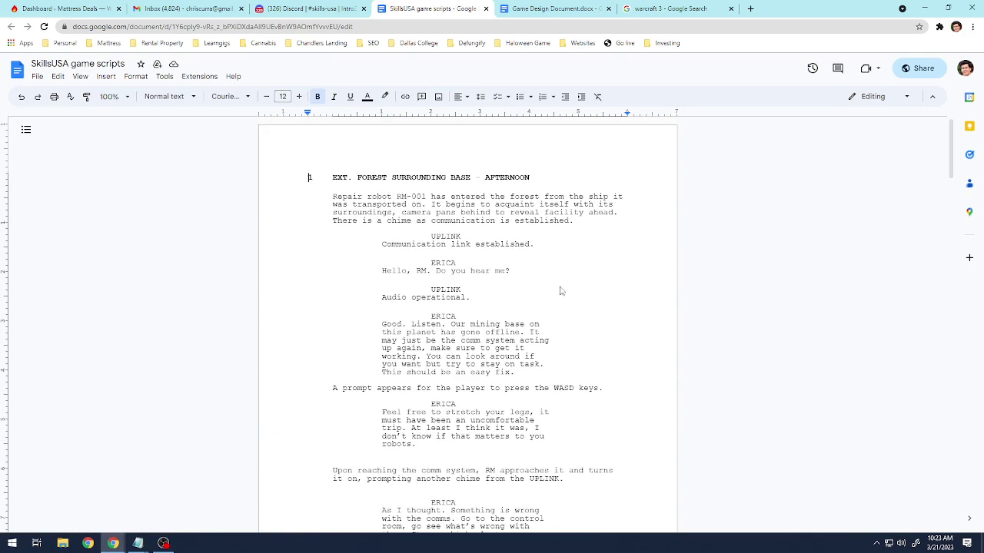
scroll(561, 291, "down", 12)
scroll(560, 290, "down", 5)
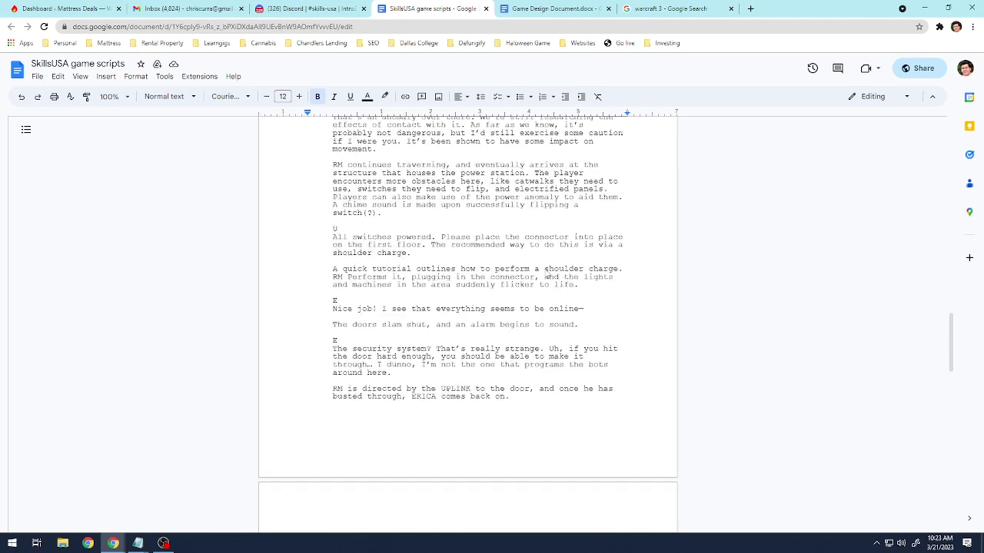
scroll(547, 279, "down", 3)
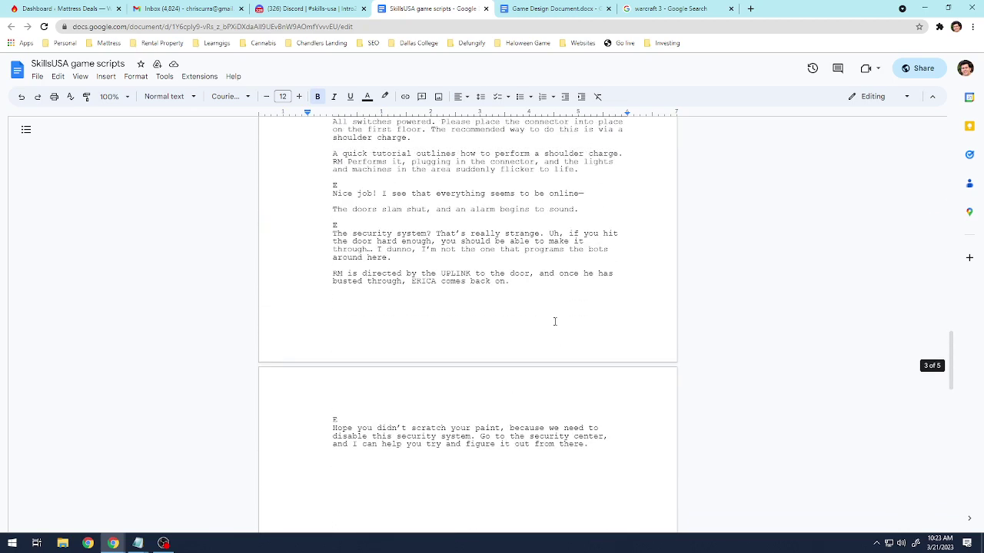
scroll(554, 321, "up", 10)
left_click(510, 9)
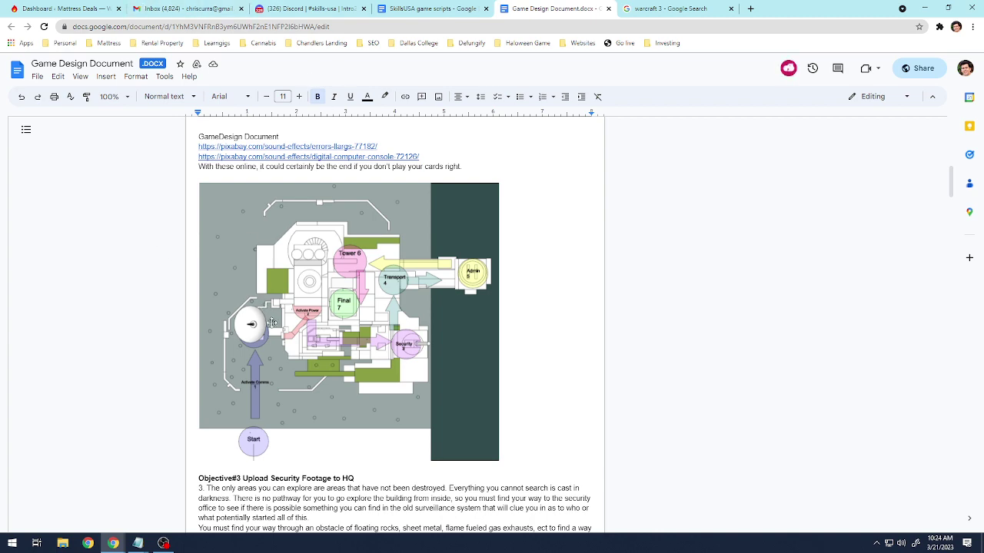
Bring up the Expansions folder window in Google Drive.
left_click(419, 9)
left_click(307, 9)
left_click(426, 8)
left_click(664, 8)
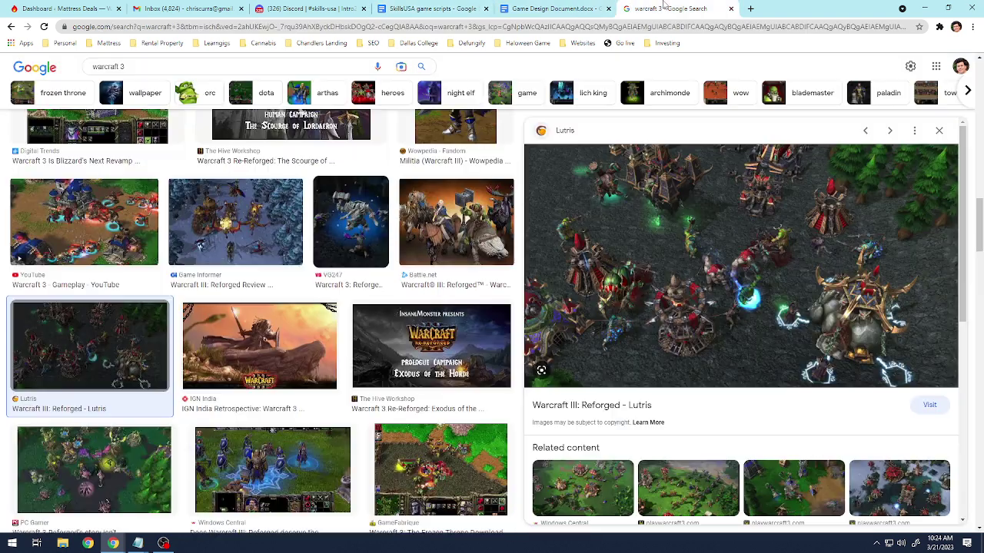
mouse_move(113, 543)
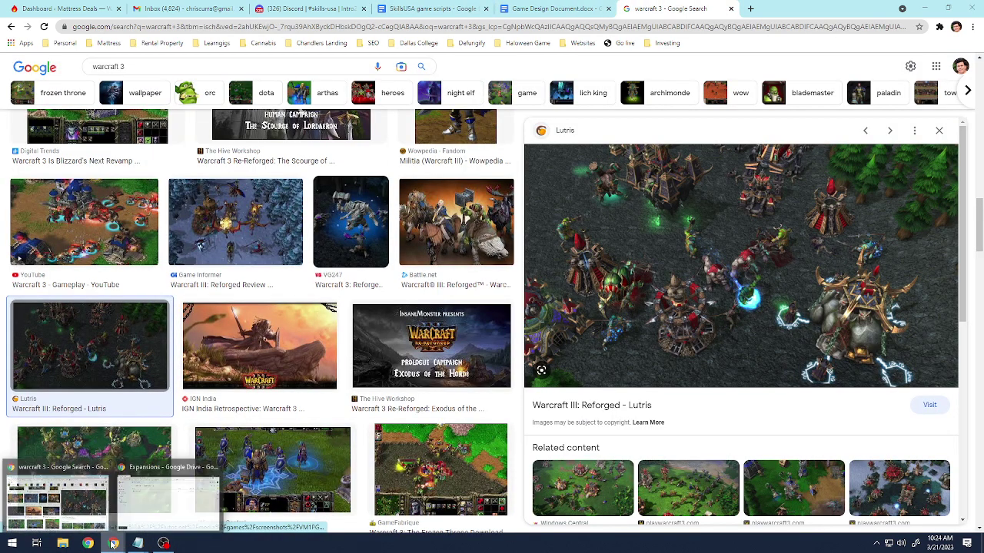
left_click(145, 505)
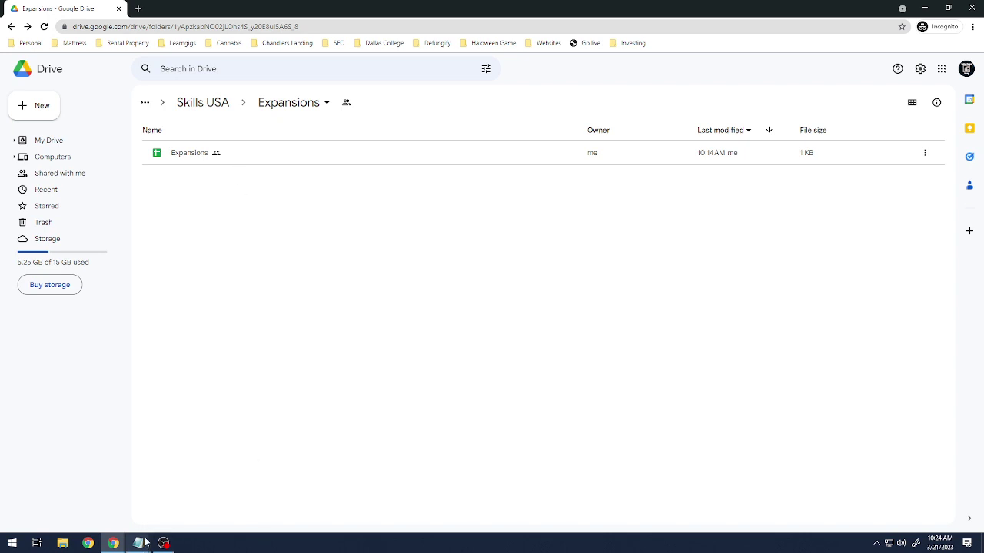
Copy the Expansions folder link from the saved notes and return to the Discord chat.
mouse_move(145, 543)
left_click(84, 495)
left_click(496, 257)
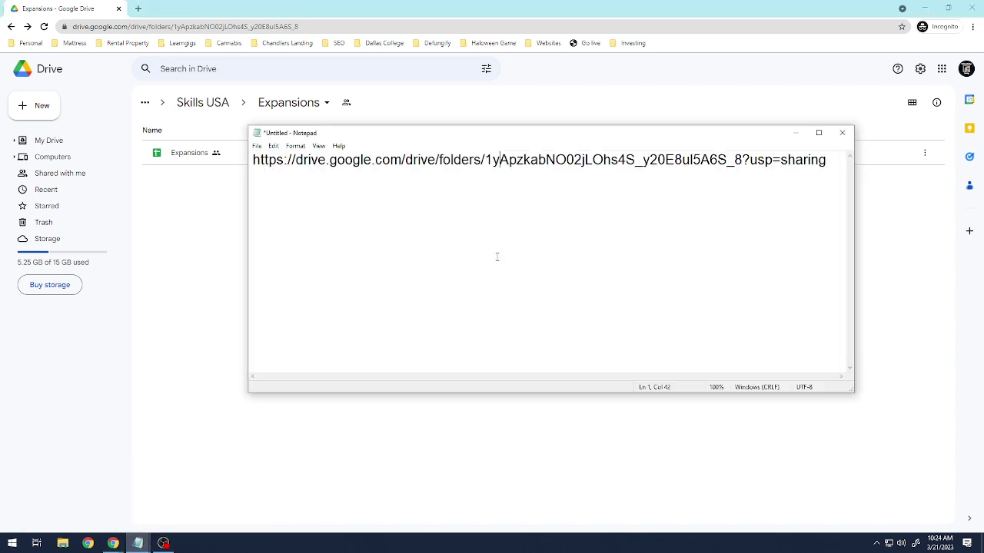
key("ctrl+a")
key("ctrl+c")
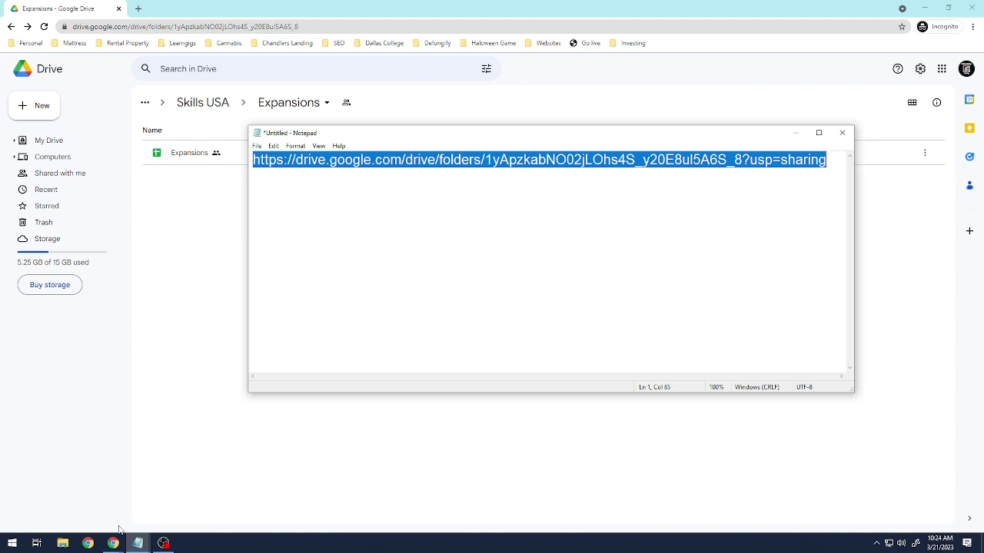
left_click(113, 544)
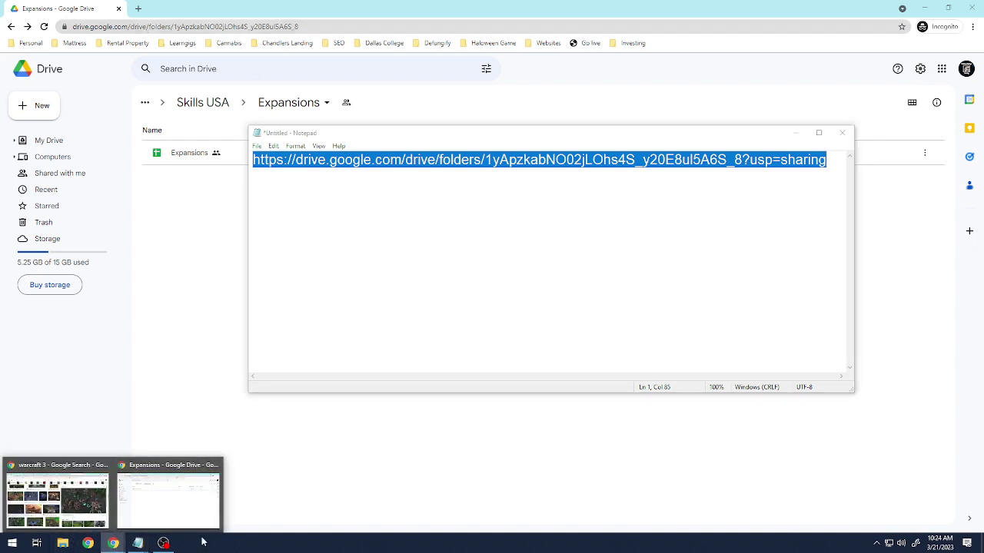
left_click(925, 8)
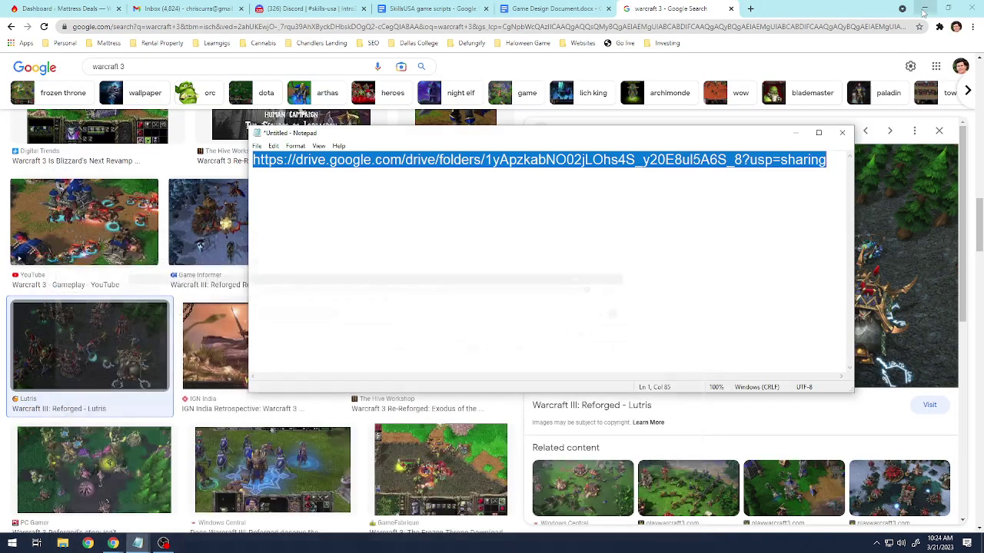
left_click(298, 9)
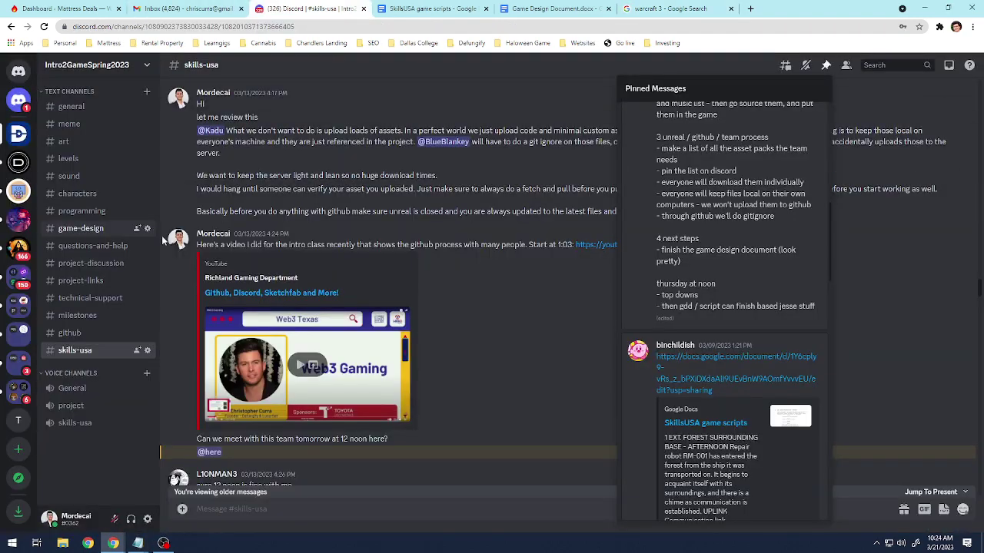
Post 'Folder for Expansions' with the pasted folder link in #general.
left_click(71, 107)
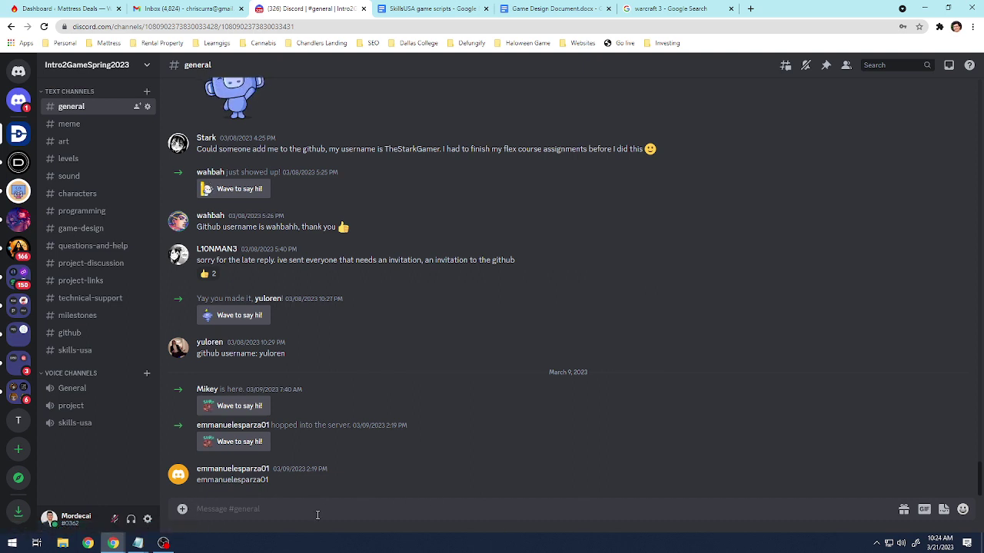
key("ctrl+v")
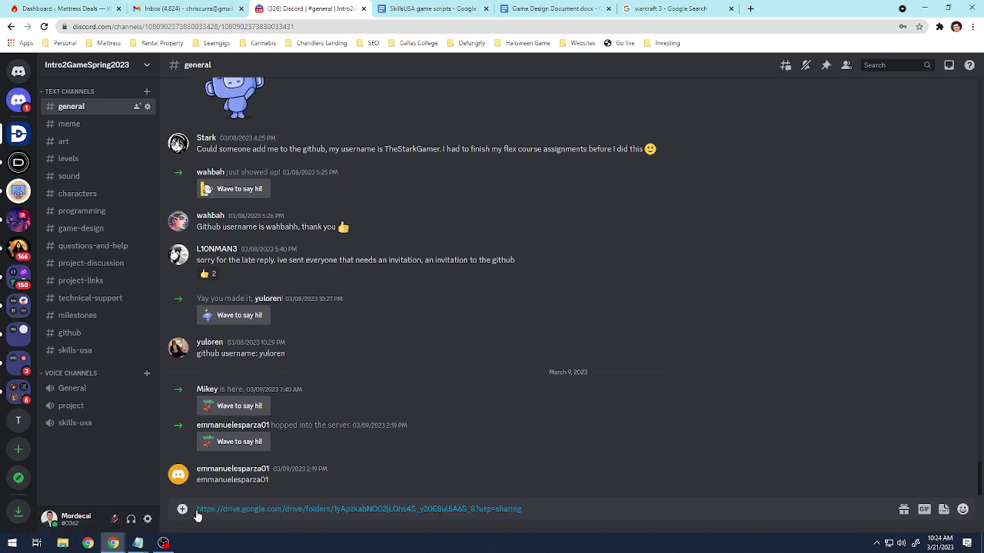
left_click(193, 510)
key("shift+Return")
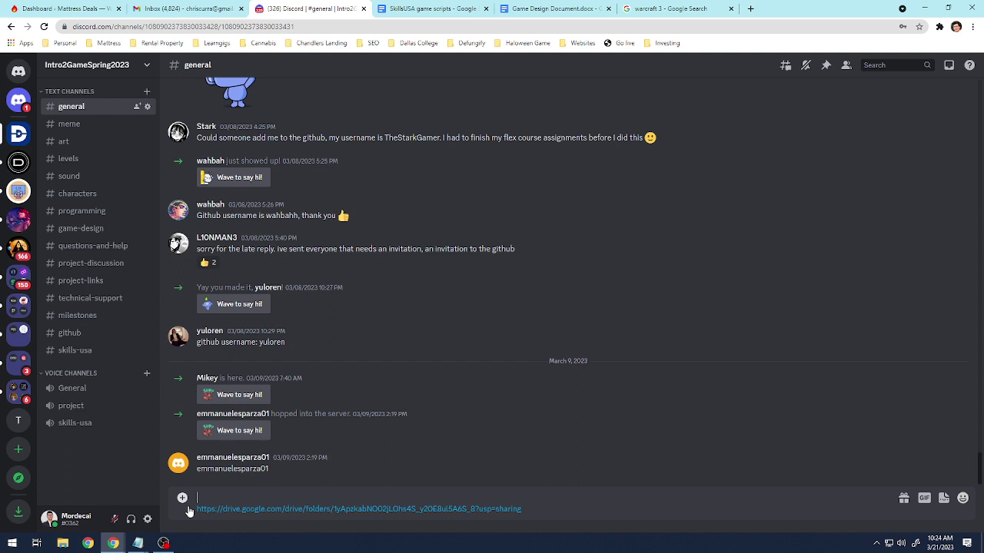
type("Folder for Expansions")
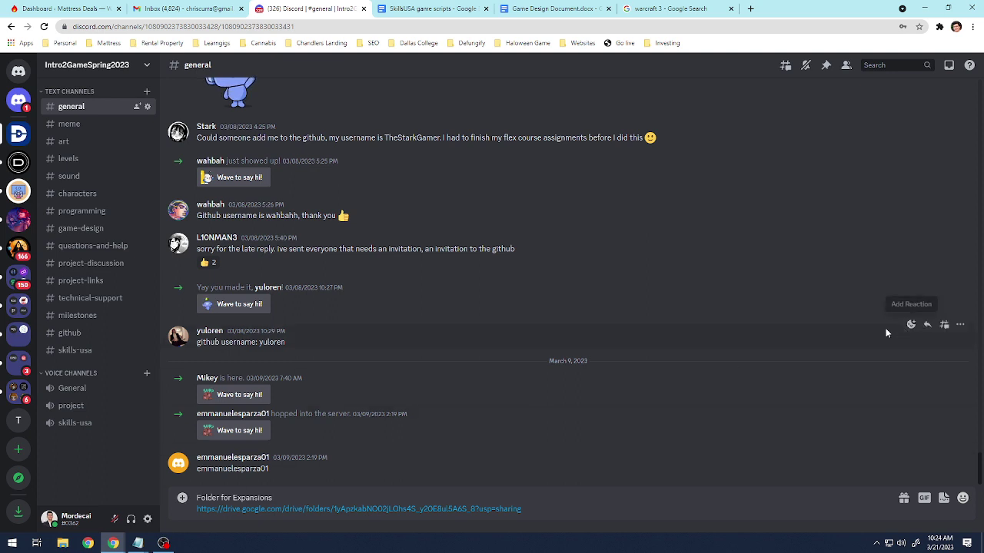
key("Return")
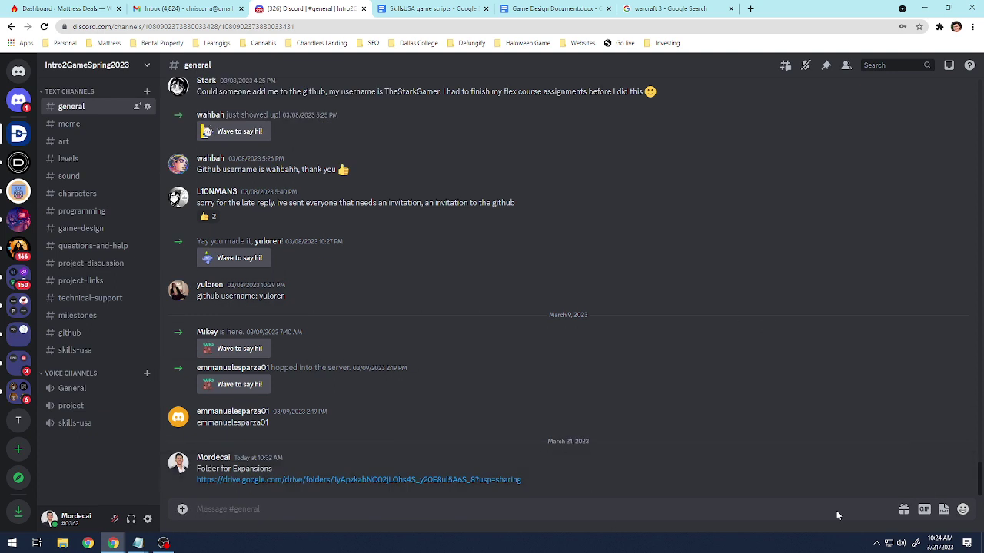
Pin the folder link message in the channel.
left_click(963, 460)
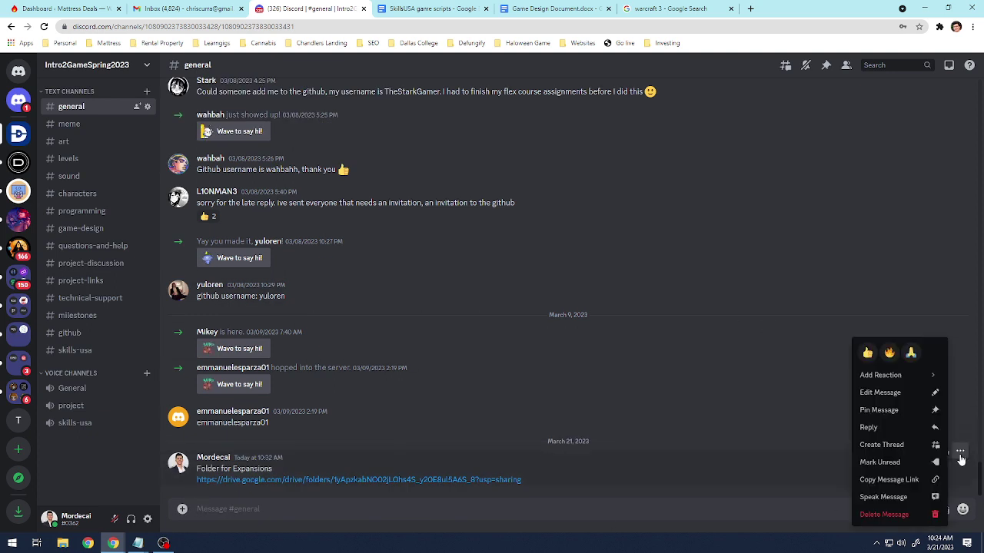
left_click(893, 418)
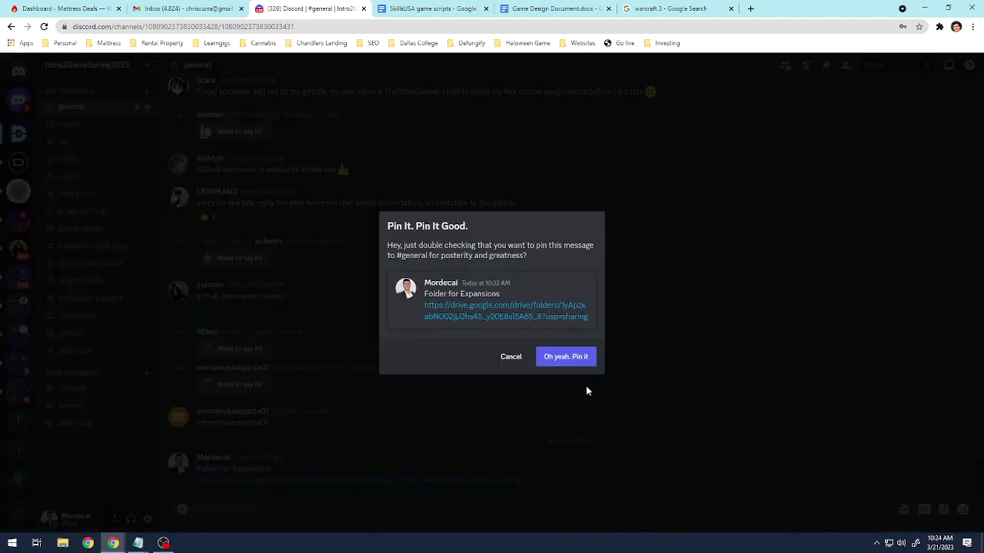
left_click(574, 360)
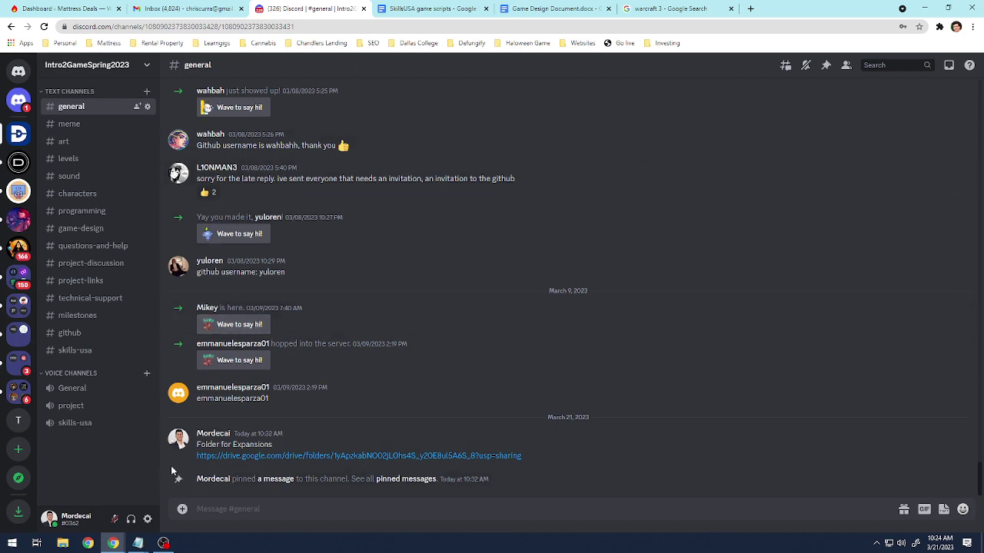
left_click(113, 543)
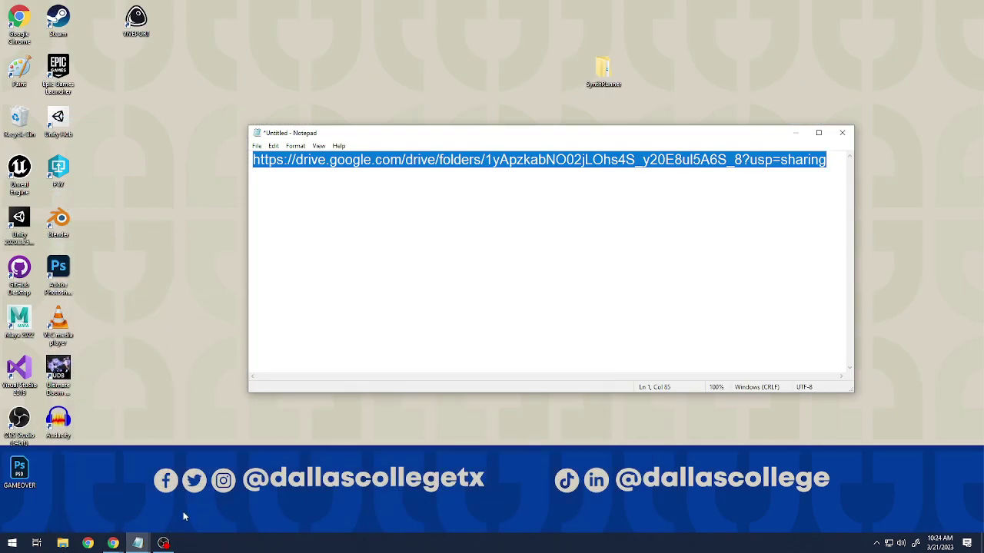
In the Drive Expansions folder, try a new Google Doc, cancel the shared-folder prompt, and reload.
mouse_move(113, 542)
left_click(154, 501)
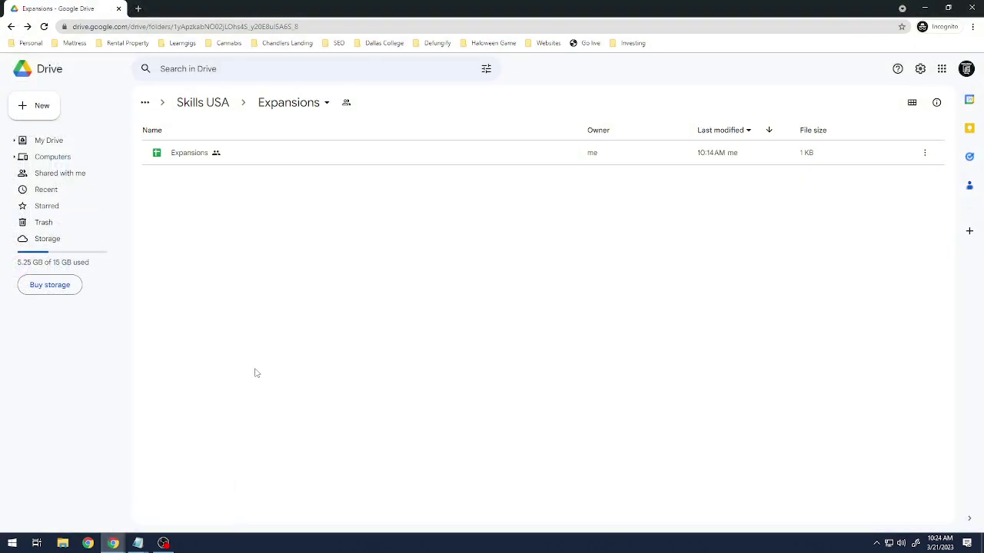
right_click(287, 206)
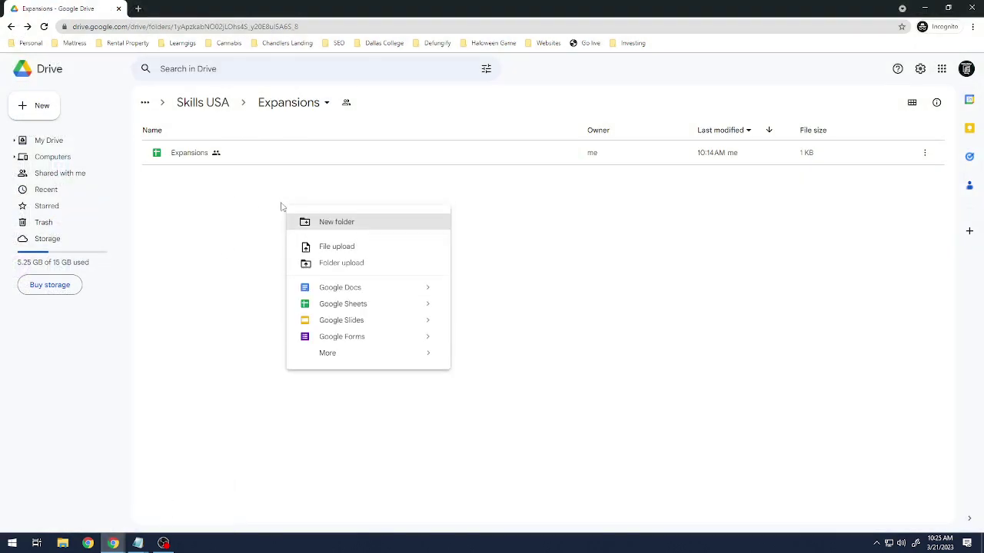
left_click(387, 296)
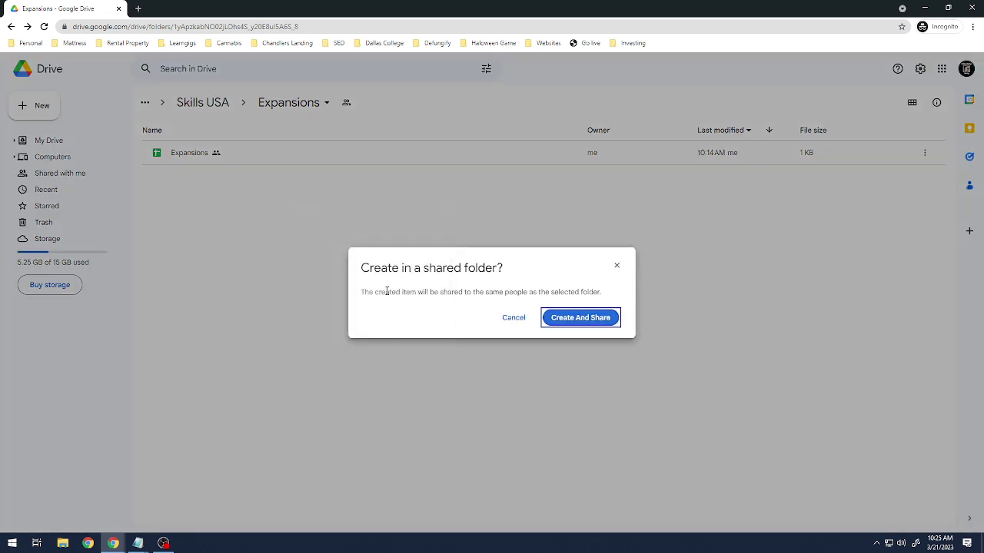
left_click(514, 318)
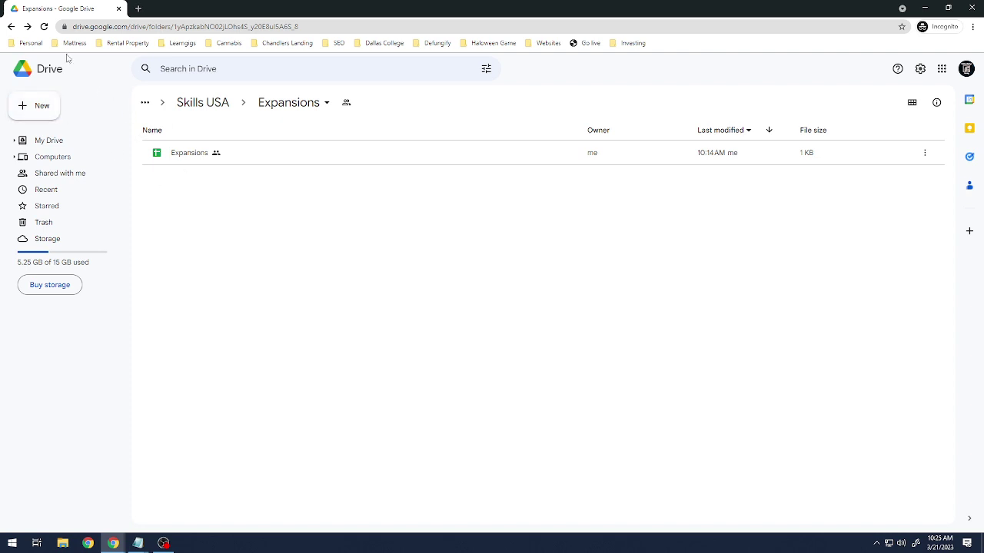
left_click(44, 27)
Retry starting a new Google Doc in the Expansions folder until the shared-folder prompt returns.
left_click(38, 111)
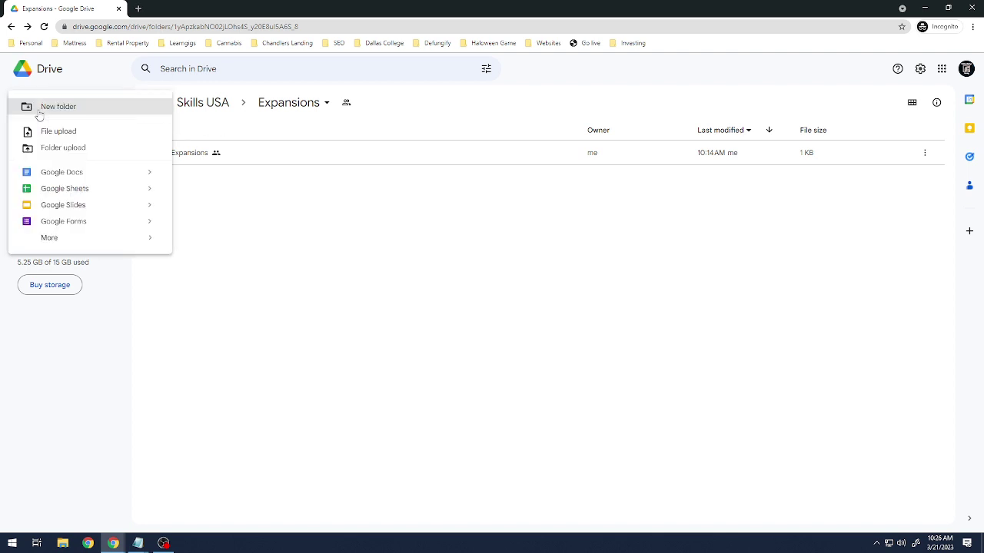
left_click(81, 172)
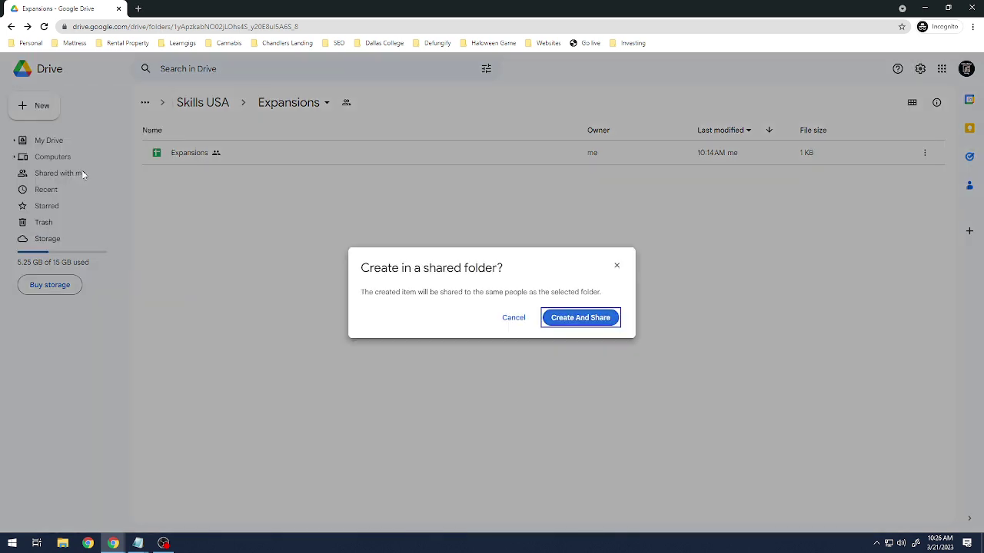
left_click(514, 320)
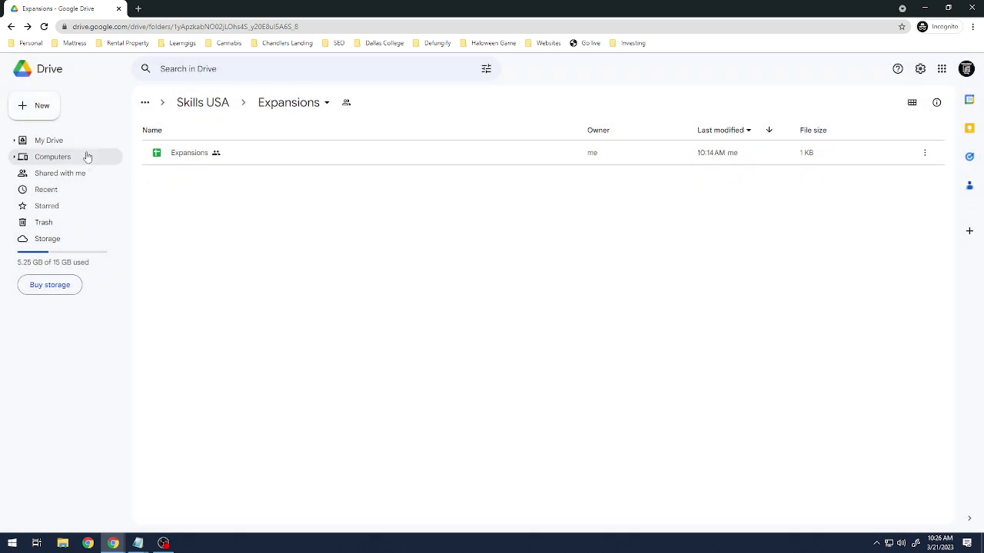
left_click(40, 105)
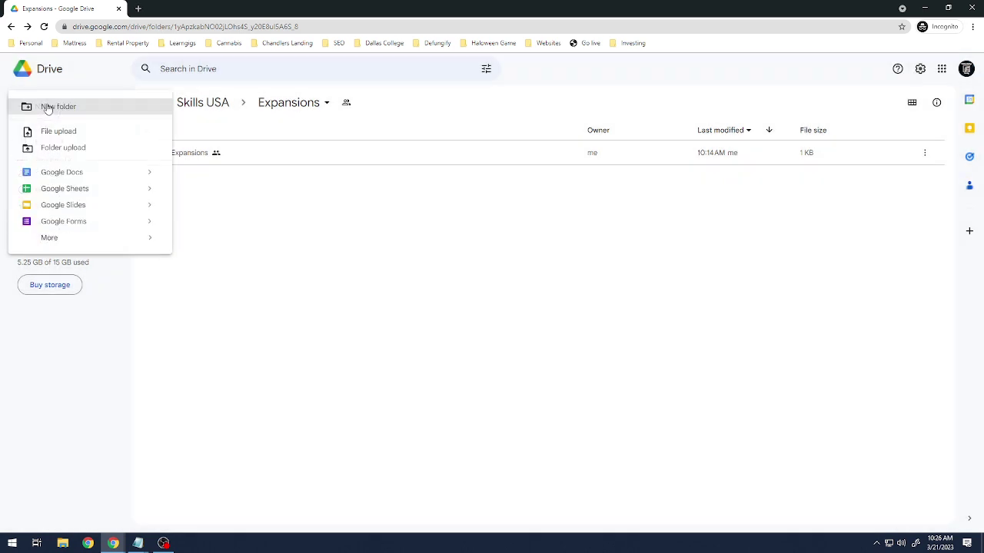
left_click(105, 182)
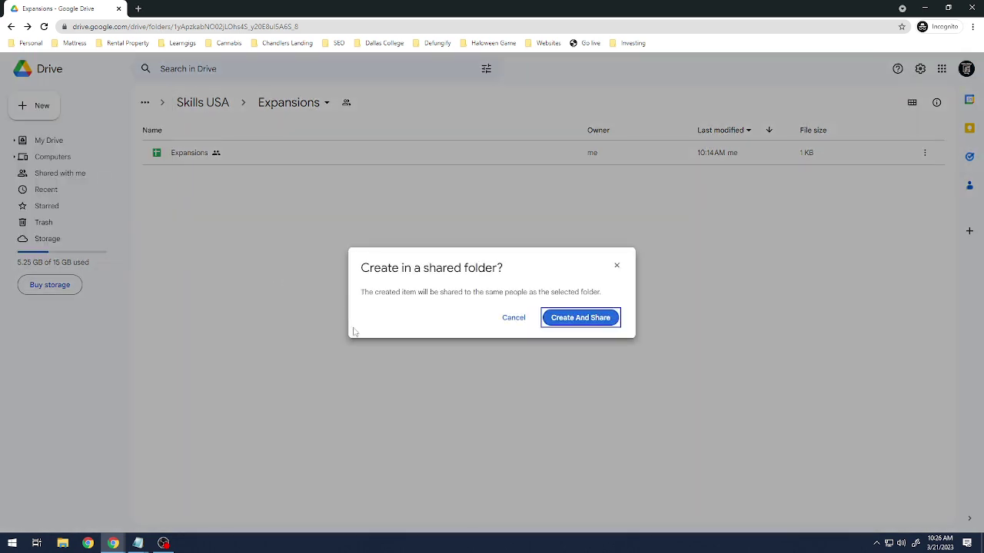
left_click(526, 320)
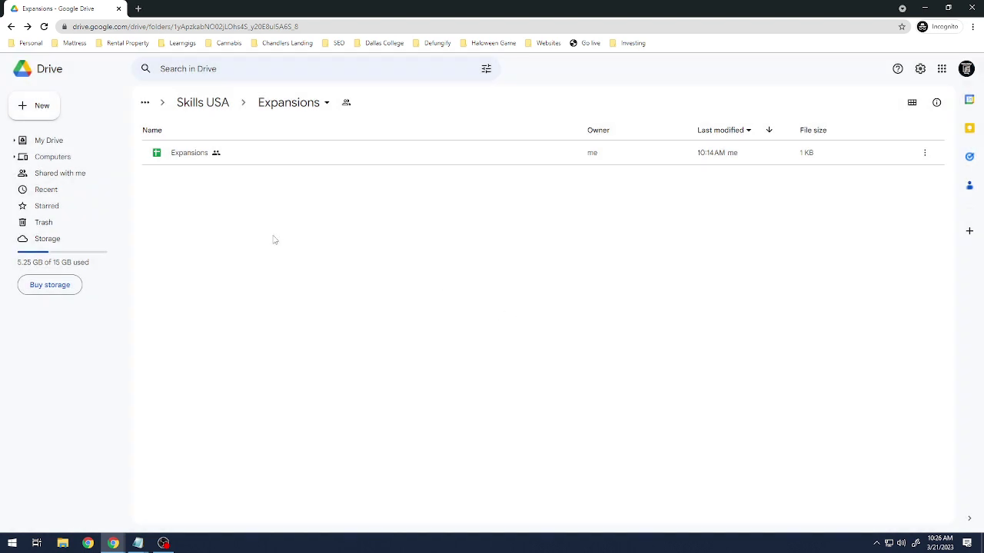
left_click(319, 108)
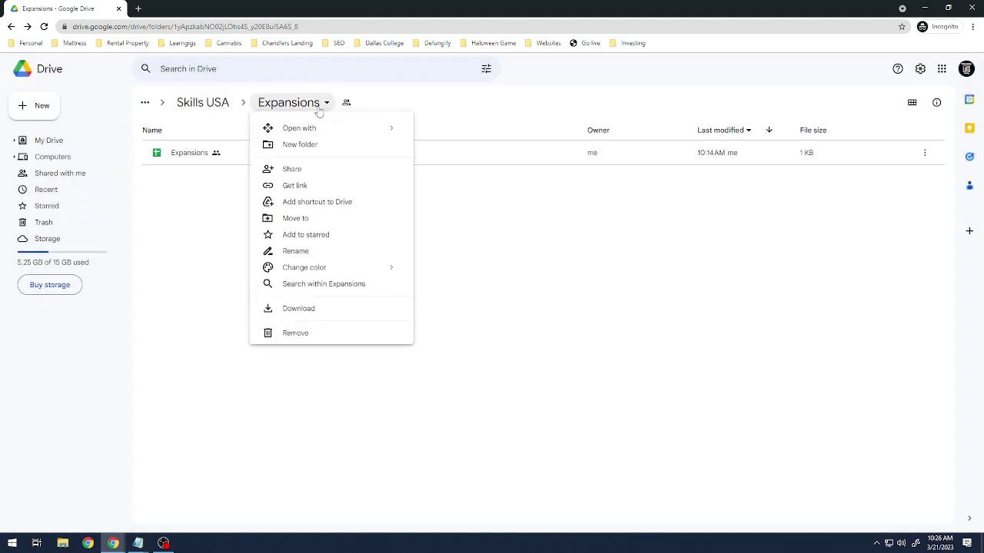
left_click(496, 223)
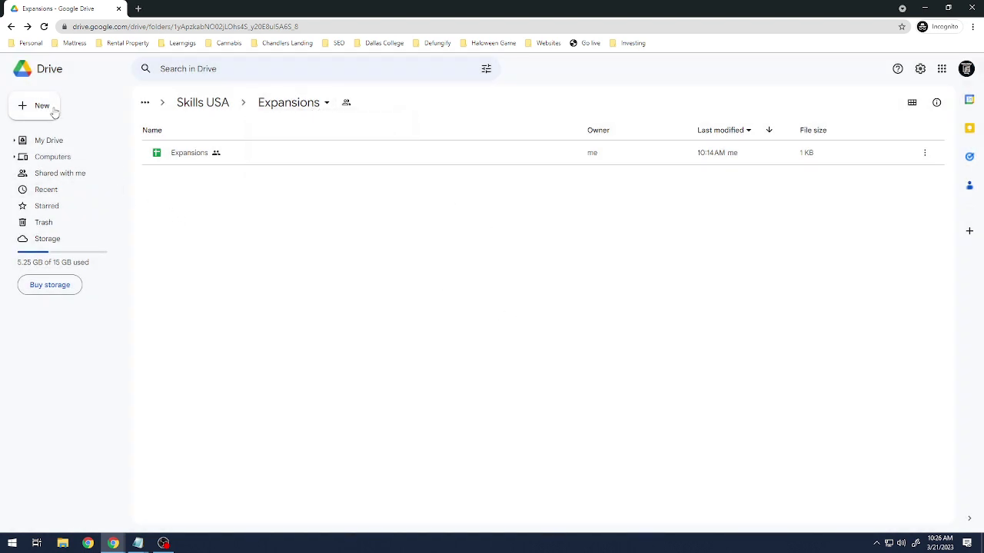
right_click(215, 225)
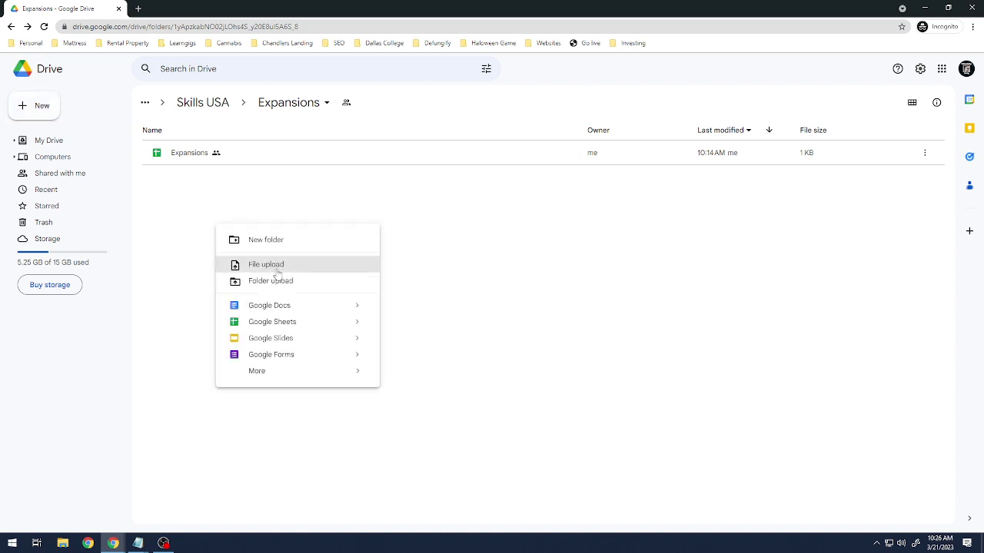
Create and share the blank Doc, titling it 'Expansion Template'.
mouse_move(357, 310)
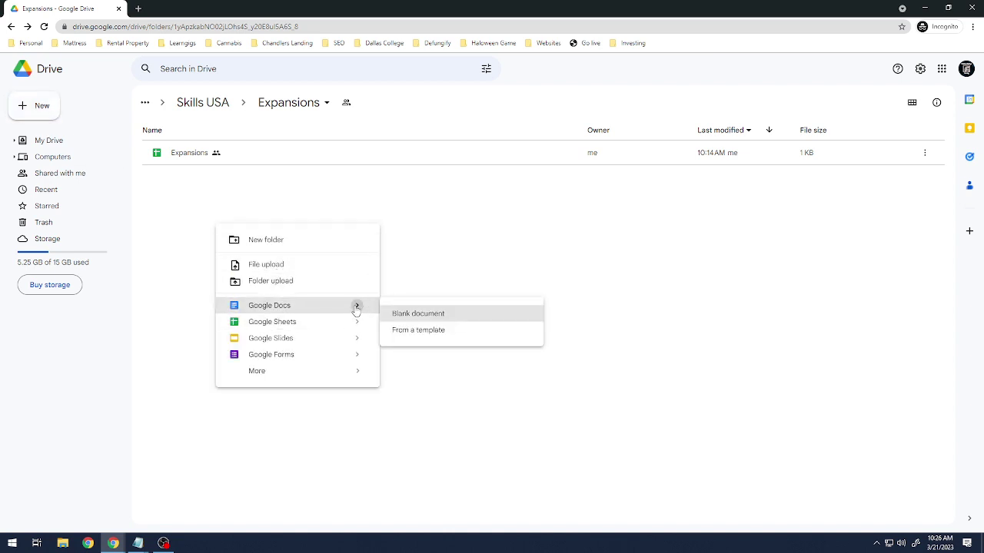
left_click(419, 317)
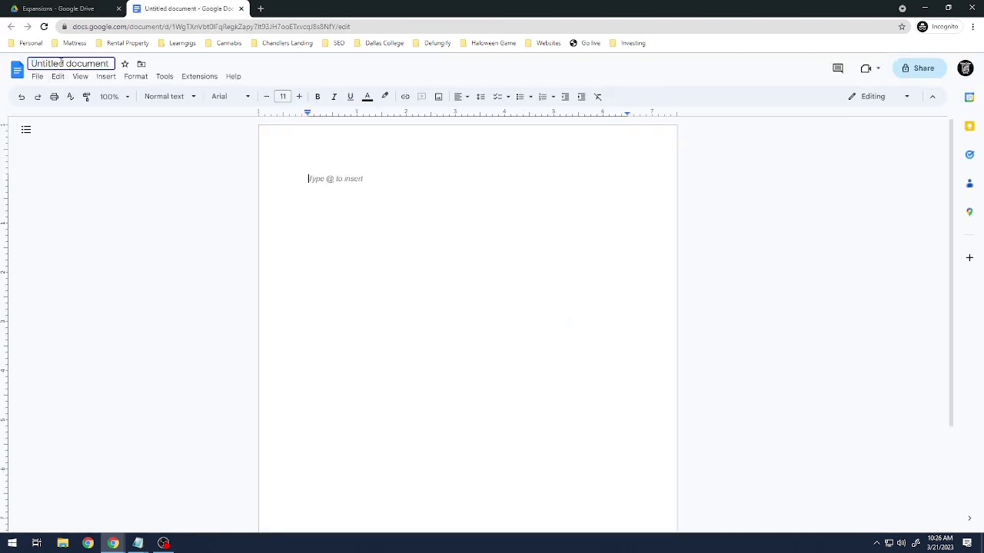
left_click(62, 64)
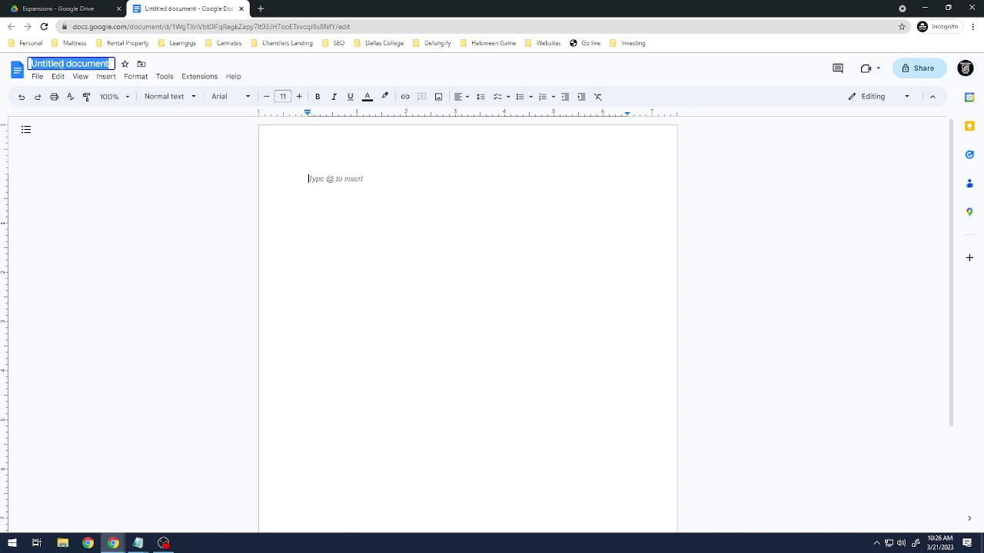
type("Expansion Temp")
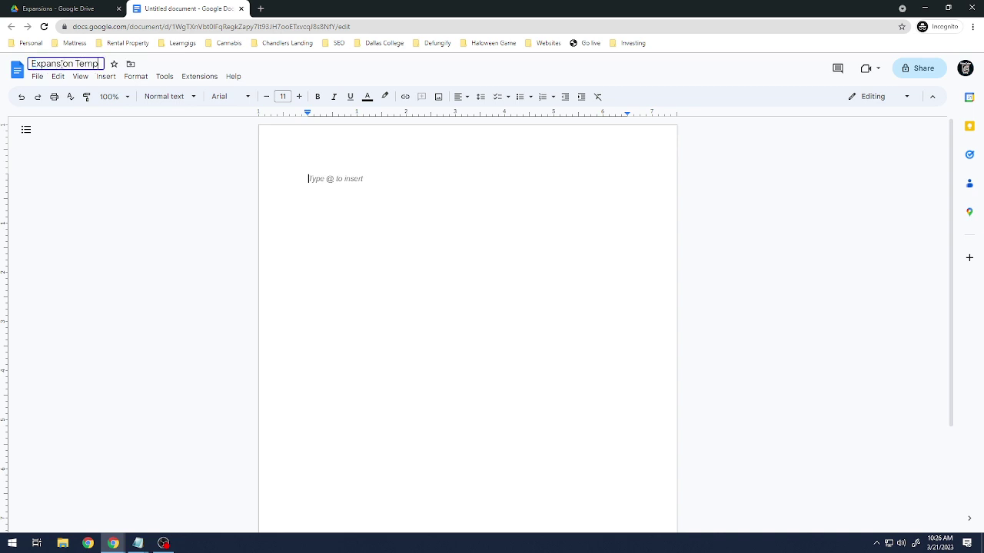
type("late")
key("Return")
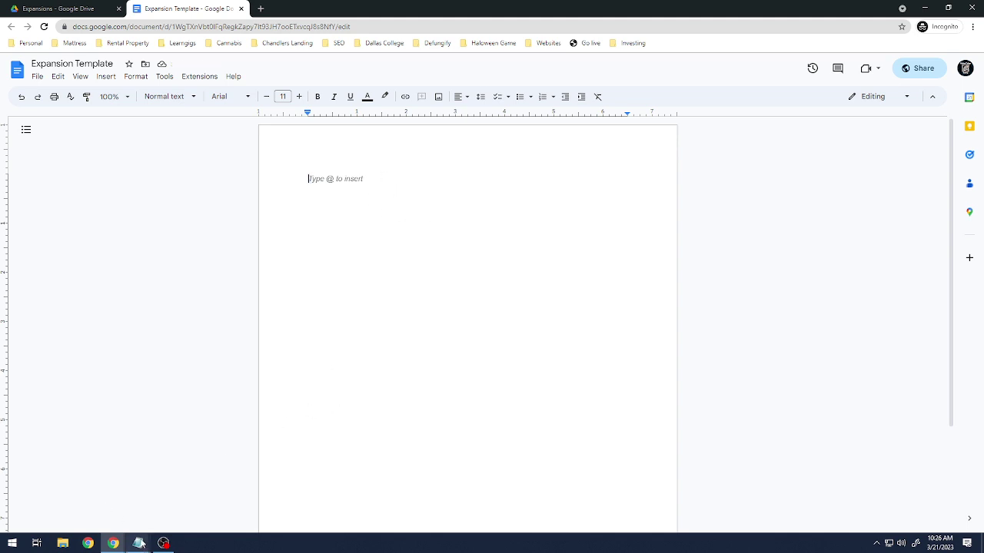
mouse_move(140, 544)
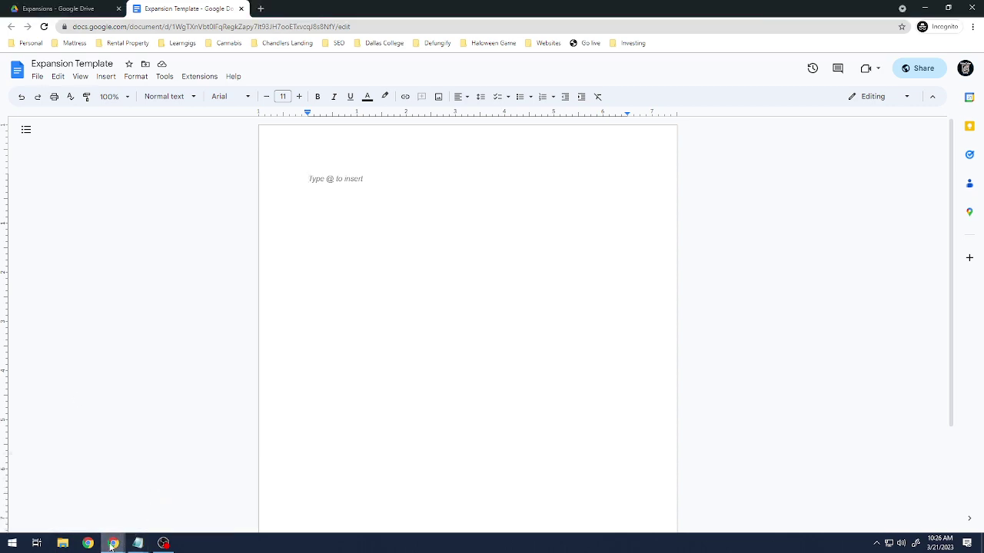
Switch to Discord, open #skills-usa, and scroll through the Pinned Messages panel.
left_click(57, 492)
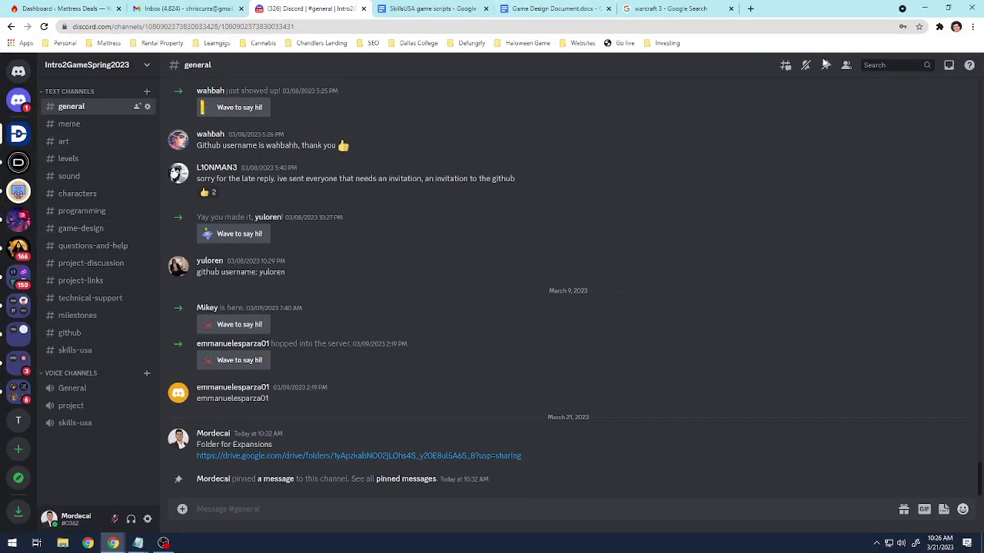
left_click(86, 352)
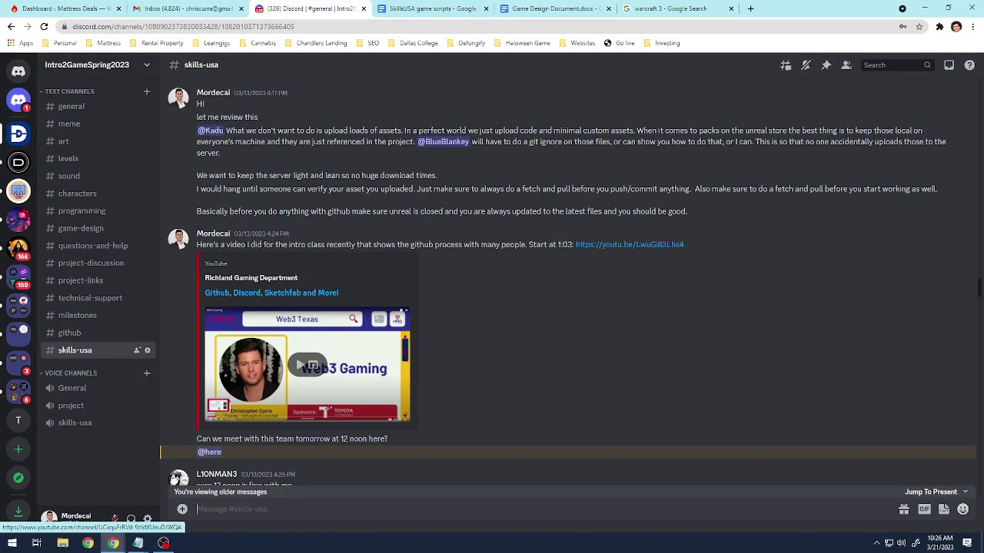
left_click(825, 65)
scroll(757, 295, "down", 2)
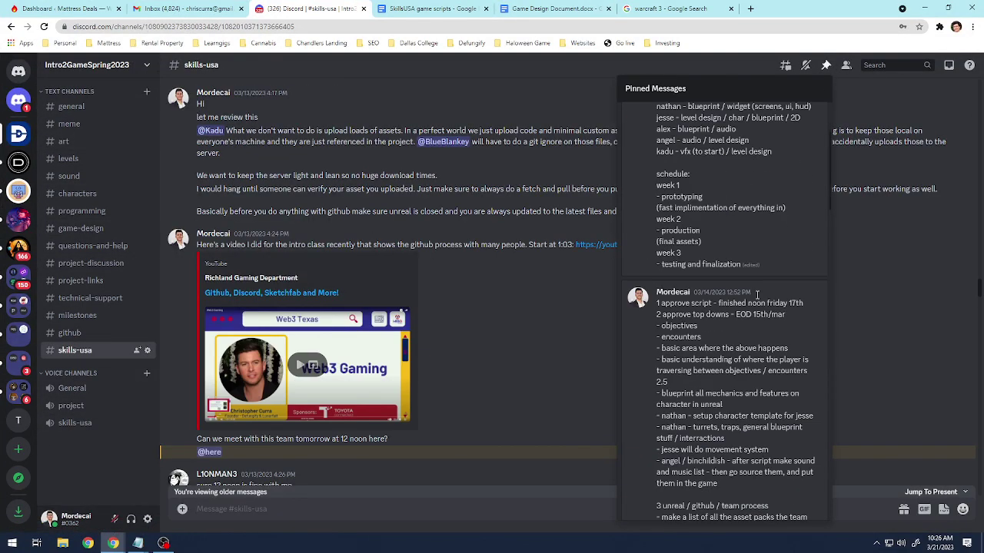
scroll(760, 277, "down", 10)
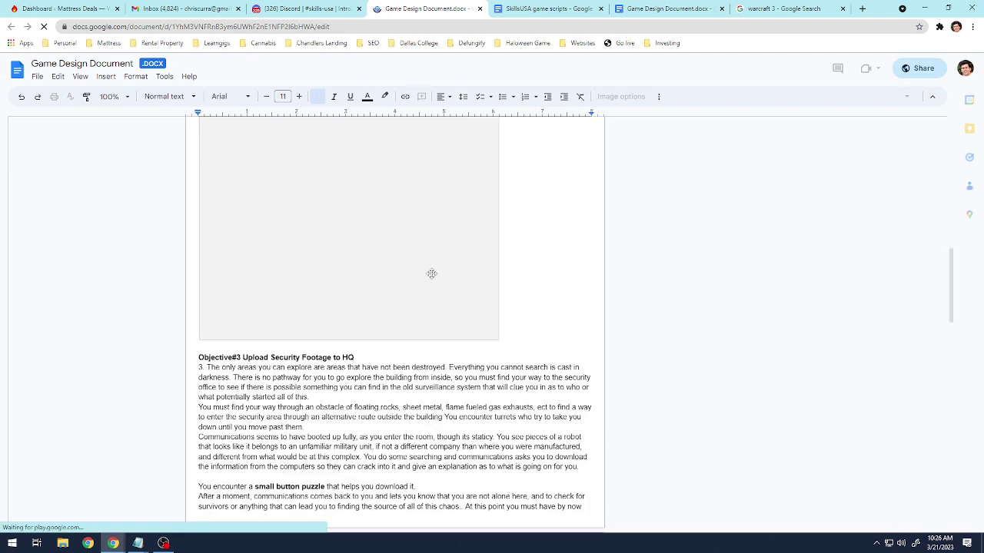
Copy the top-down floor-plan map image from the Game Design Document.
scroll(454, 328, "up", 2)
left_click(406, 305)
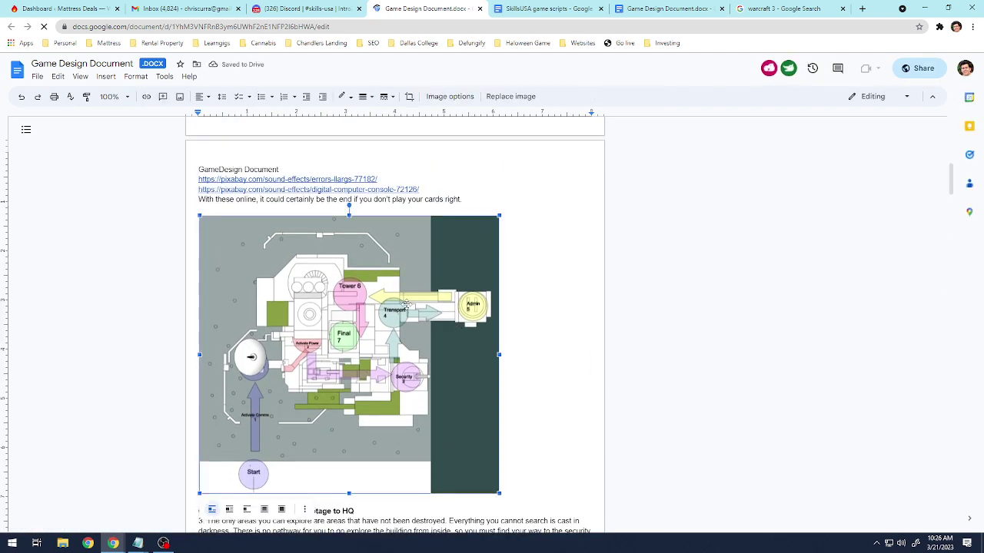
right_click(406, 305)
left_click(496, 94)
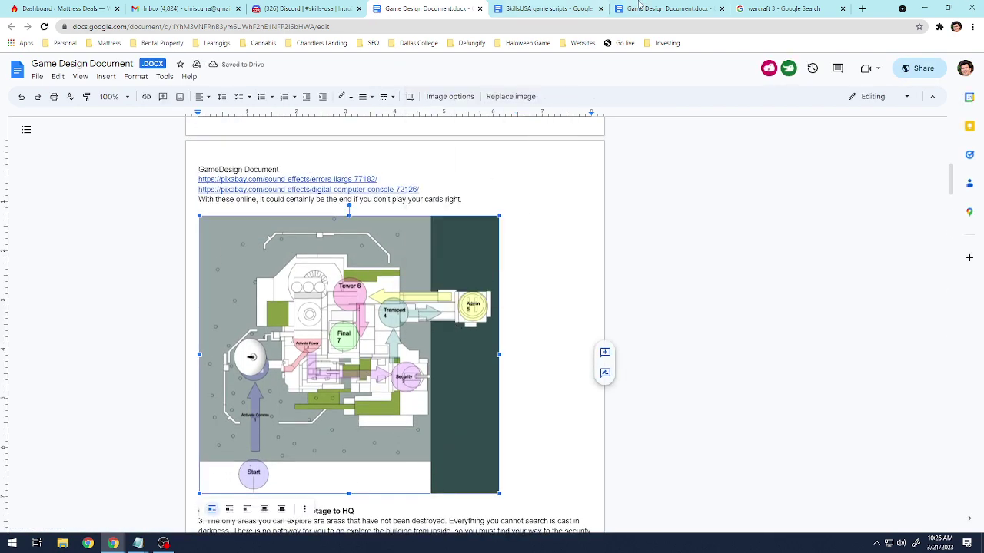
Paste the map at the top of Expansion Template, leaving an empty line above it.
left_click(159, 503)
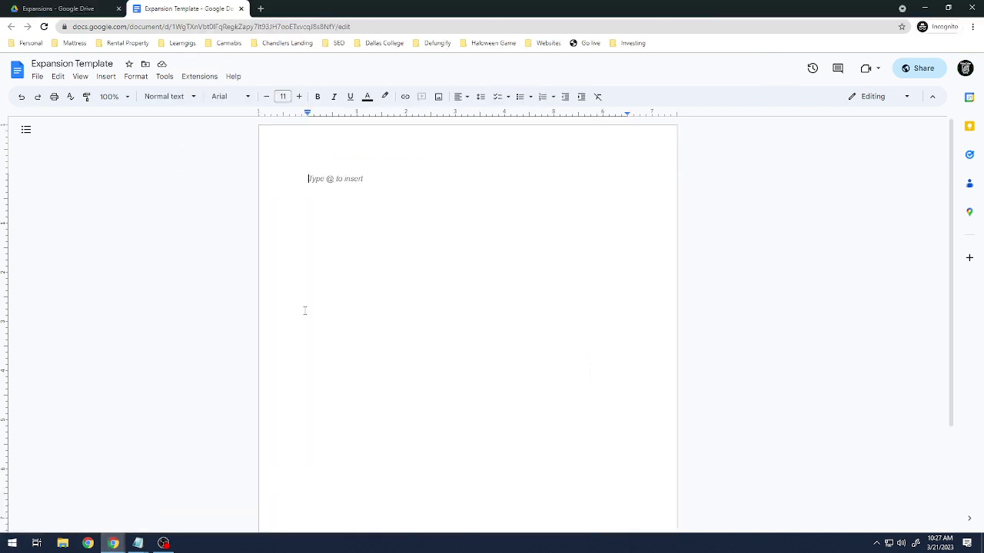
left_click(356, 199)
key("ctrl+v")
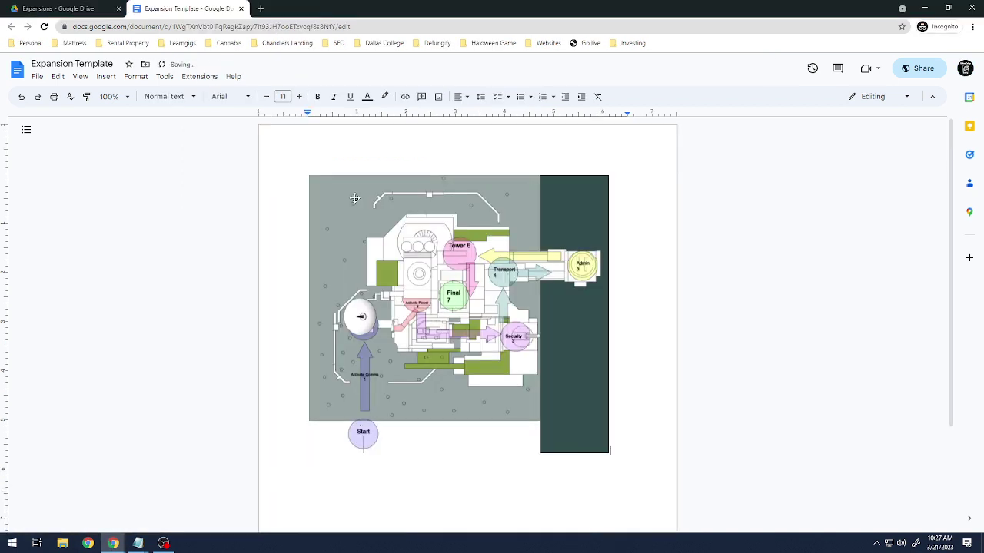
left_click(478, 271)
key("Left")
key("Up")
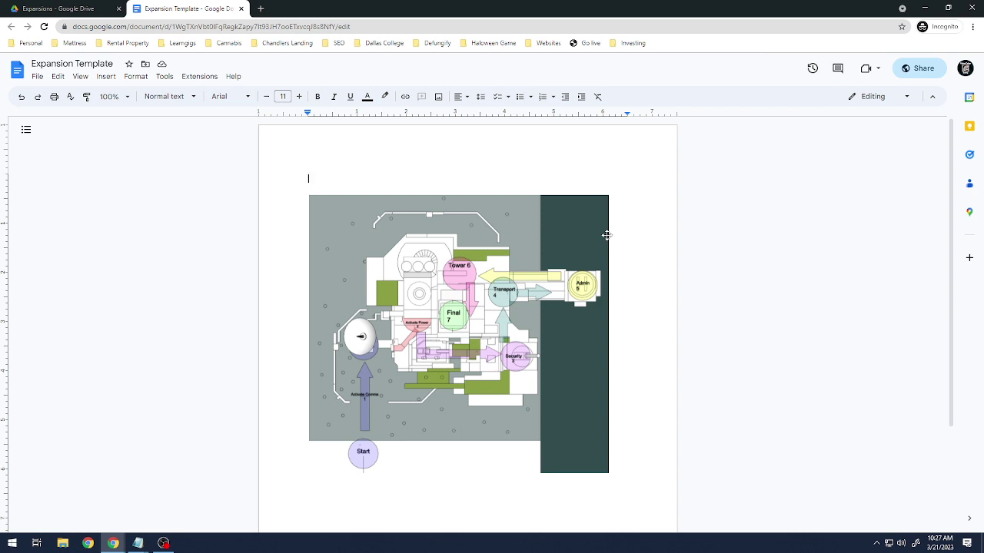
Type the title 'Planet Zero' with a 'Description' line beneath it.
type("Planet Zero")
key("Return")
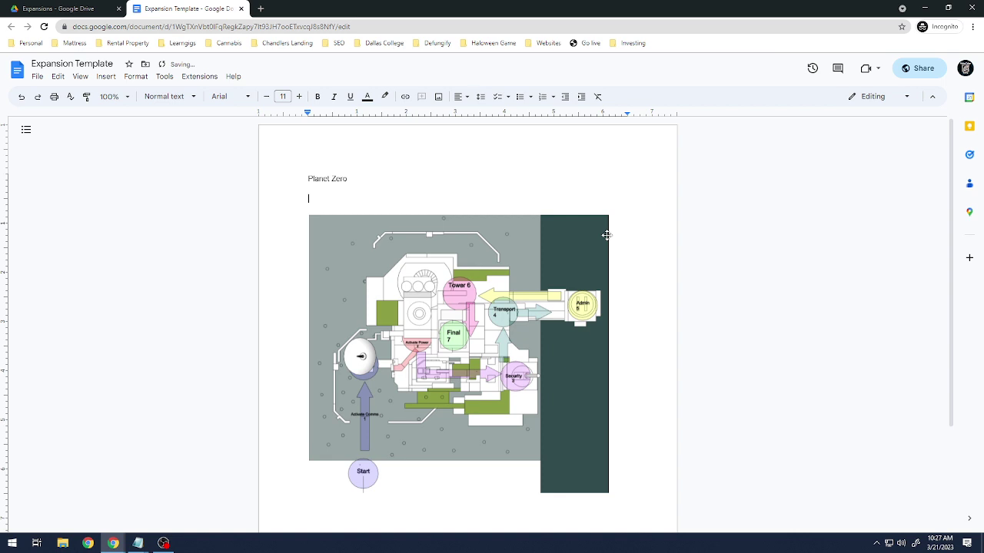
type("Description")
key("Return")
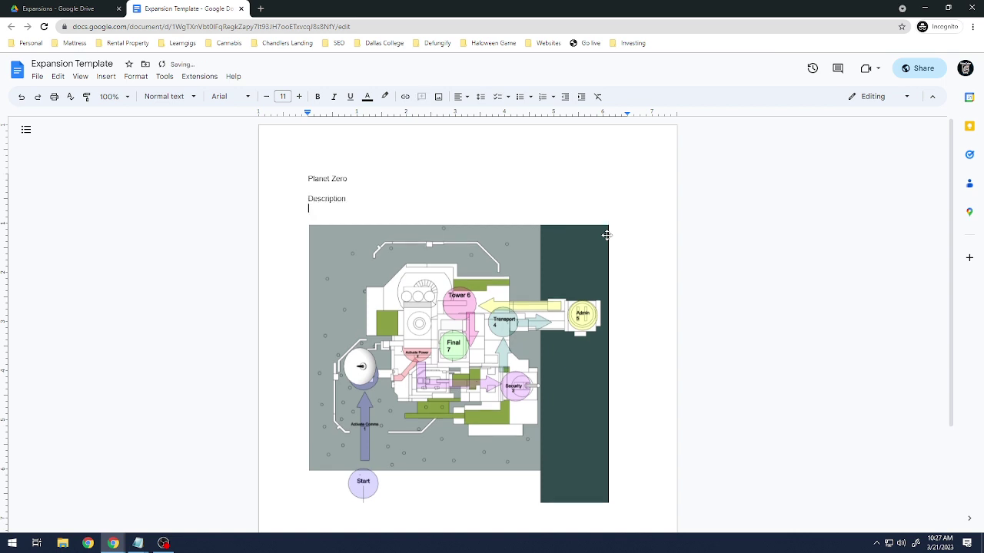
Write the description 'Find the energy source and neutralize it.', pasting in 'neutralize'.
type("Find the energy source and n")
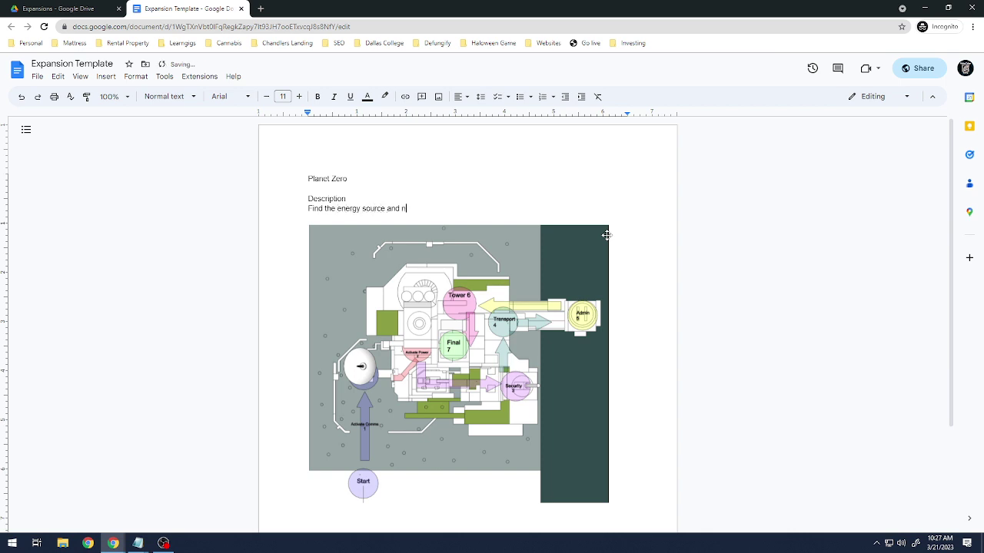
key("BackSpace")
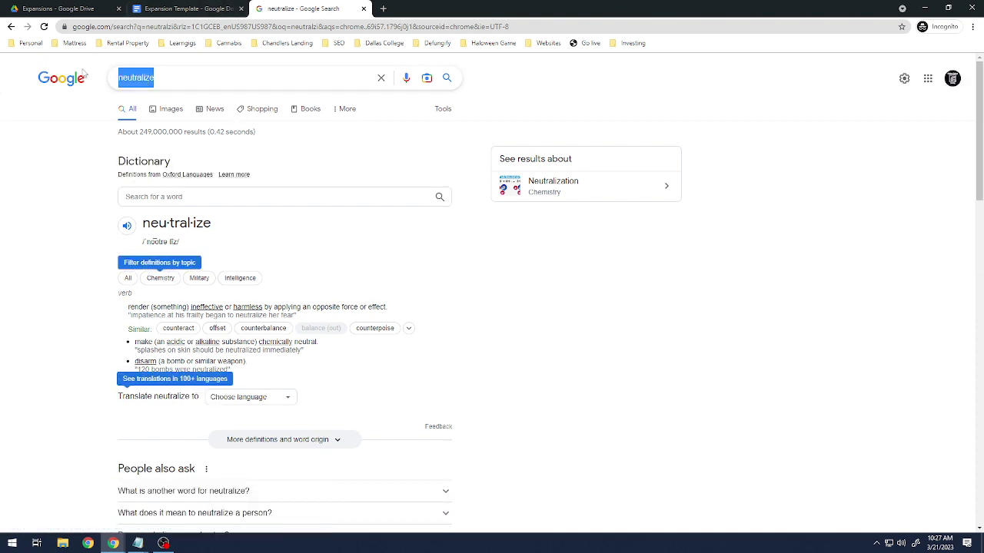
left_click(184, 8)
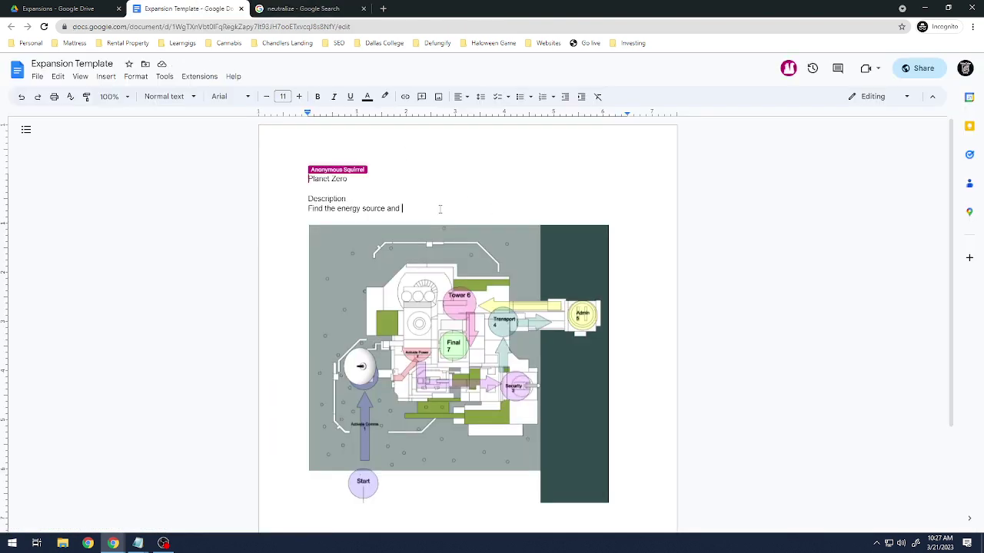
key("ctrl+v")
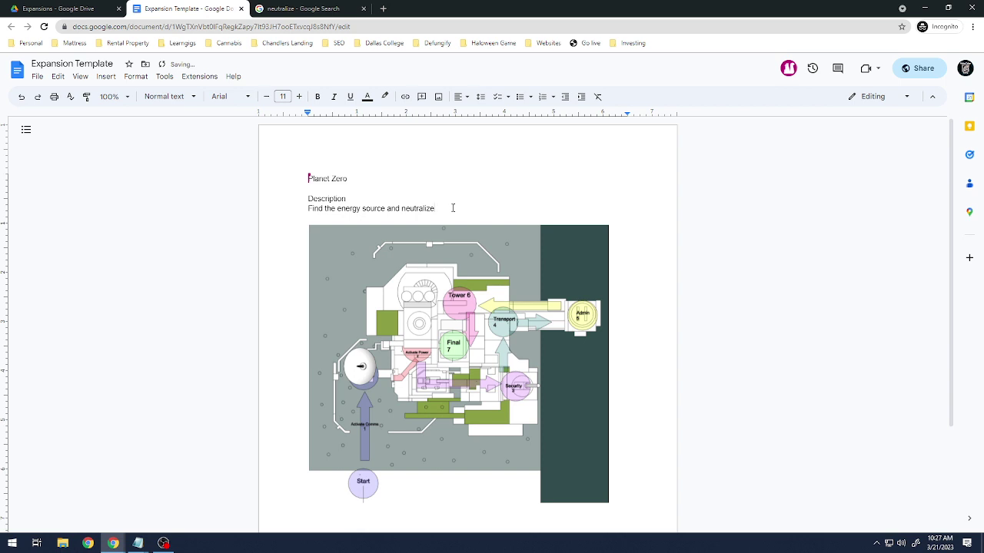
type("it.")
List 'Objective 1', 'Objective 2' and 'Objective 3' on separate lines below the map.
key("Return")
scroll(508, 204, "down", 4)
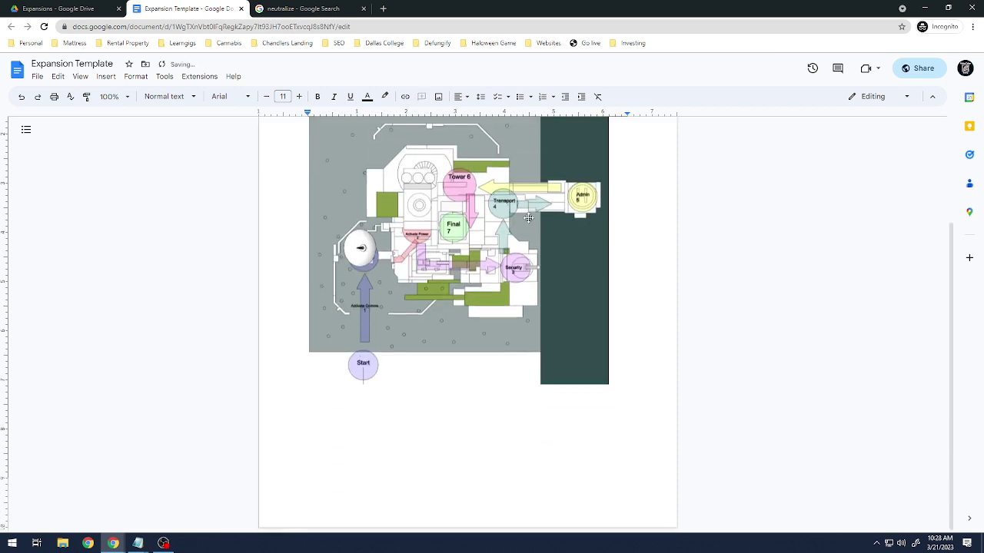
scroll(481, 339, "up", 3)
scroll(546, 351, "down", 3)
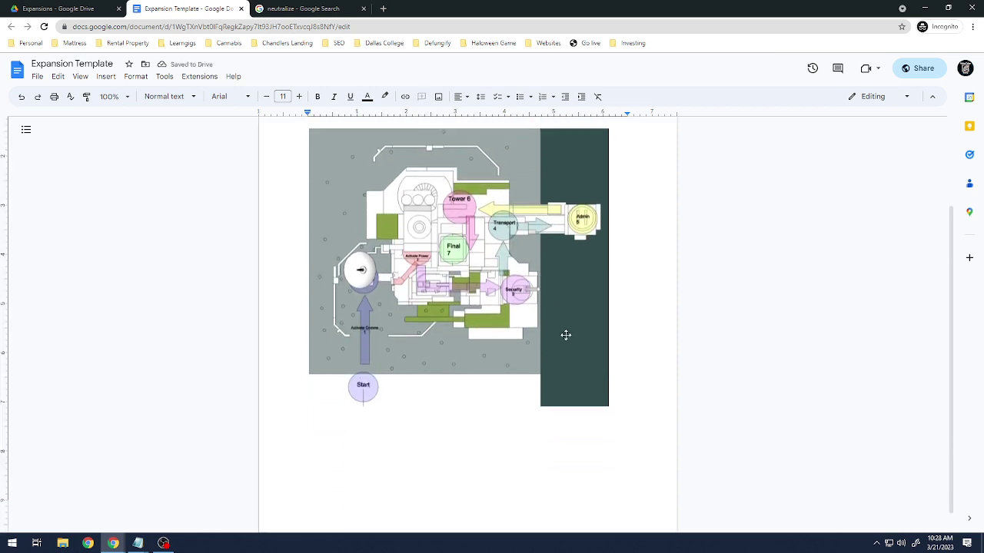
left_click(636, 325)
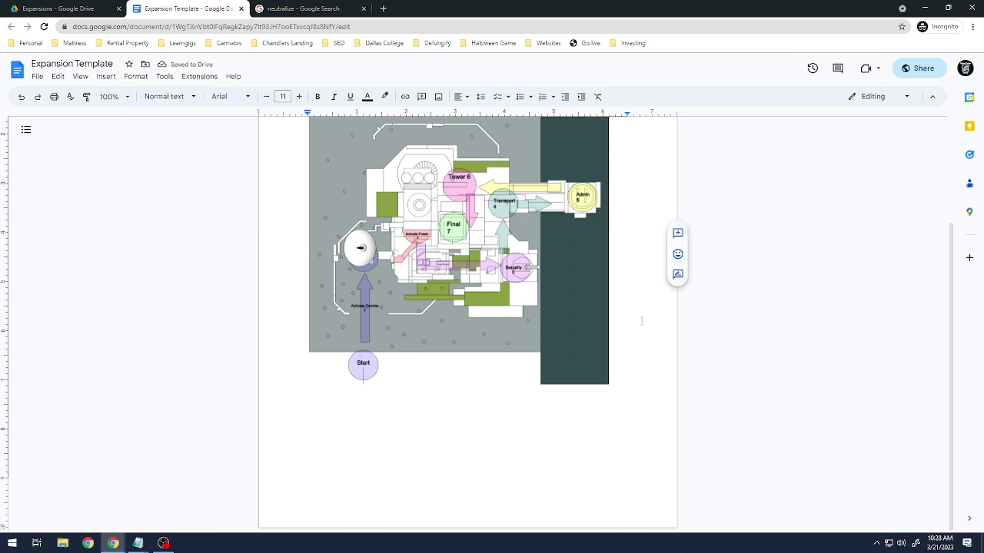
key("Return")
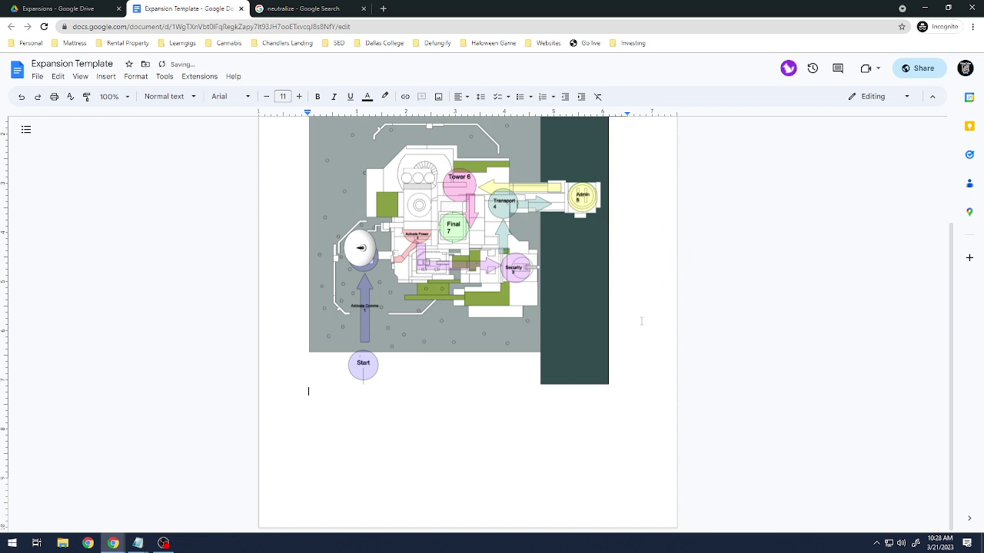
type("Objective 1")
key("Return")
type("Objective 2")
key("Return")
type("Objec")
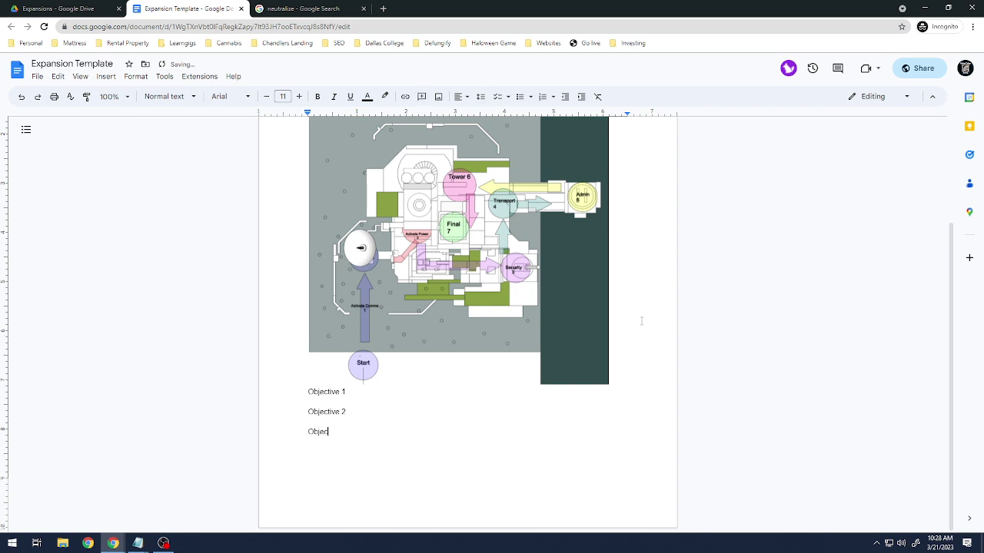
type("tive 3")
Add the Objective 1 detail: player is told by Uplink to navigate to the comms tower.
key("Return")
key("Return")
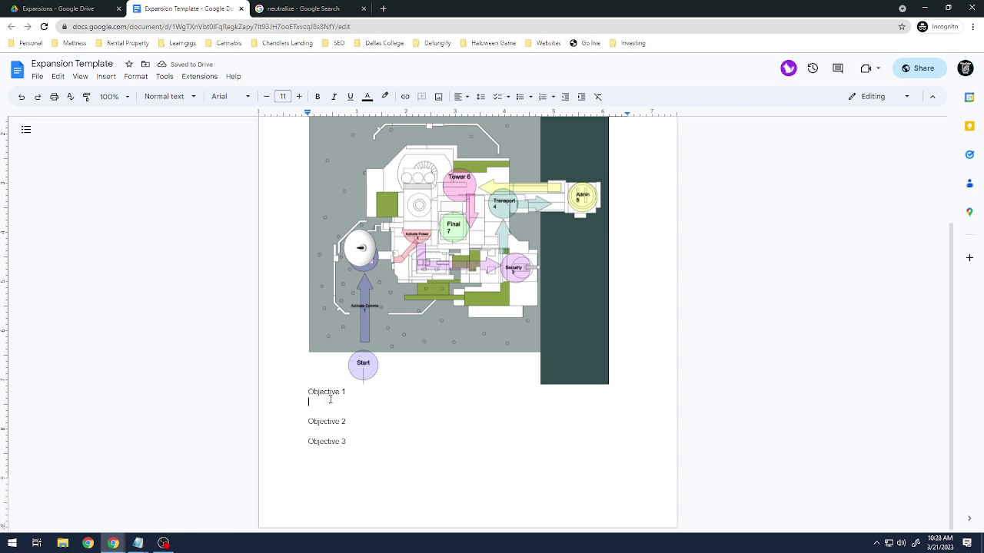
type("Player will start and is told ")
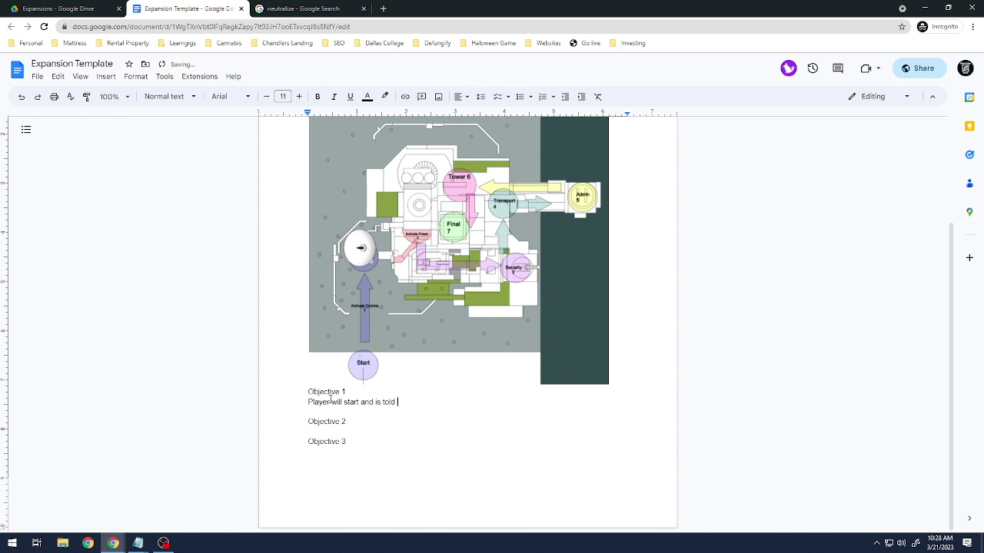
type("... by u")
key("BackSpace")
type("Upd")
key("BackSpace")
type("link. Player needs to ")
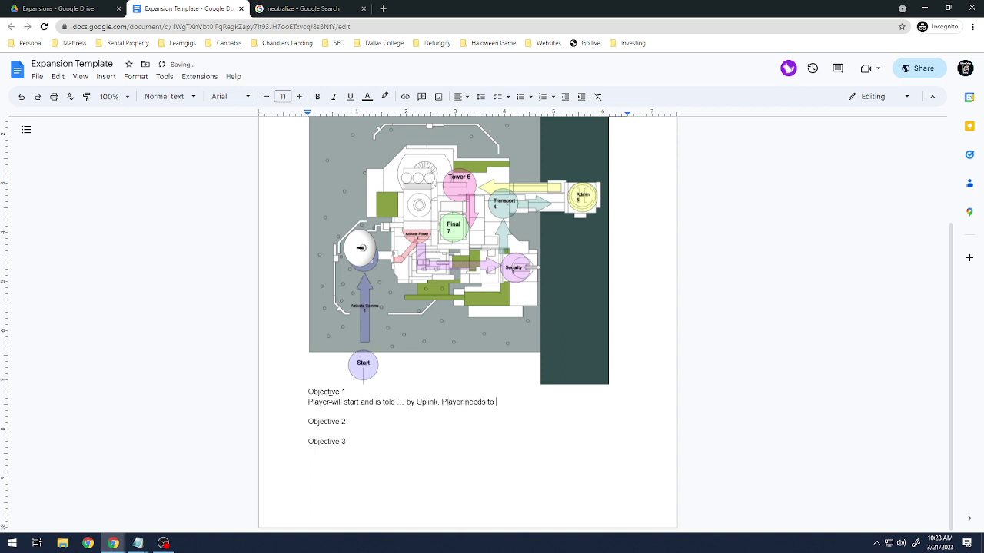
type("navigate to the comms to")
type("wer")
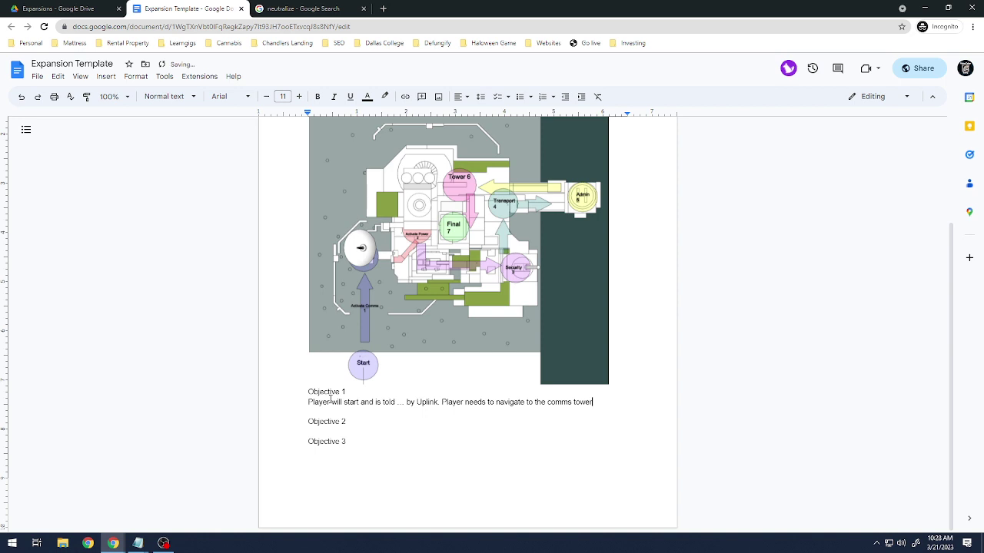
type(".")
key("ctrl+Home")
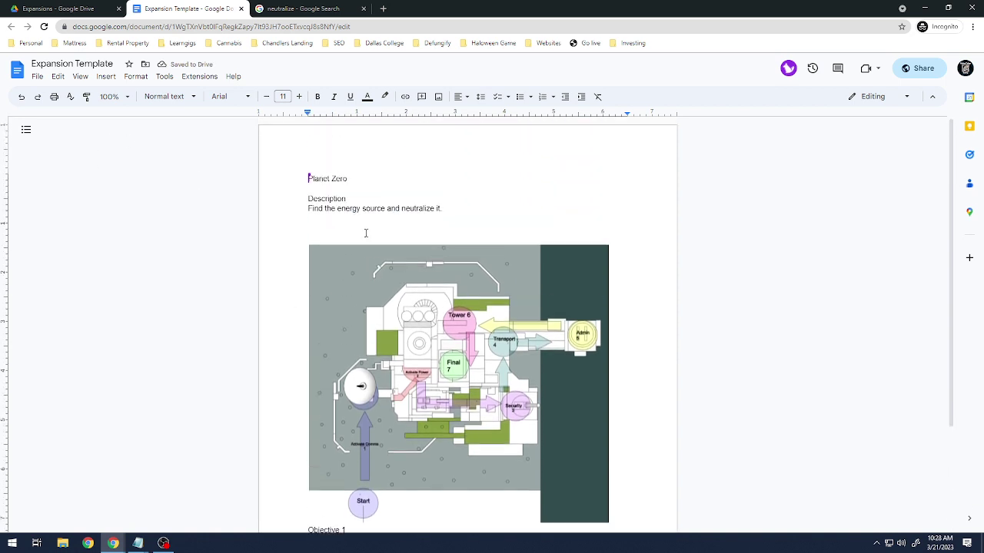
double_click(362, 228)
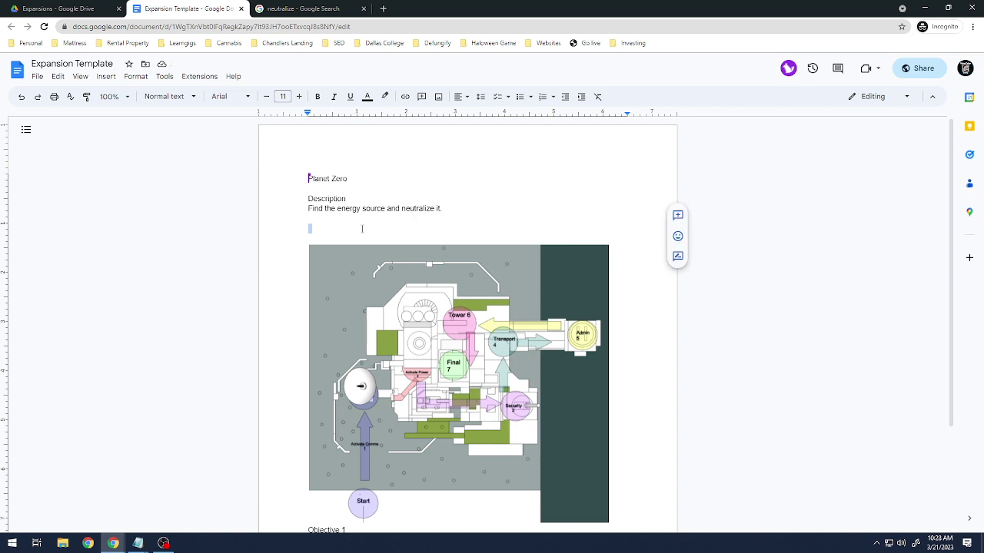
Label the map 'Topdown' on the line above it, then switch to the Expansions Drive tab.
type("Tow")
key("BackSpace")
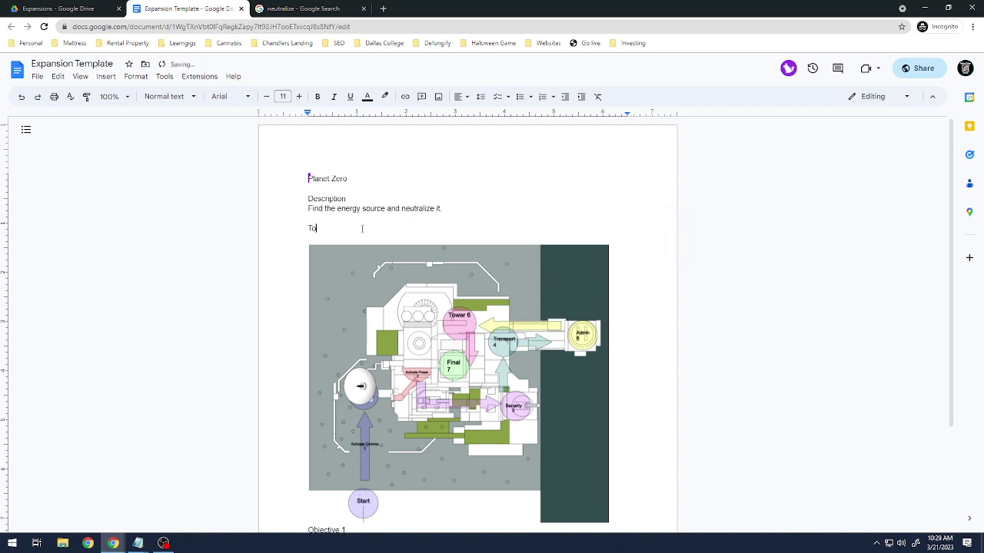
type("pdown")
scroll(362, 228, "down", 2)
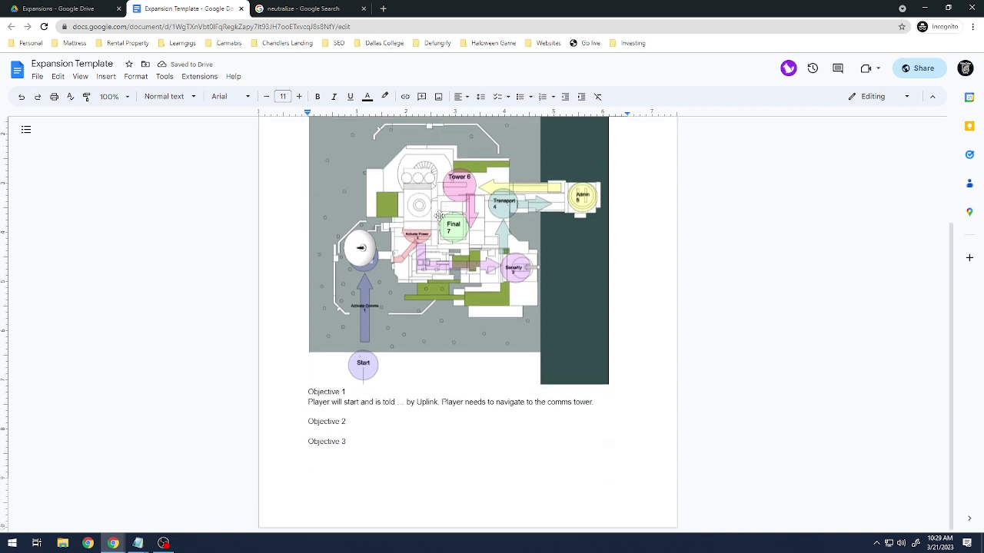
scroll(549, 398, "up", 2)
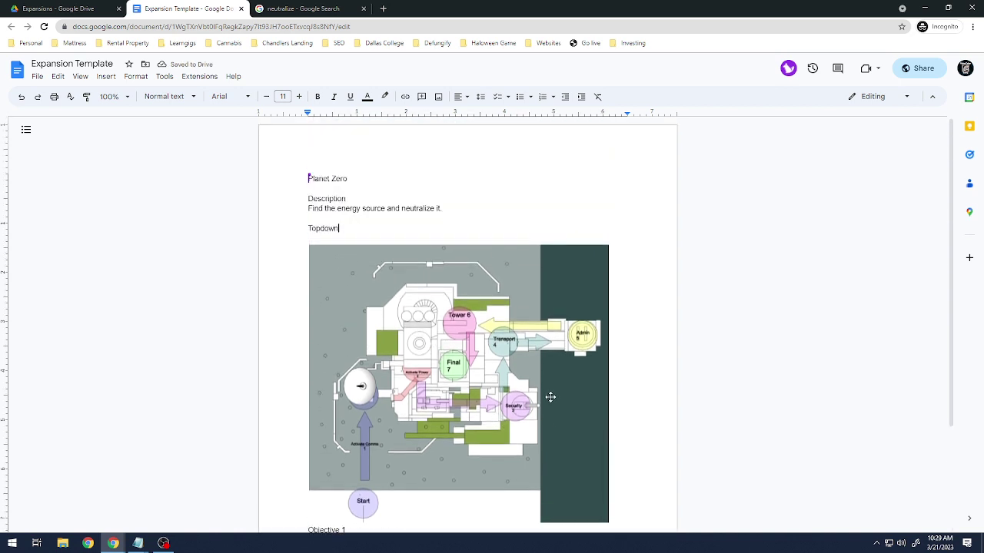
scroll(554, 393, "down", 2)
scroll(551, 395, "up", 2)
scroll(551, 396, "down", 2)
scroll(552, 395, "up", 2)
scroll(469, 429, "down", 2)
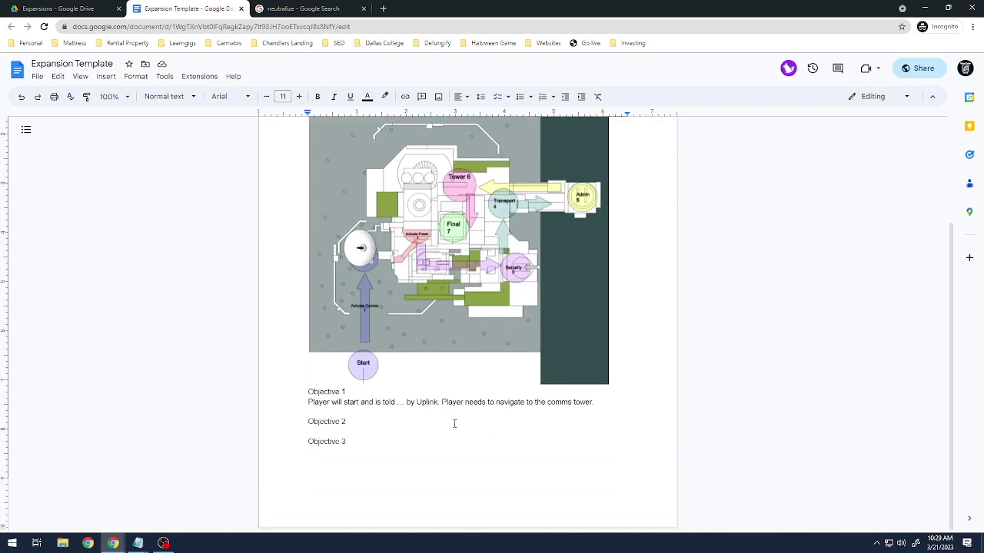
left_click(639, 402)
scroll(638, 402, "up", 2)
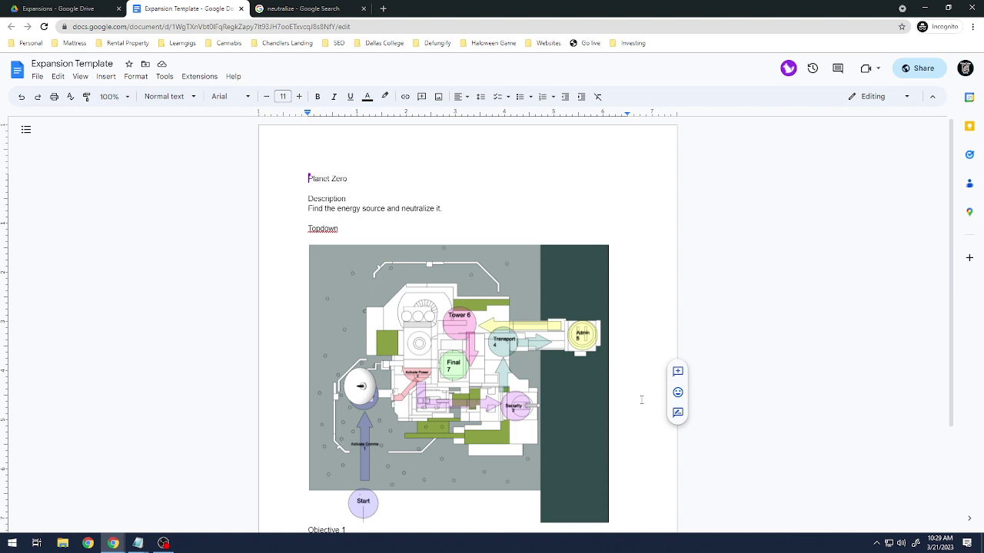
left_click(46, 9)
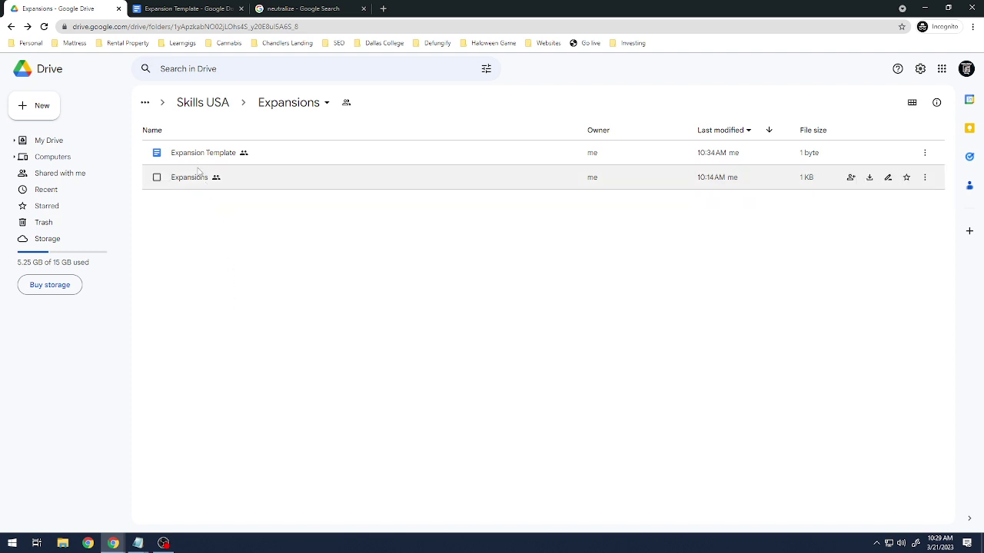
Open the Expansions sheet, widen column B and enter 'Planet Zero' in A2.
double_click(249, 184)
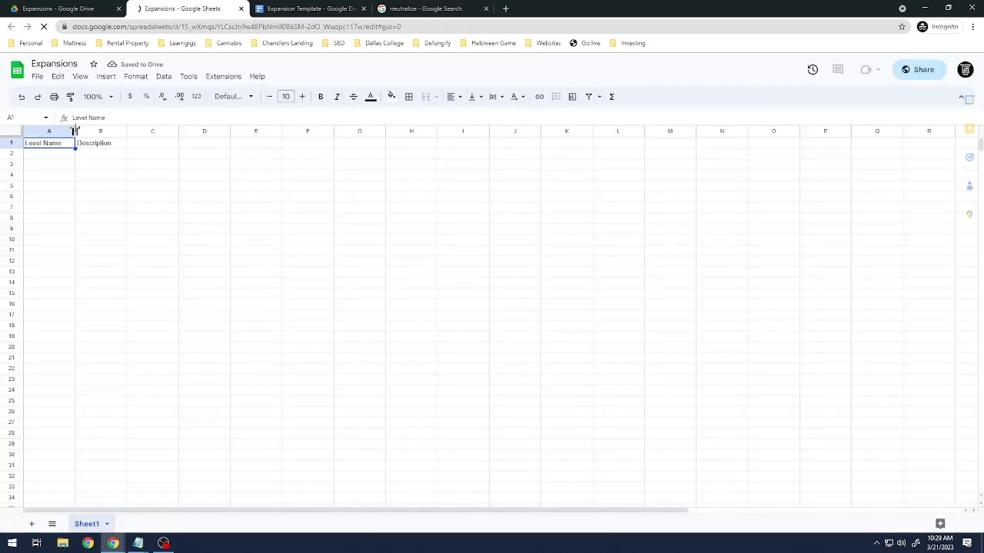
left_click(53, 154)
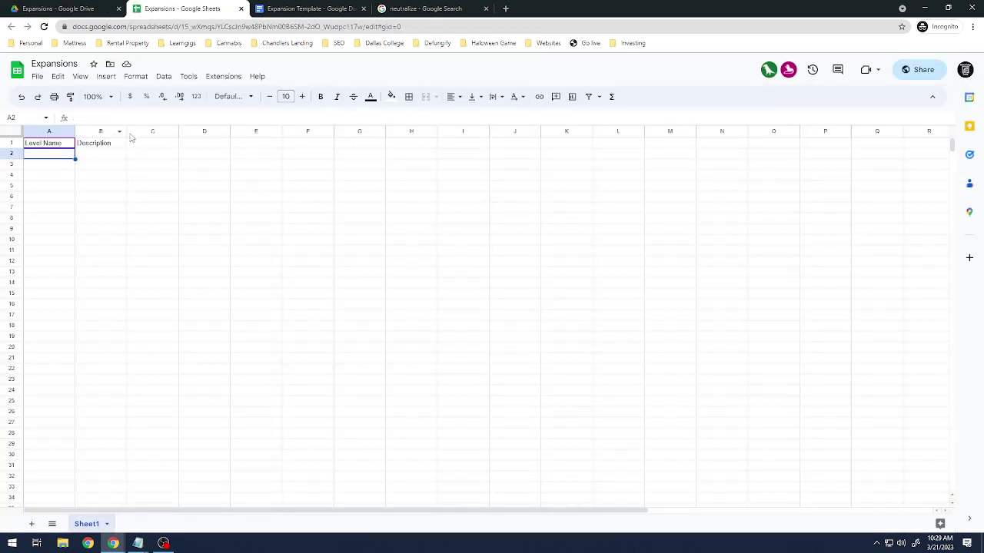
left_click_drag(127, 131, 299, 132)
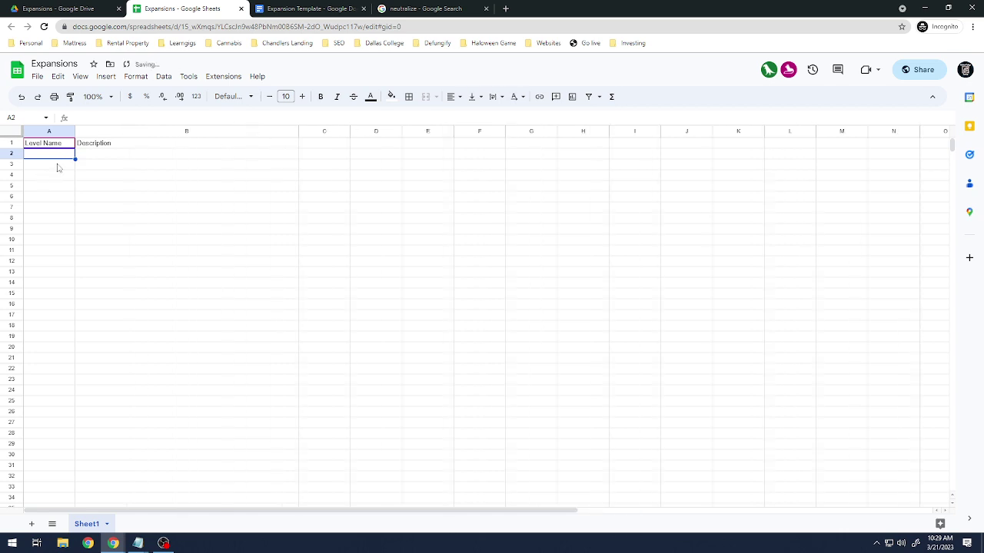
left_click(58, 168)
left_click(56, 157)
type("Planet Zero")
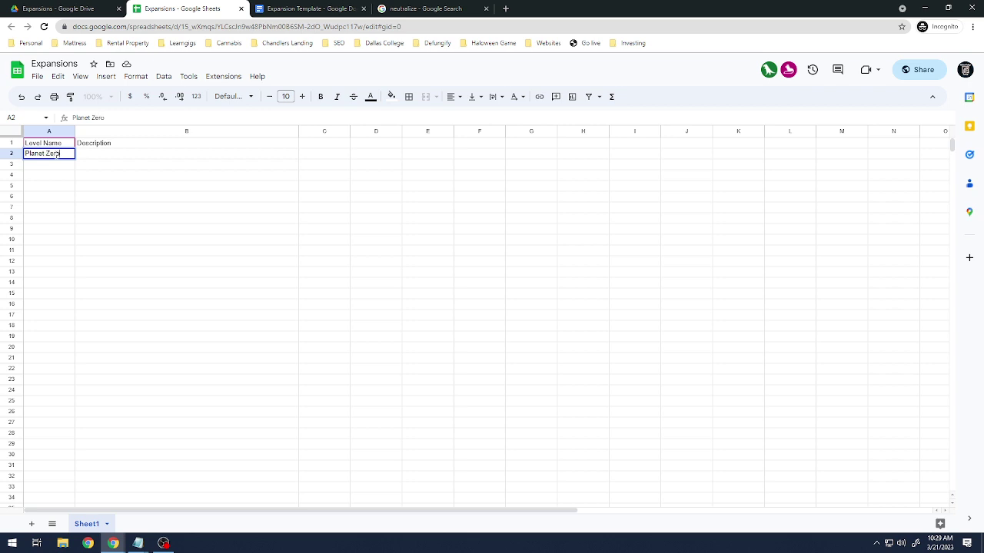
key("Tab")
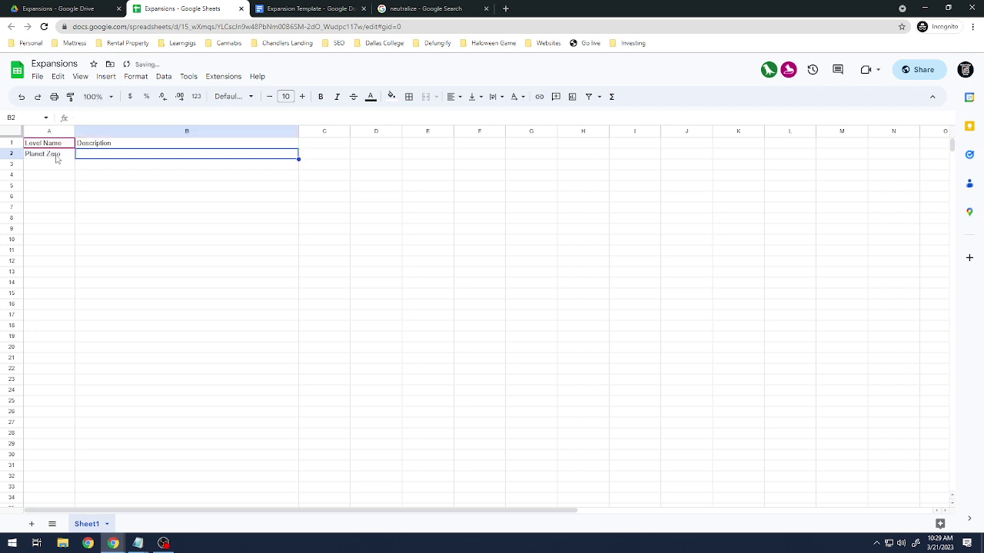
Add a 'My Name' header in C1 with the author's full name in C2.
left_click_drag(402, 134, 421, 136)
left_click(369, 143)
type("My ")
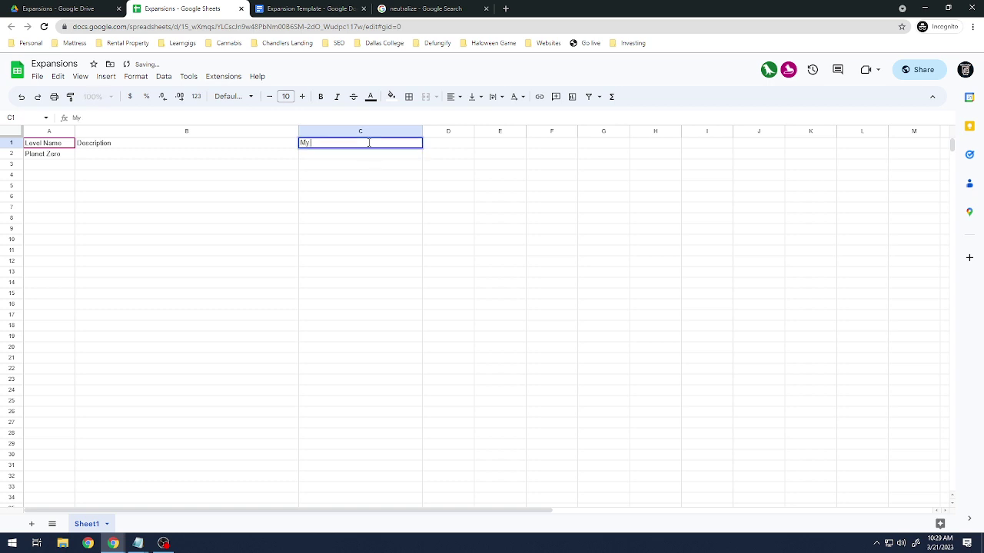
type("Name")
key("Return")
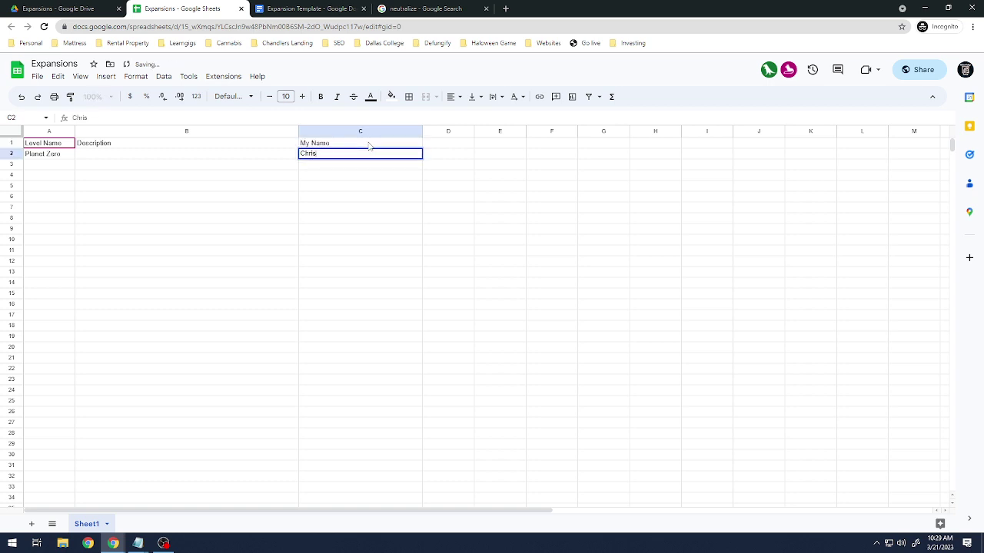
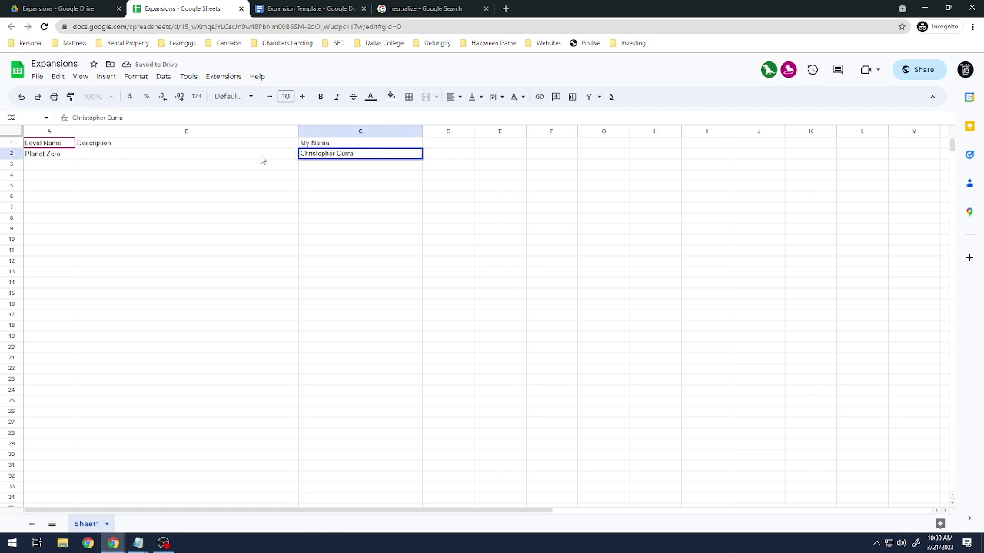
left_click(168, 160)
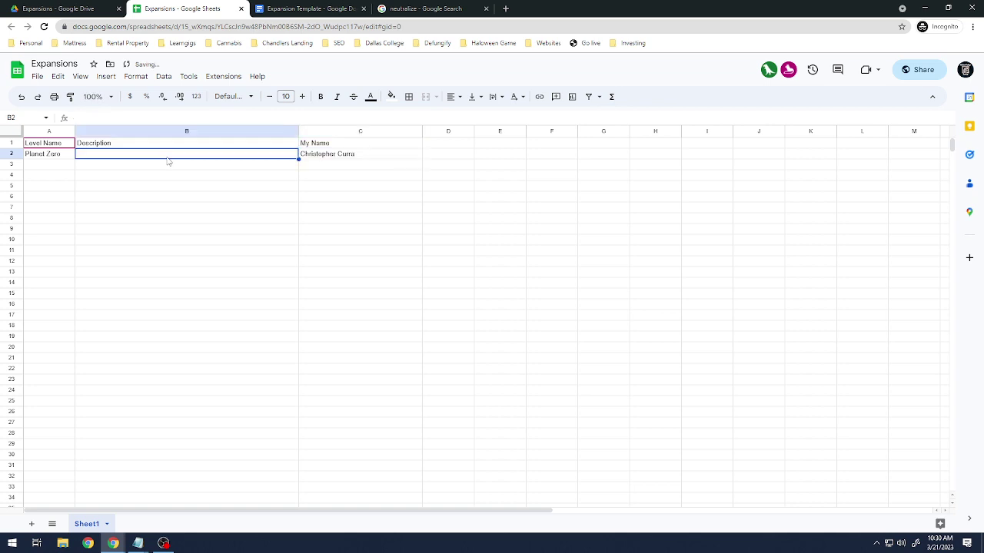
Copy the description from Expansion Template and paste it into cell B2.
left_click(308, 9)
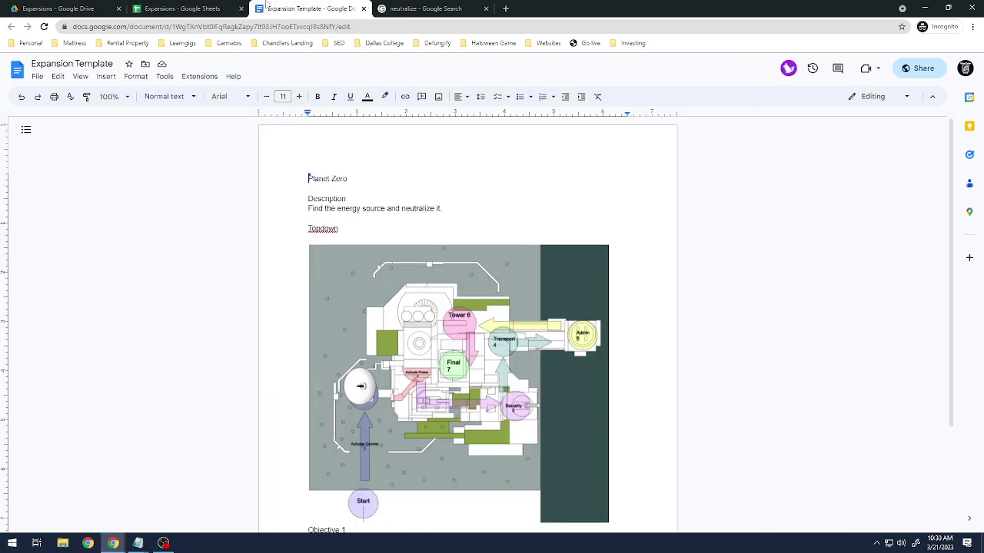
scroll(446, 366, "down", 1)
scroll(446, 346, "up", 2)
left_click_drag(442, 208, 308, 208)
key("ctrl+c")
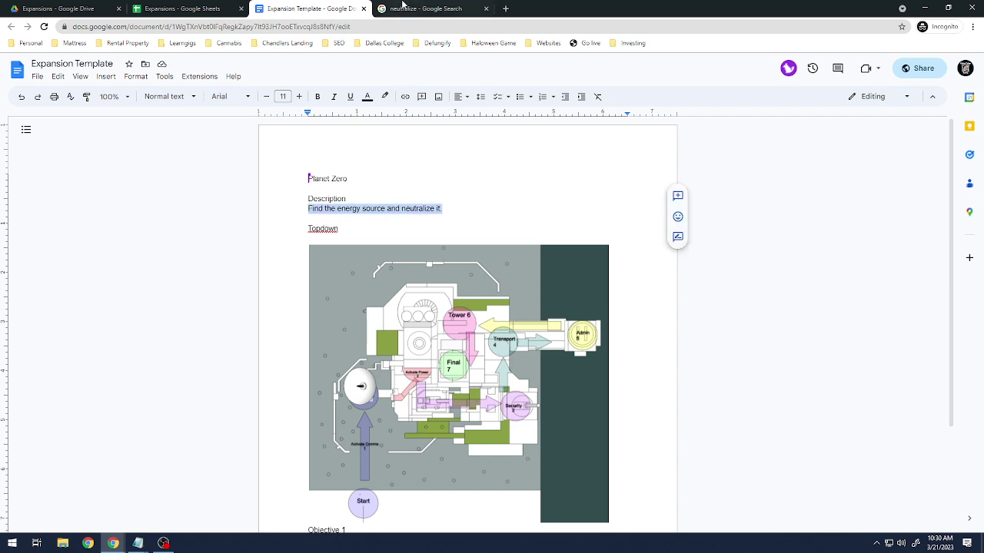
left_click(169, 9)
left_click(168, 163)
left_click(168, 153)
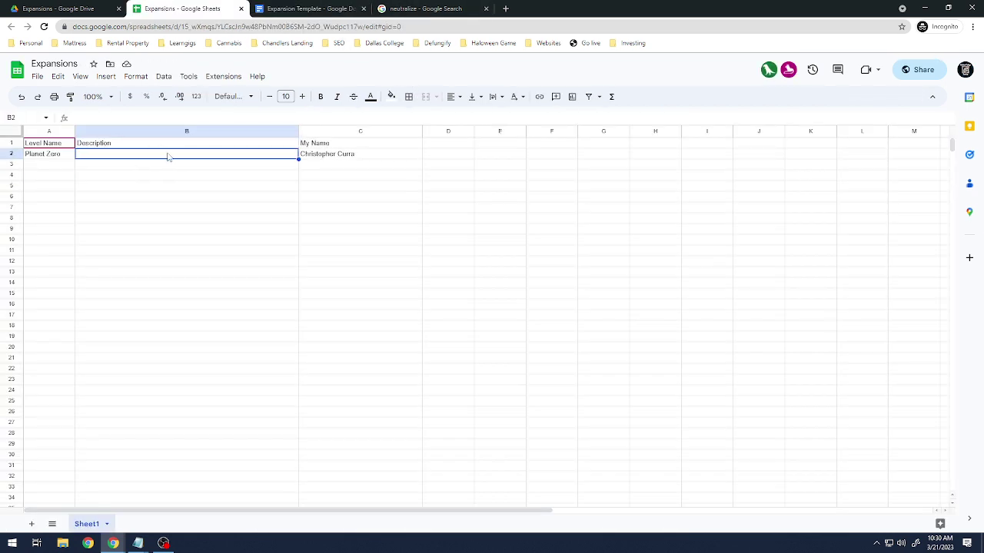
key("ctrl+v")
left_click(205, 198)
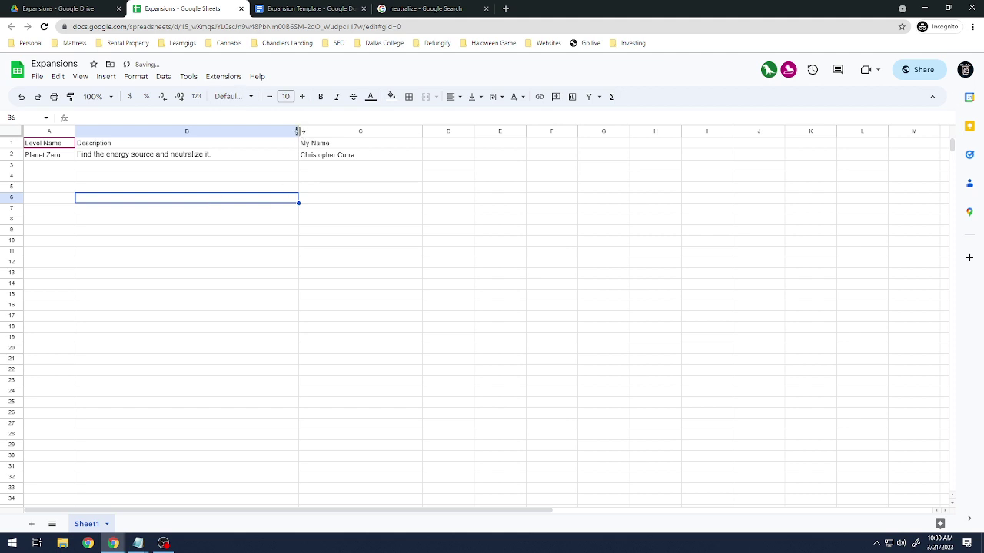
Resize columns A, B and C to fit their contents.
left_click_drag(299, 131, 291, 132)
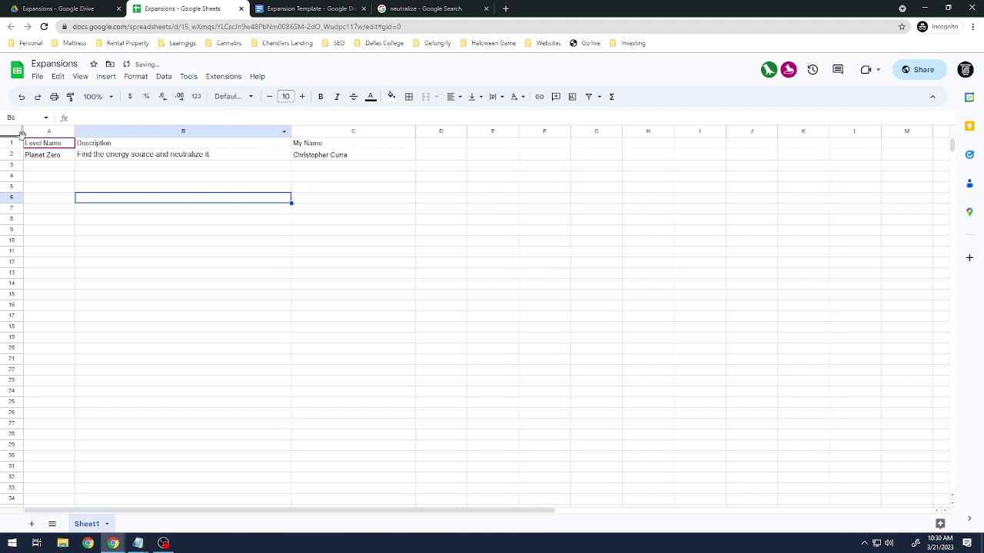
left_click_drag(74, 132, 109, 131)
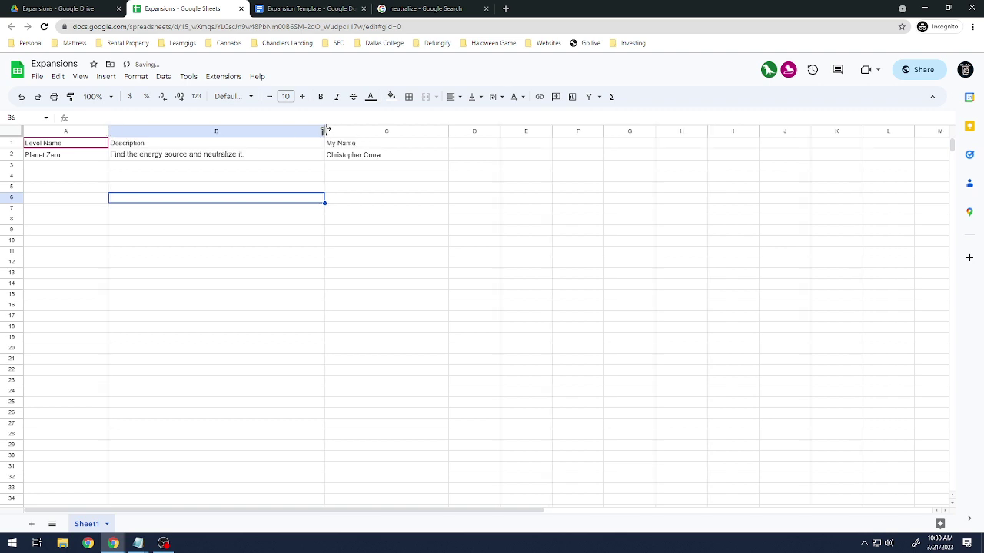
left_click_drag(325, 131, 344, 132)
left_click_drag(436, 132, 571, 131)
left_click(474, 154)
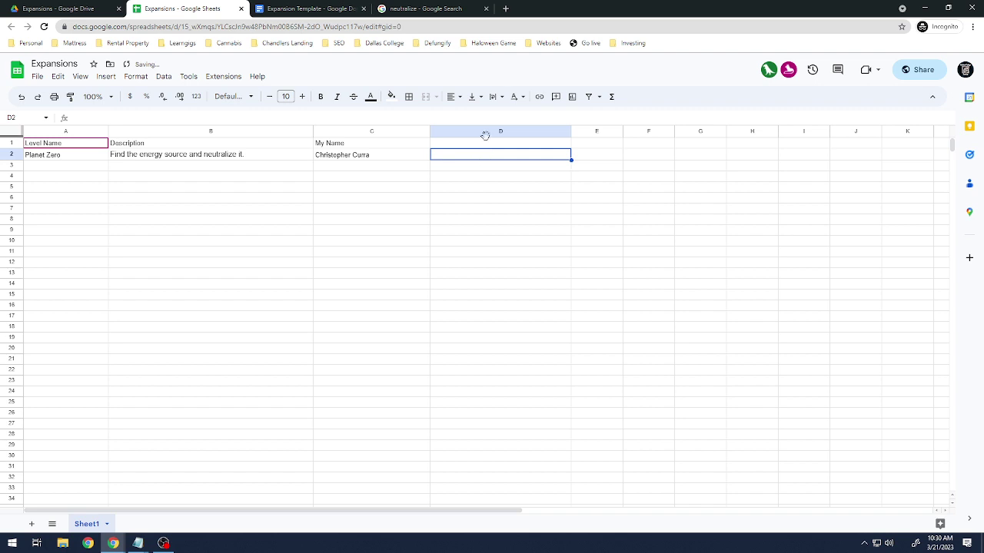
Add an 'Email' header in D1 with the author's e-mail address in D2.
left_click(483, 144)
type("Email")
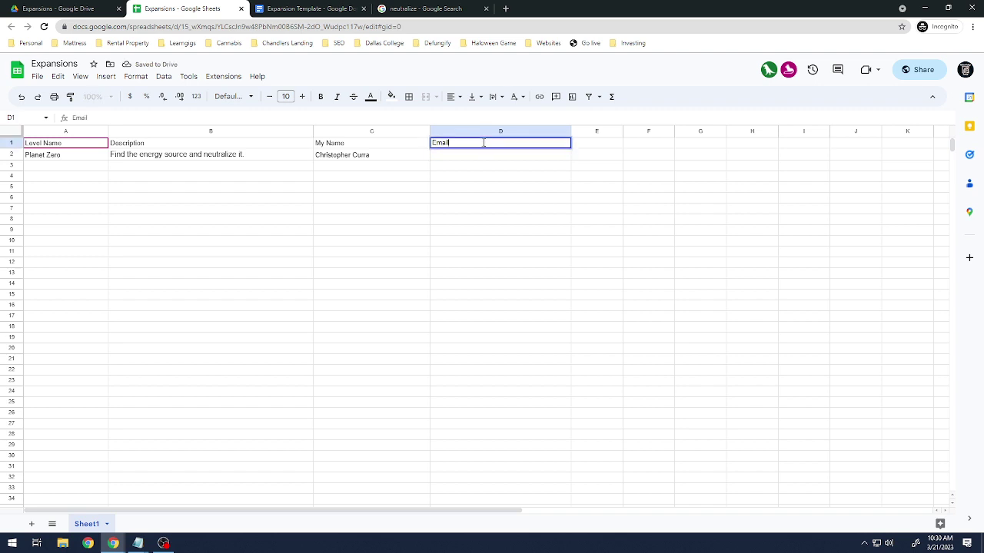
key("Return")
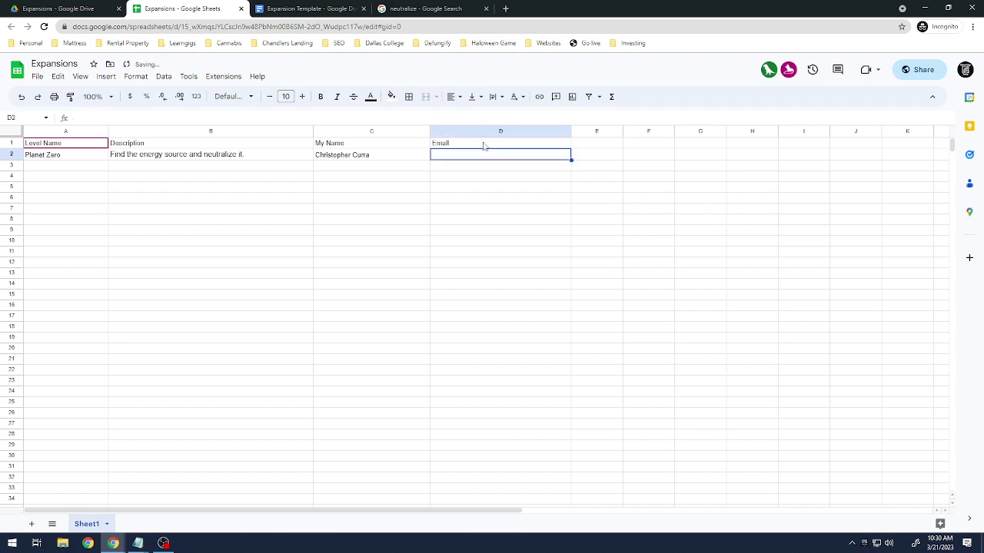
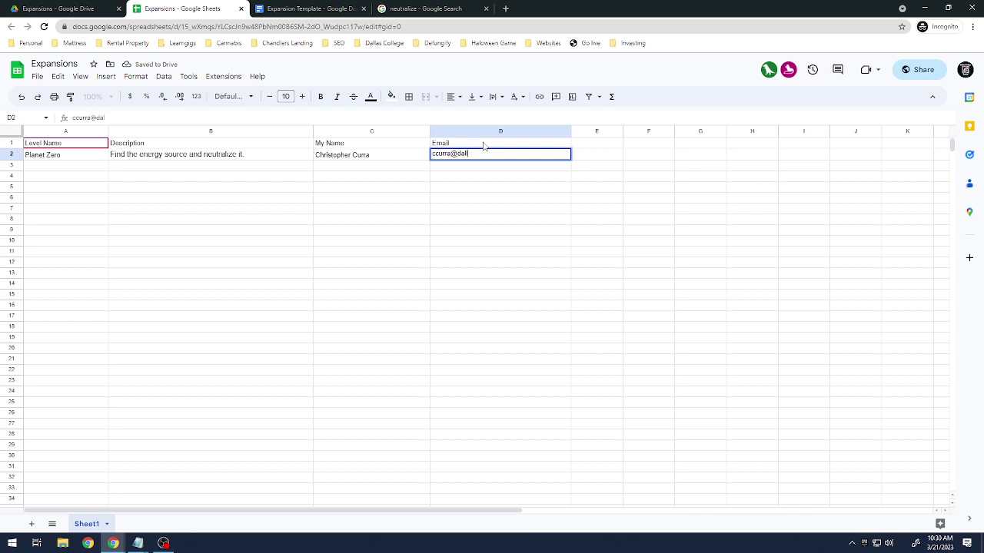
key("Return")
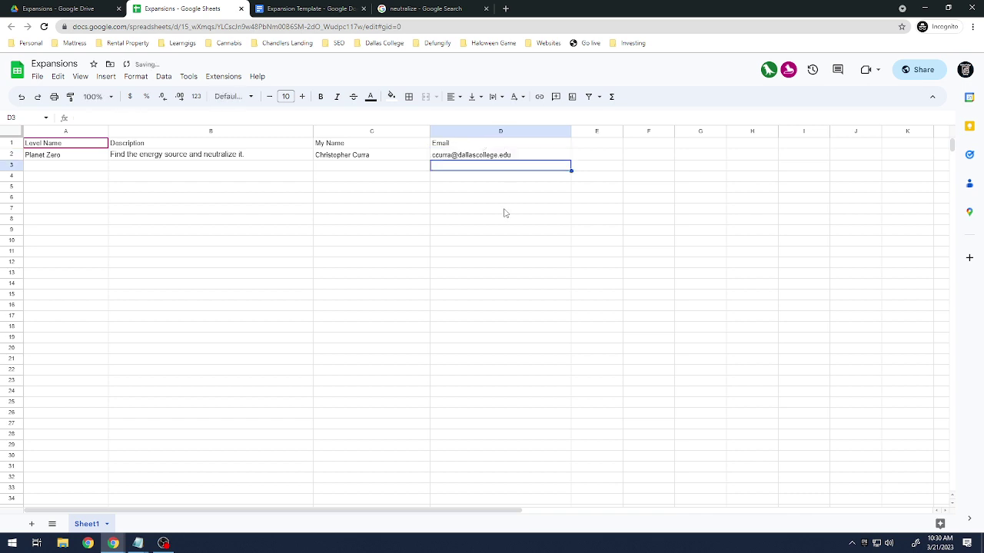
left_click(295, 7)
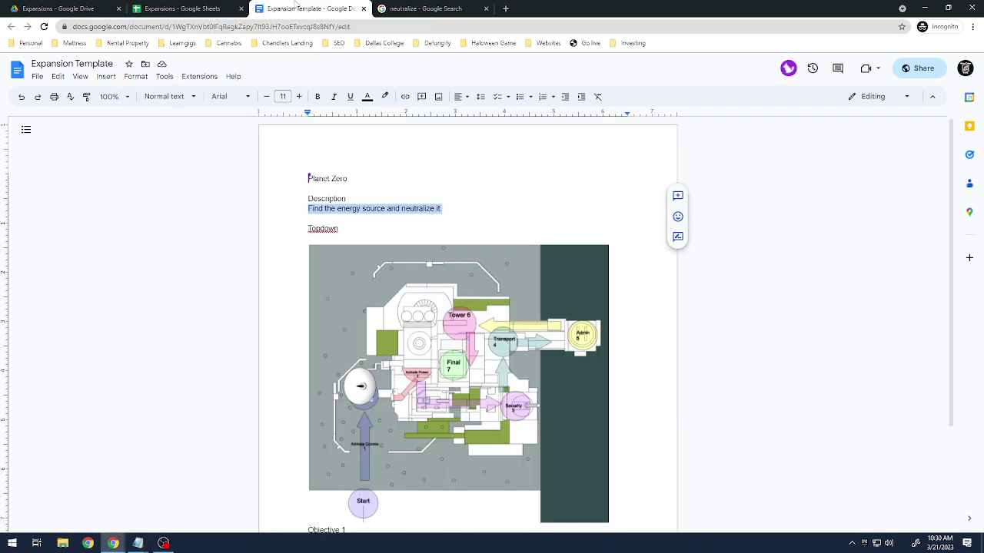
scroll(240, 352, "down", 2)
scroll(248, 344, "up", 2)
scroll(506, 267, "down", 2)
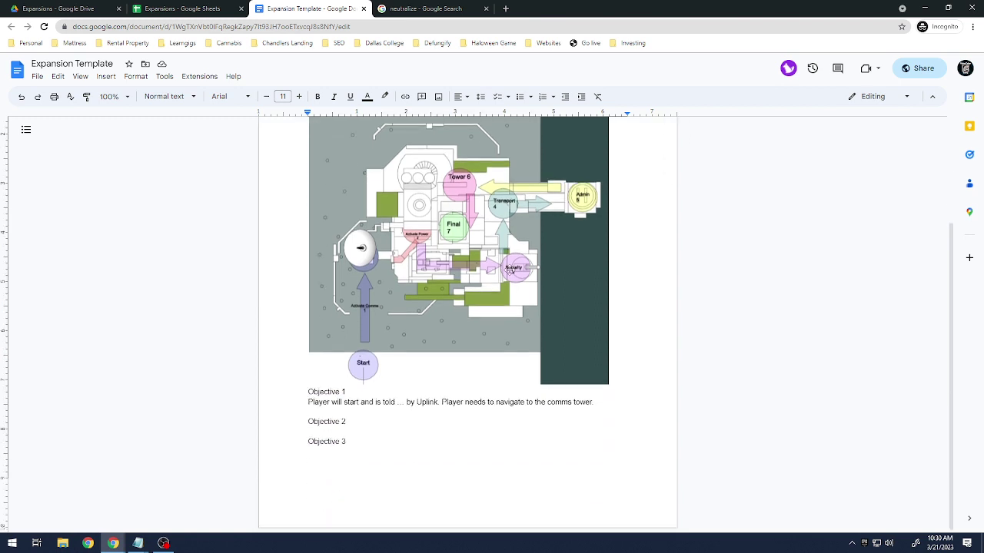
scroll(513, 277, "up", 2)
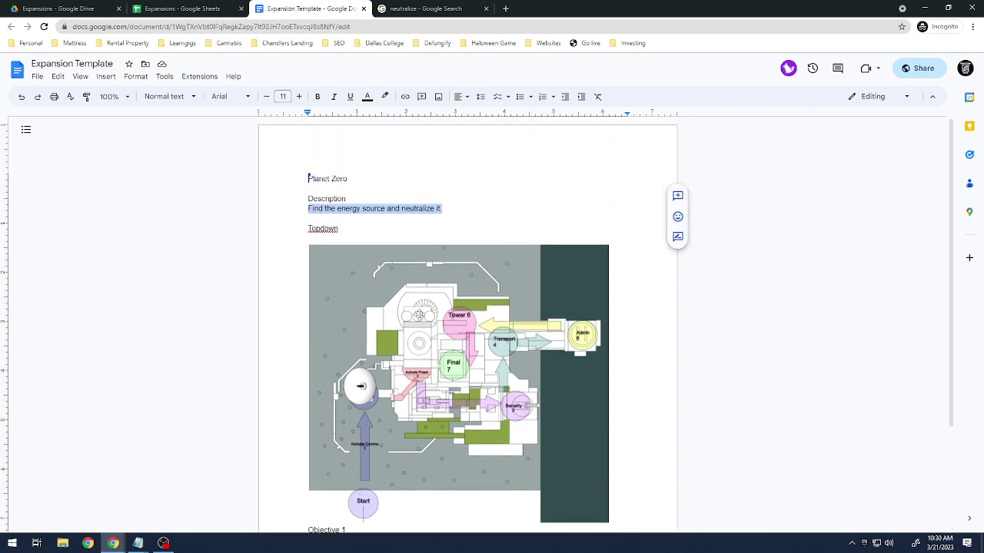
scroll(406, 306, "down", 1)
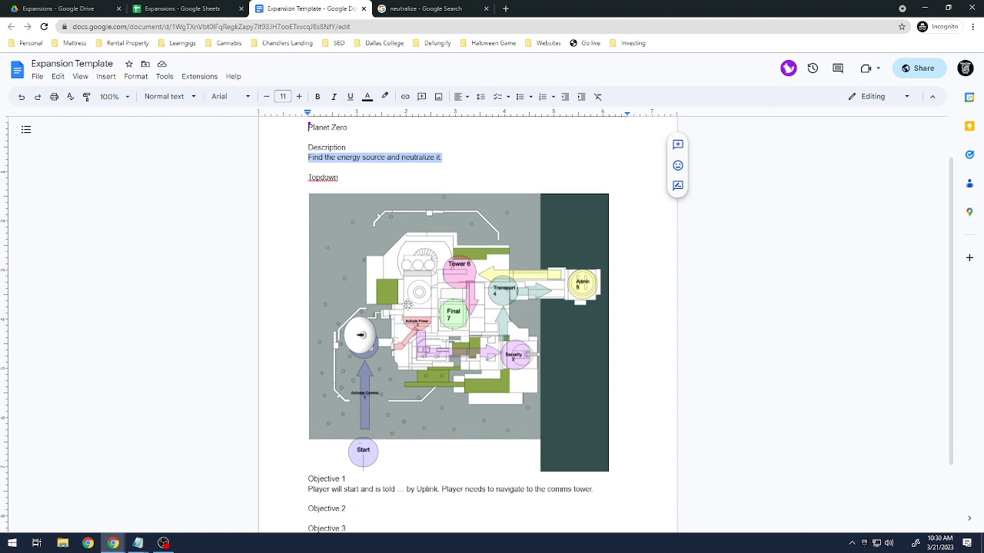
scroll(453, 299, "down", 2)
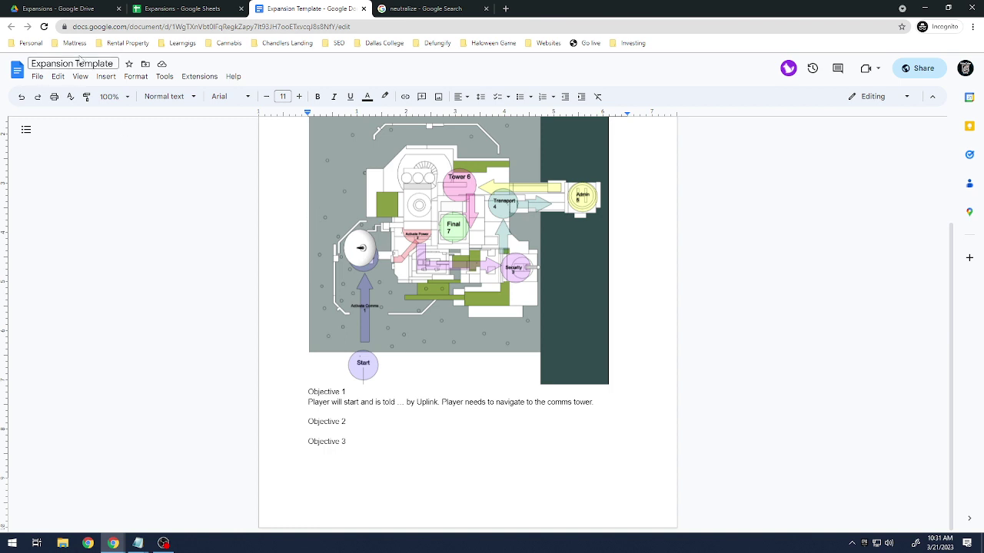
Navigate Drive to the Skills USA folder and open Game Design Document.docx.
left_click(94, 7)
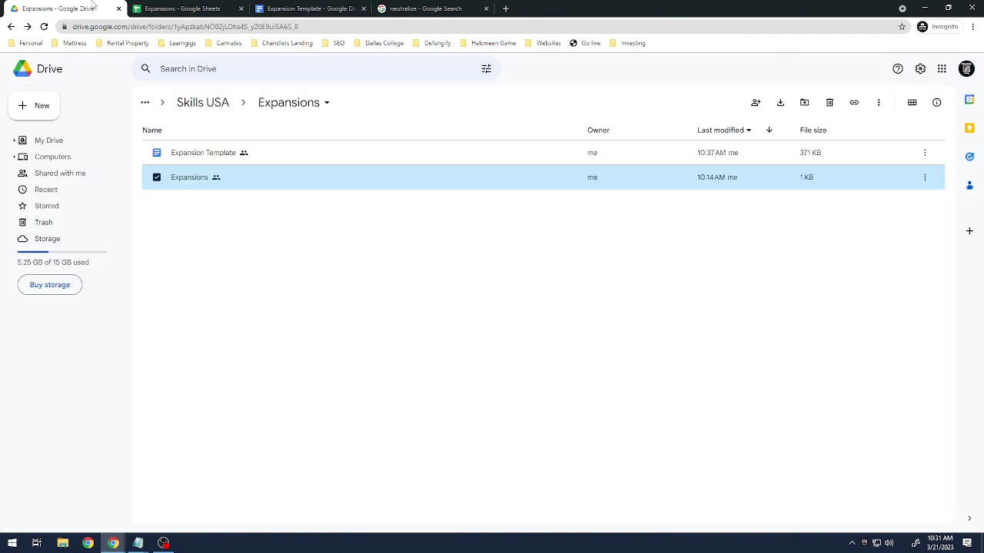
left_click(292, 292)
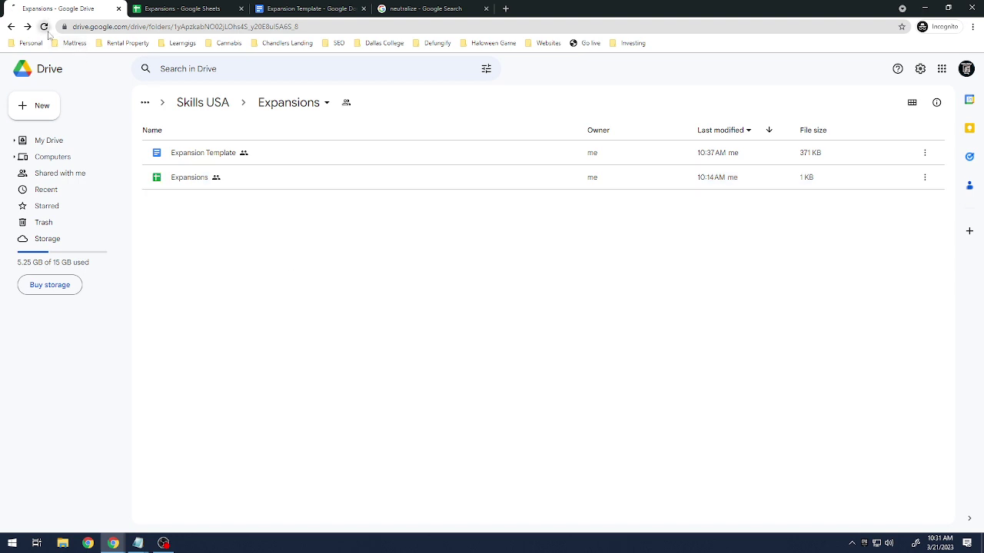
left_click(44, 27)
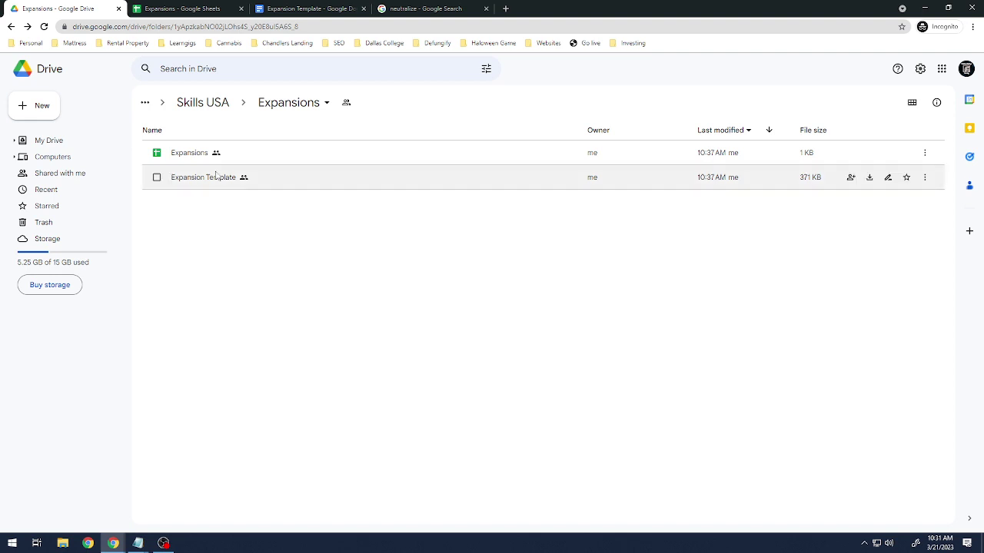
left_click(211, 105)
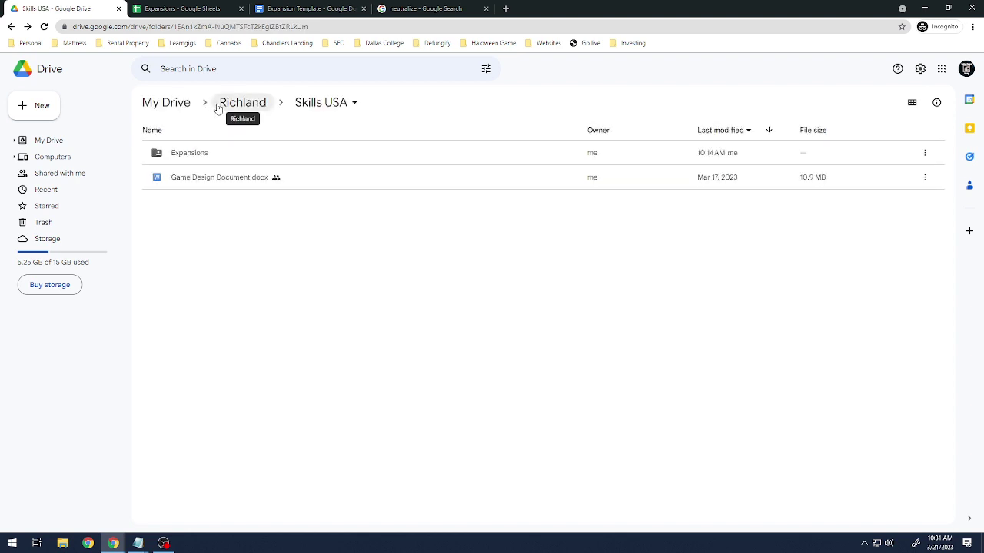
left_click(321, 104)
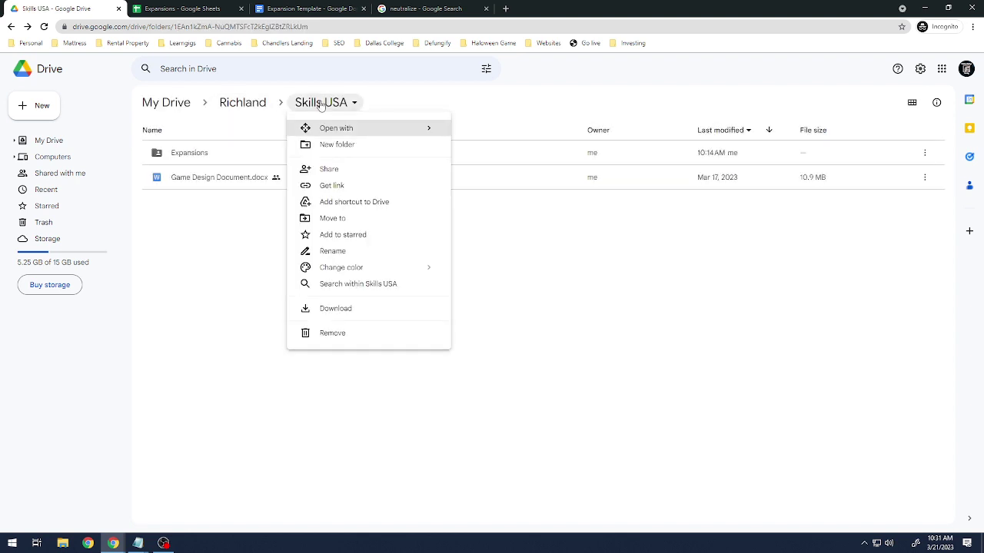
left_click(321, 103)
double_click(220, 152)
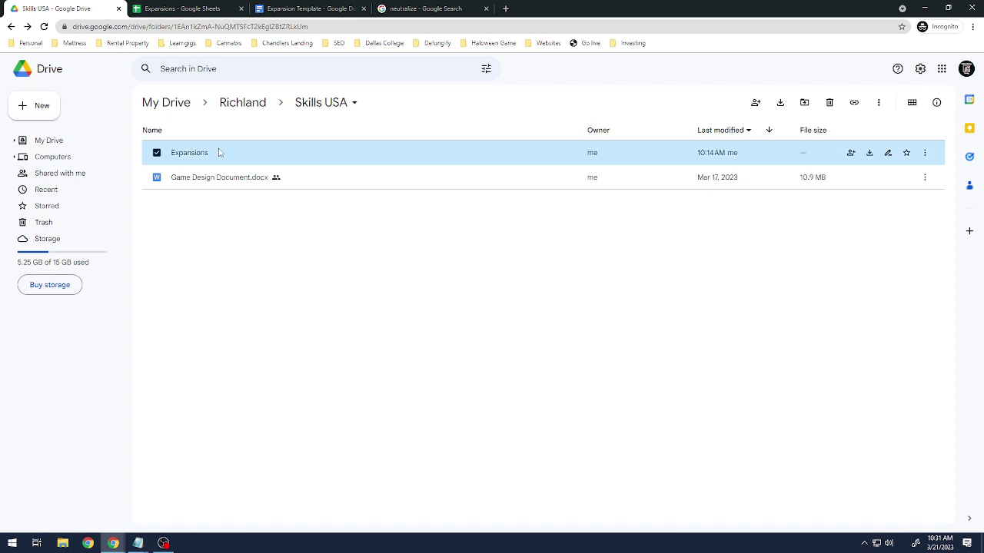
left_click(212, 105)
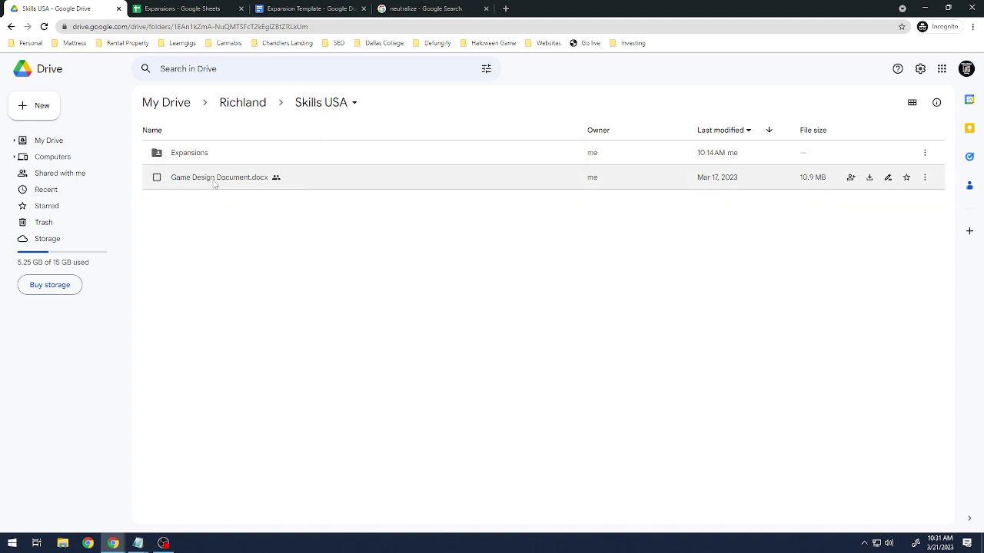
double_click(213, 184)
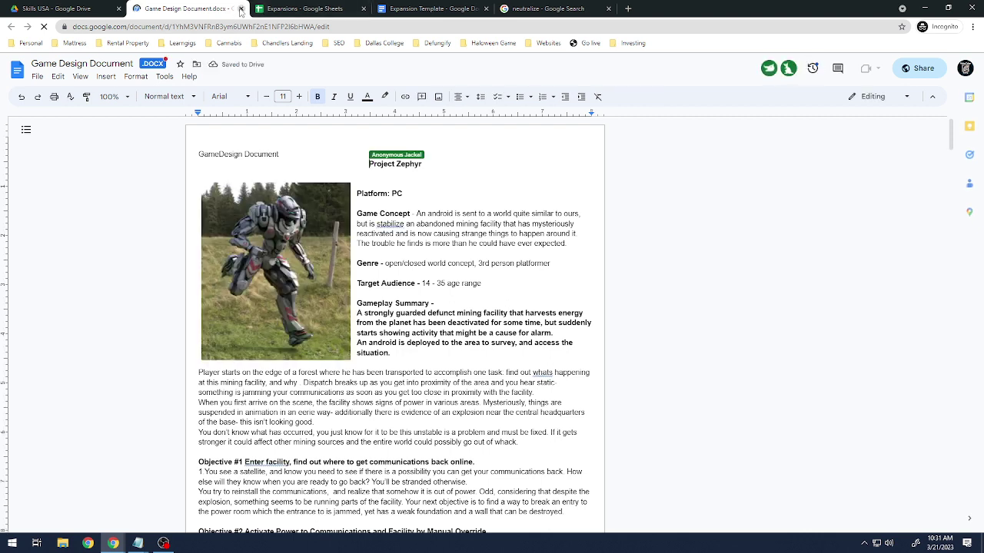
Close the Game Design Document tab and open the Expansions folder in Drive.
left_click(241, 9)
double_click(194, 153)
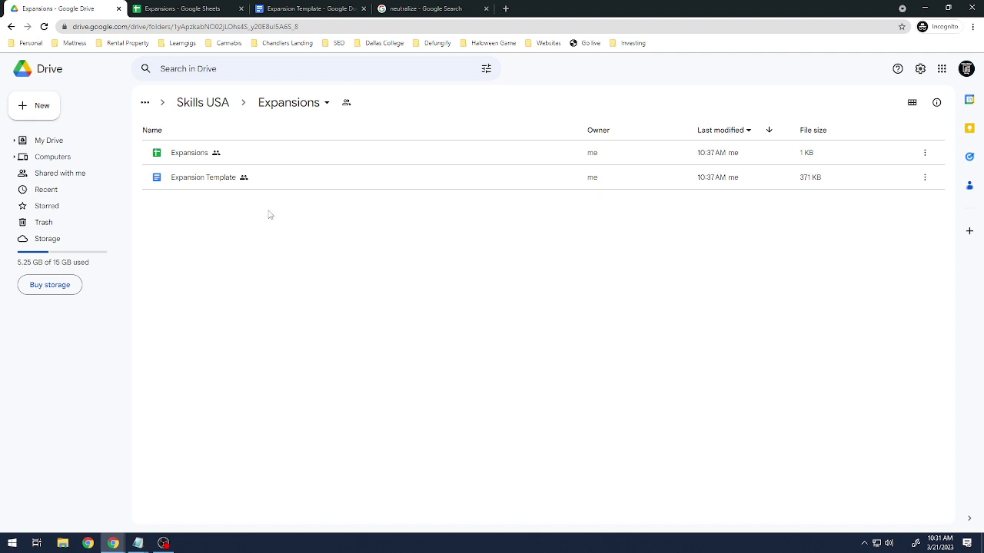
Reload the Expansions folder listing to check for newly added collaborator documents.
left_click(317, 103)
left_click(586, 325)
left_click(44, 26)
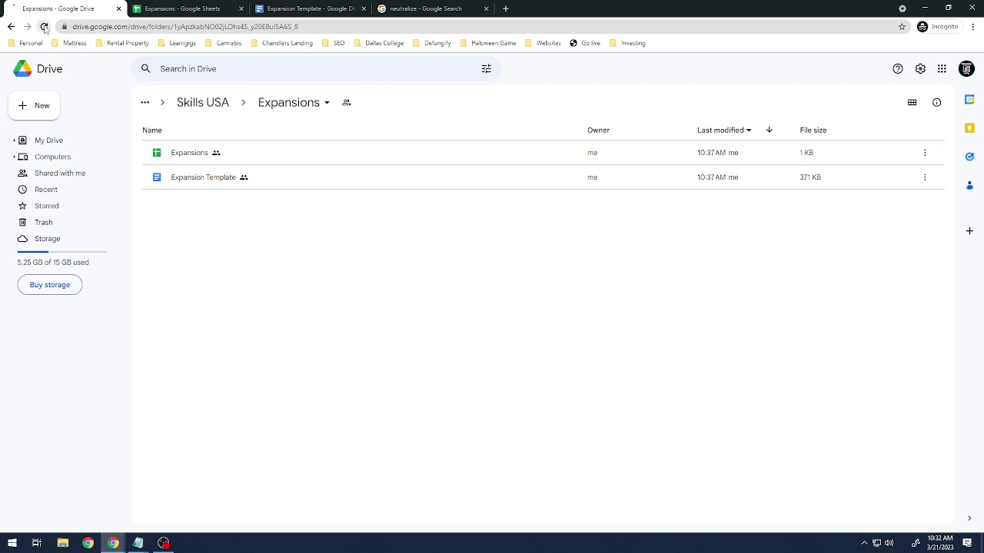